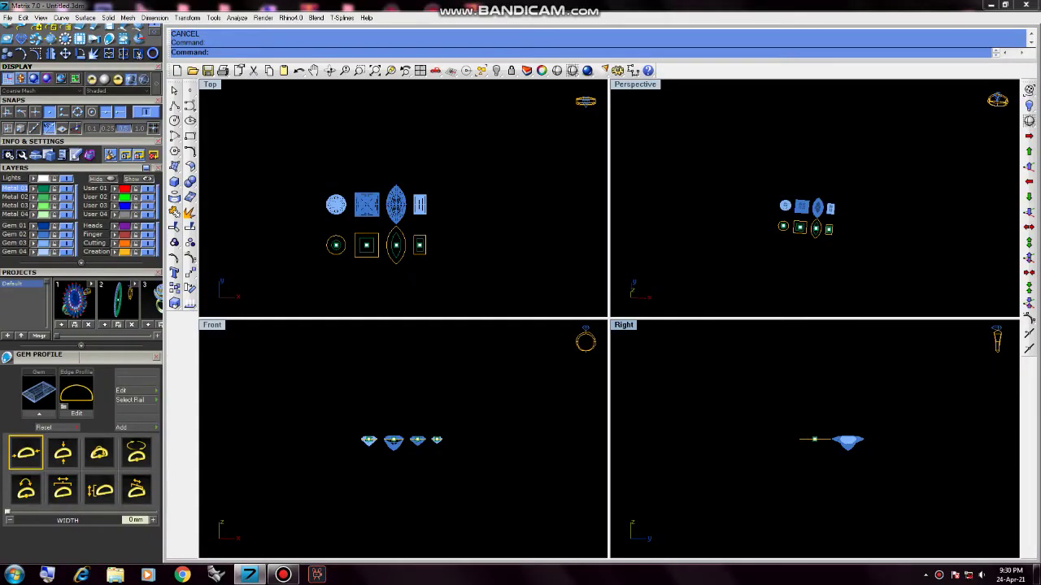
- Zoom onto the four gems and their outlines, then maximize the Perspective view and tilt it downward
drag(905, 163, 743, 240)
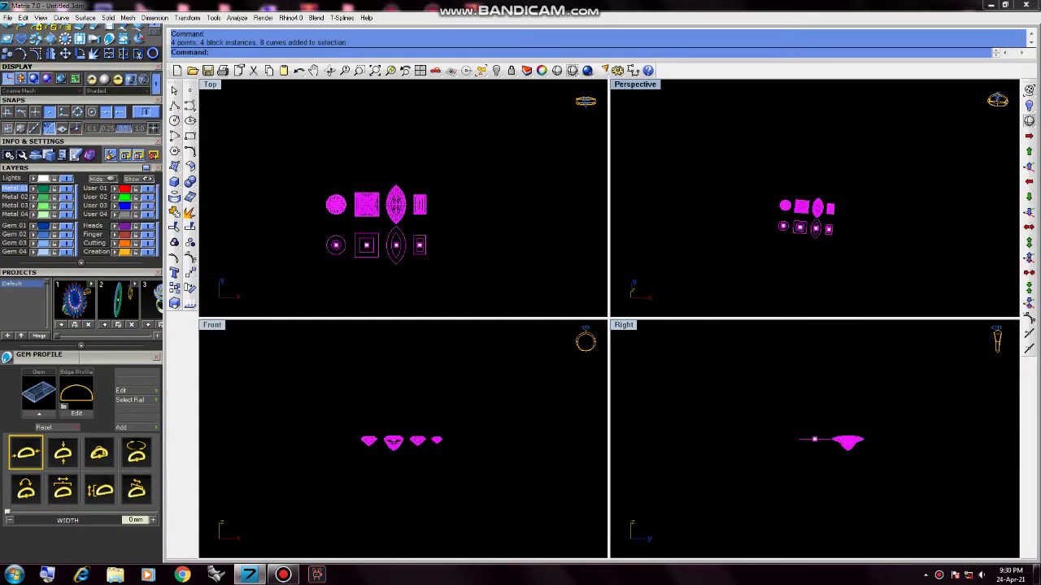
click(390, 71)
key(Escape)
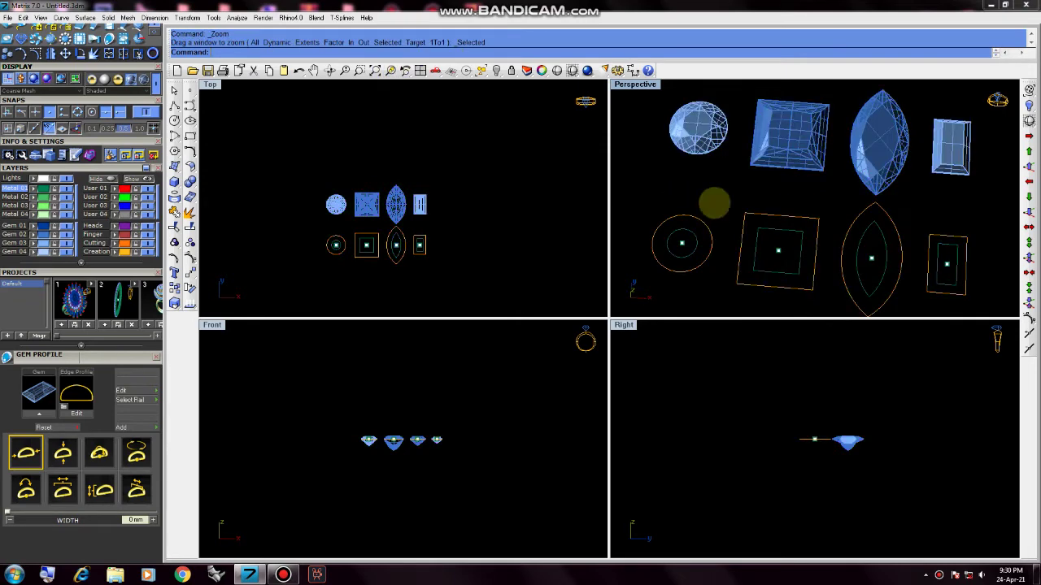
double_click(745, 190)
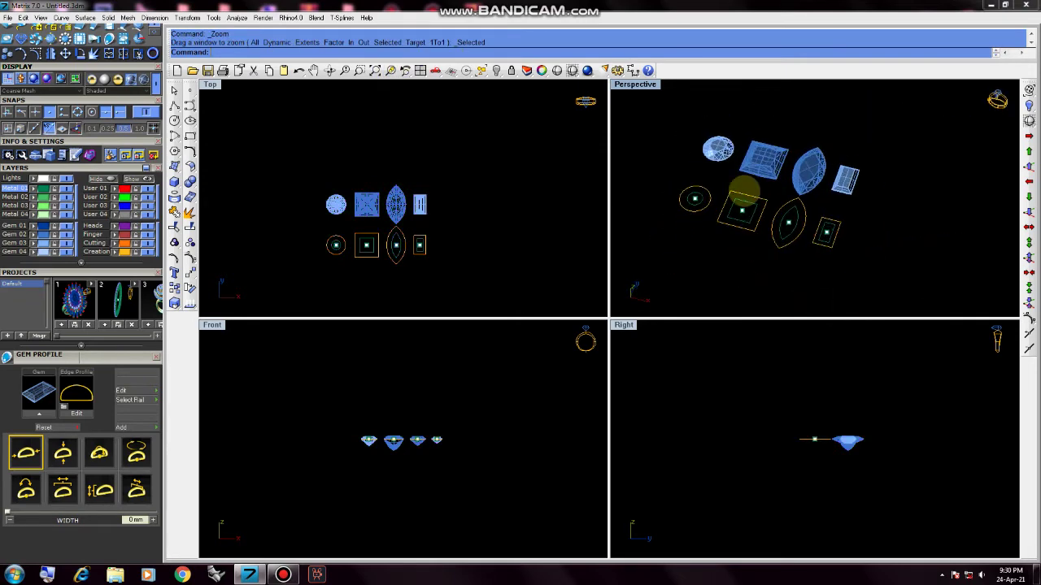
right_drag(640, 290, 662, 267)
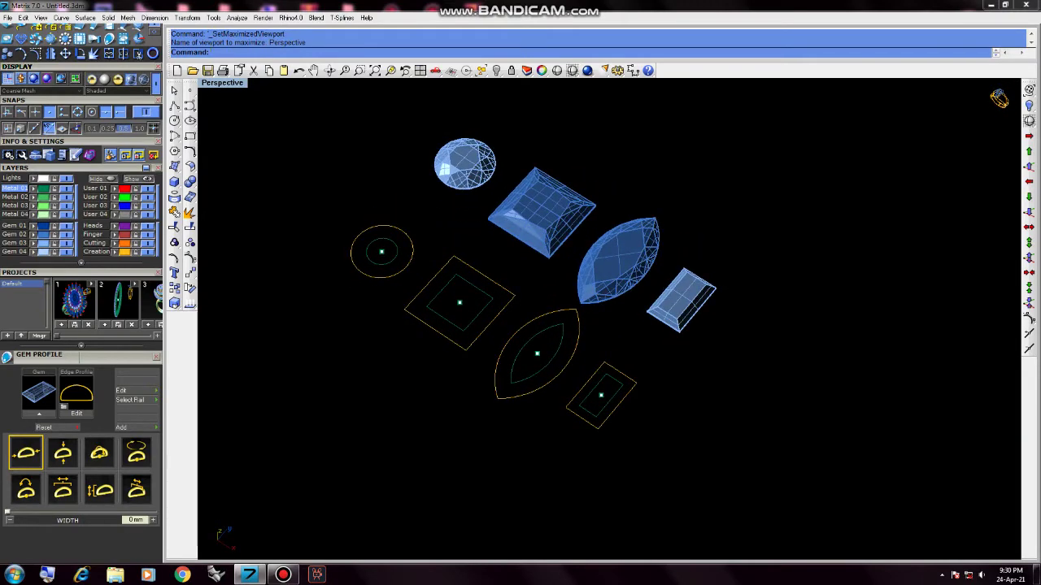
right_drag(662, 267, 577, 298)
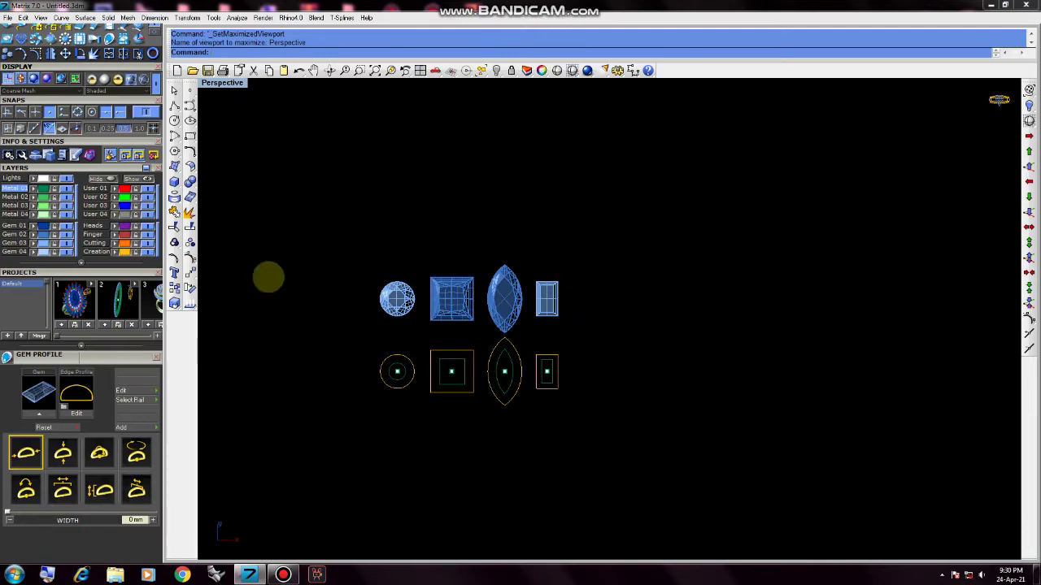
scroll(504, 301, up, 3)
mouse_move(522, 298)
right_down()
mouse_move(535, 252)
mouse_move(353, 287)
right_up()
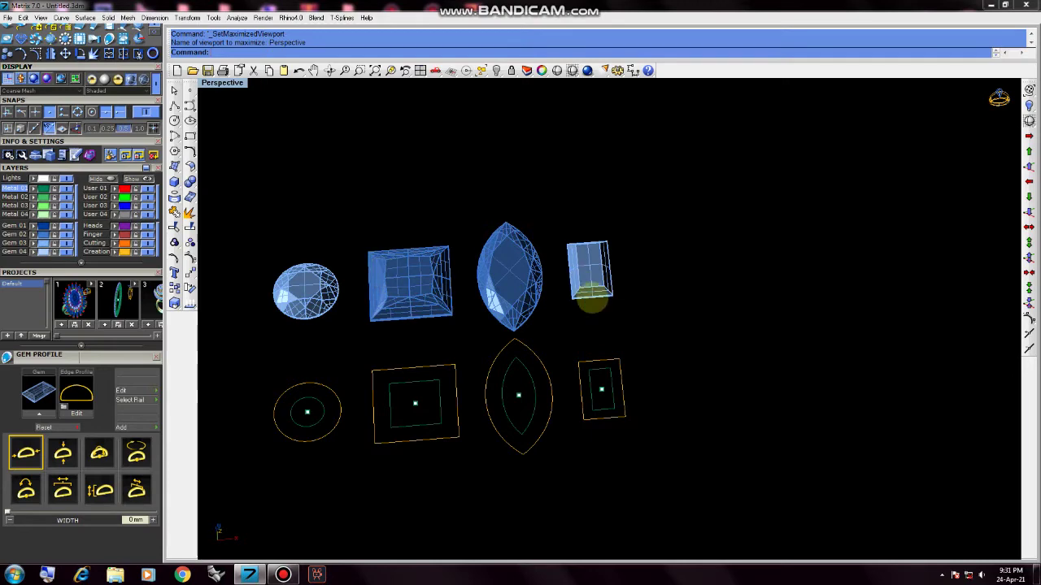
mouse_move(592, 290)
right_down()
mouse_move(599, 212)
mouse_move(574, 257)
right_up()
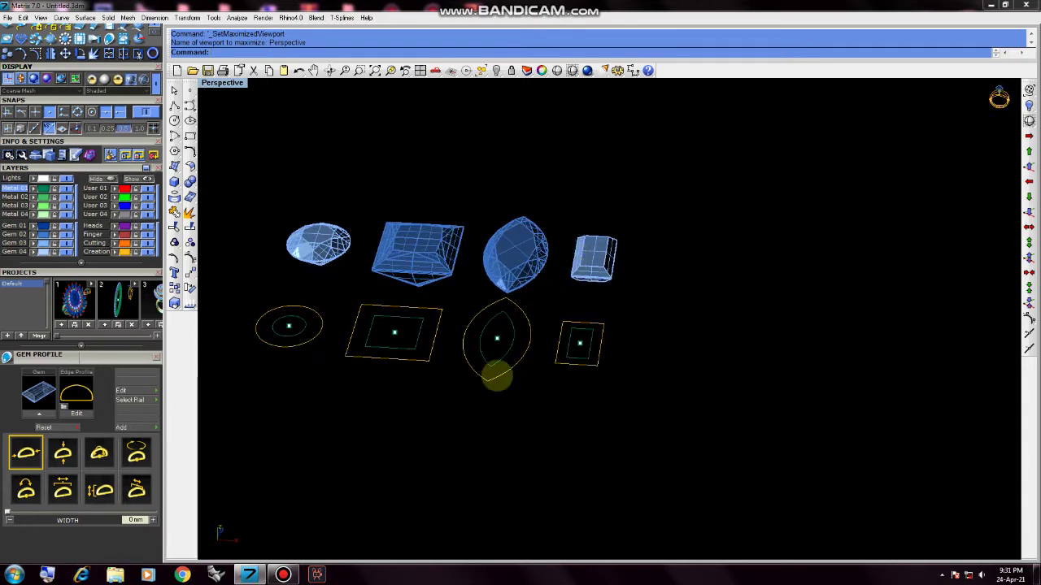
scroll(491, 364, down, 3)
scroll(491, 364, down, 2)
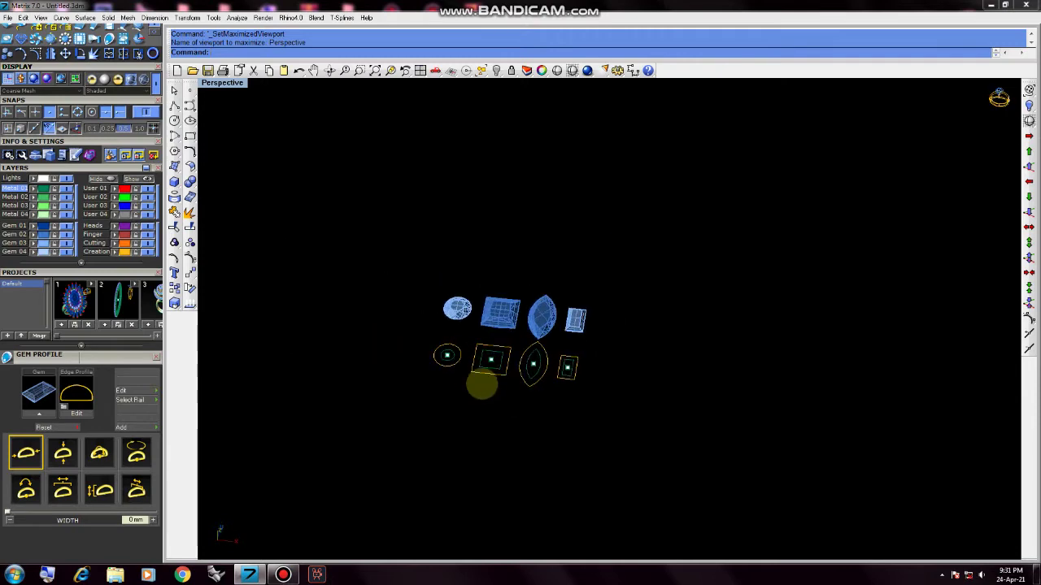
scroll(431, 348, up, 2)
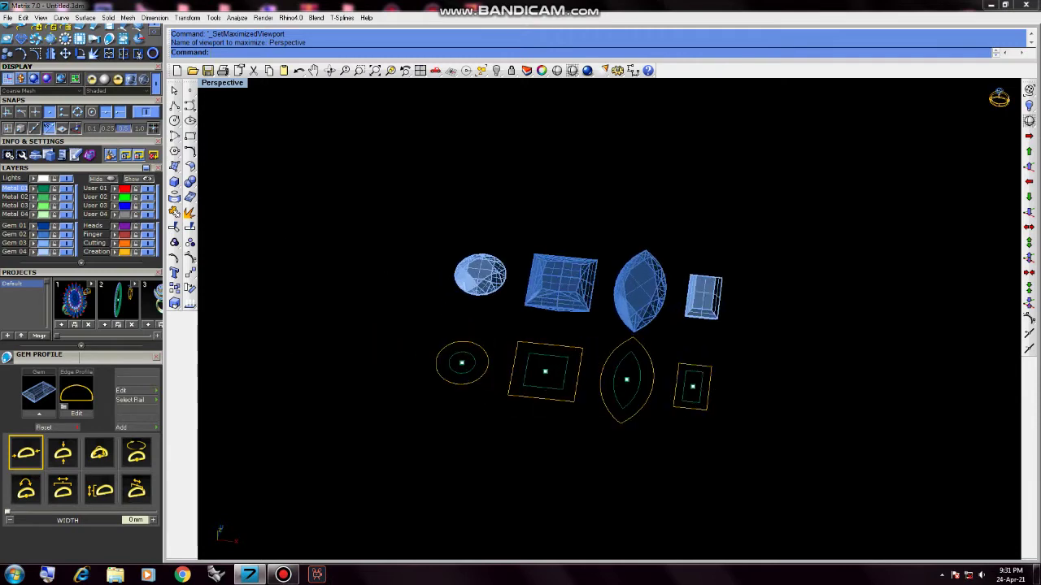
scroll(595, 389, up, 2)
right_drag(595, 389, 602, 341)
scroll(595, 374, up, 2)
mouse_move(588, 251)
right_down()
mouse_move(411, 259)
mouse_move(431, 228)
right_up()
mouse_move(504, 309)
right_down()
mouse_move(563, 370)
mouse_move(552, 323)
mouse_move(559, 329)
right_up()
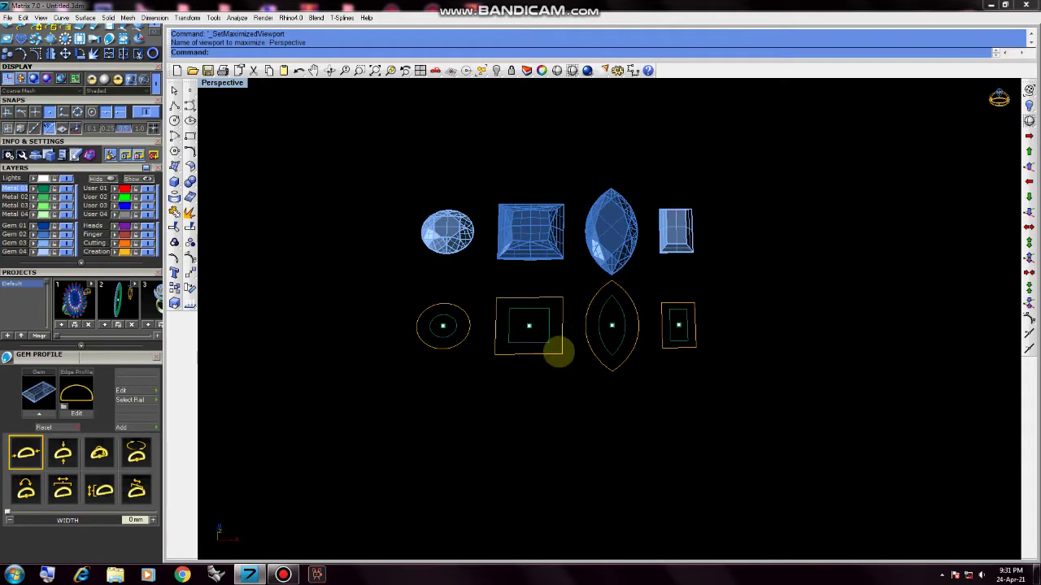
scroll(458, 328, up, 1)
scroll(455, 325, up, 3)
scroll(410, 289, down, 2)
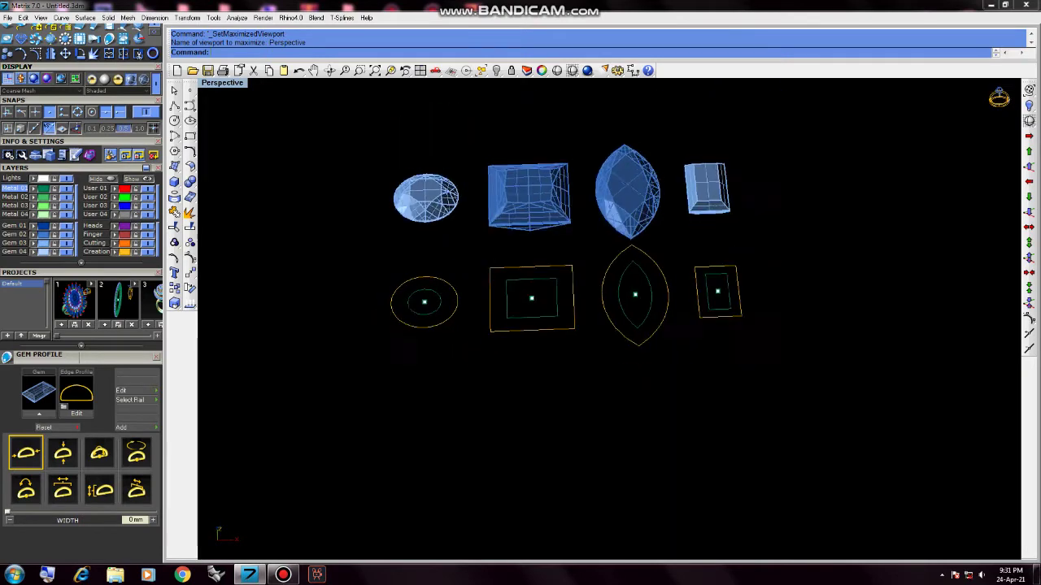
mouse_move(410, 289)
right_down()
mouse_move(441, 258)
mouse_move(428, 276)
right_up()
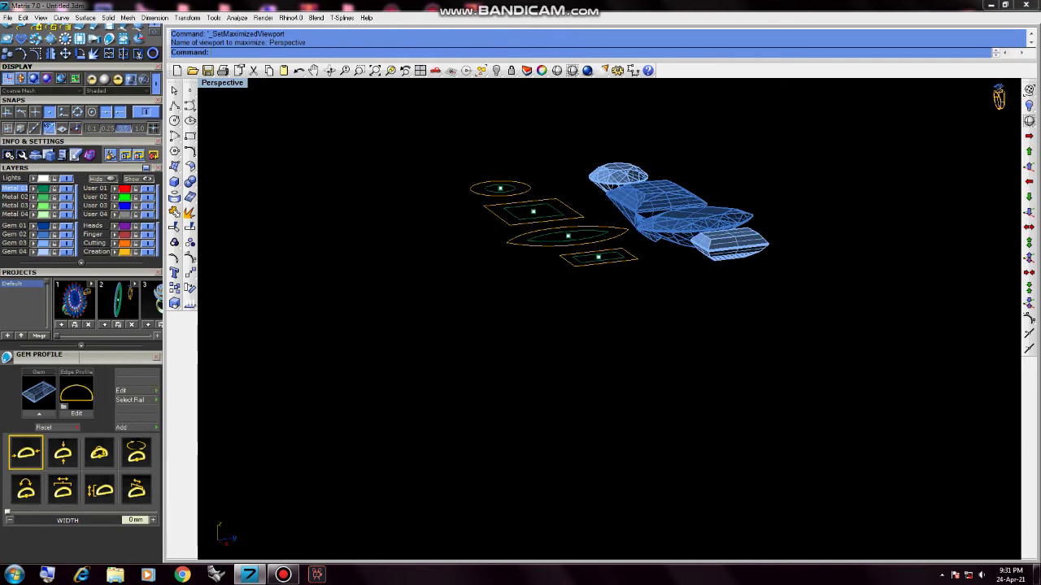
right_drag(442, 290, 442, 260)
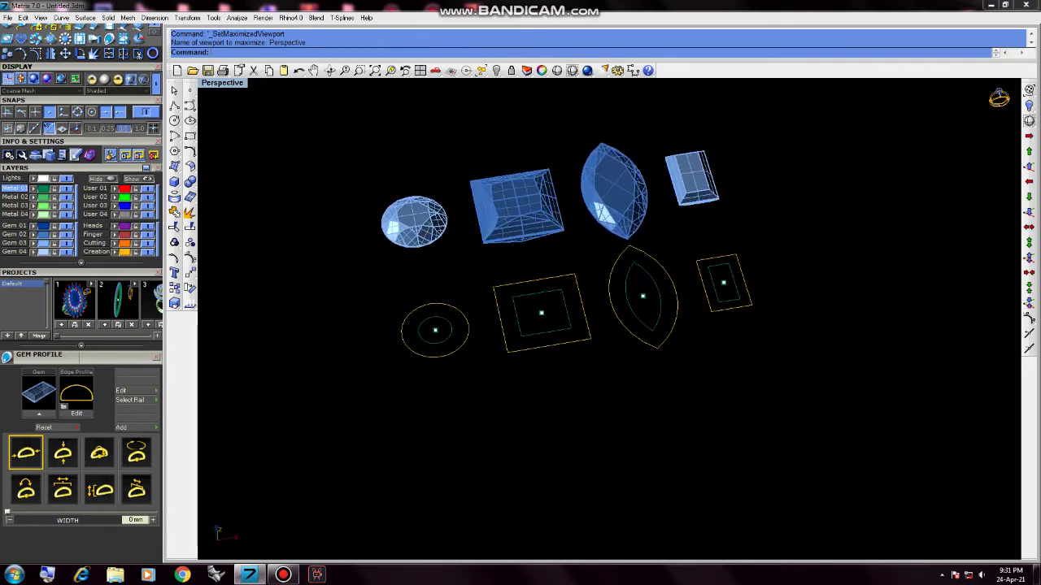
mouse_move(527, 347)
right_down()
mouse_move(529, 285)
mouse_move(520, 317)
right_up()
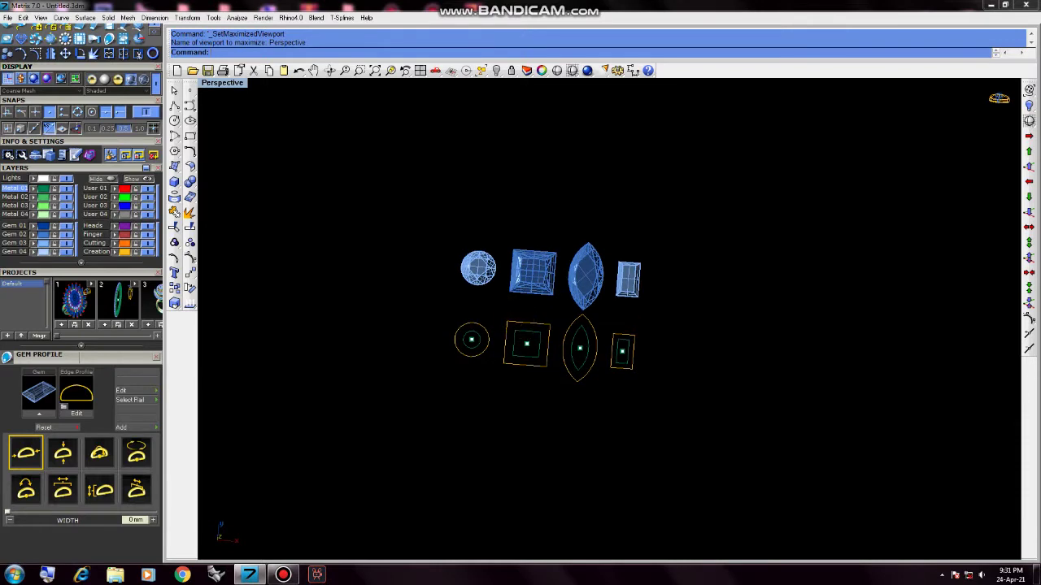
mouse_move(598, 350)
right_down()
mouse_move(594, 303)
mouse_move(587, 361)
right_up()
scroll(416, 348, up, 2)
scroll(402, 325, down, 3)
mouse_move(521, 358)
right_down()
mouse_move(536, 307)
mouse_move(483, 269)
mouse_move(498, 317)
mouse_move(487, 284)
mouse_move(512, 302)
mouse_move(502, 309)
mouse_move(474, 255)
mouse_move(455, 244)
mouse_move(435, 281)
right_up()
scroll(531, 350, up, 3)
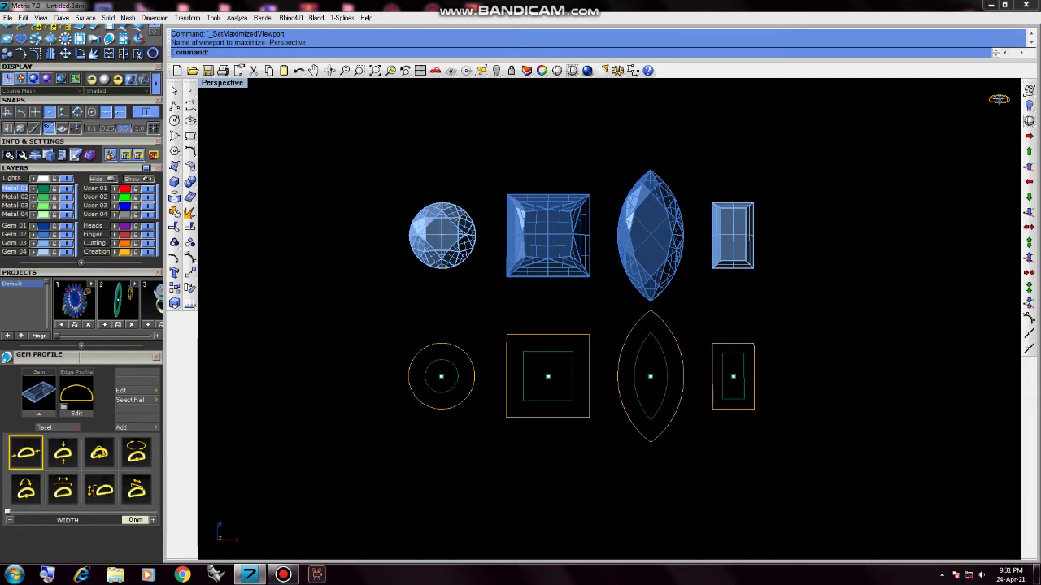
mouse_move(648, 251)
right_down()
mouse_move(660, 186)
mouse_move(726, 224)
right_up()
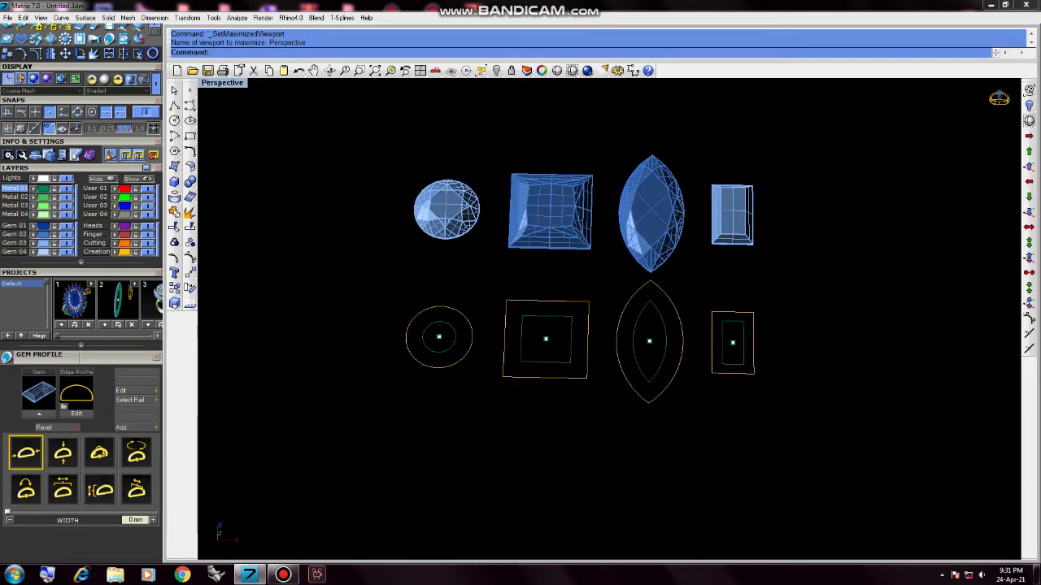
scroll(379, 225, down, 2)
scroll(474, 246, down, 3)
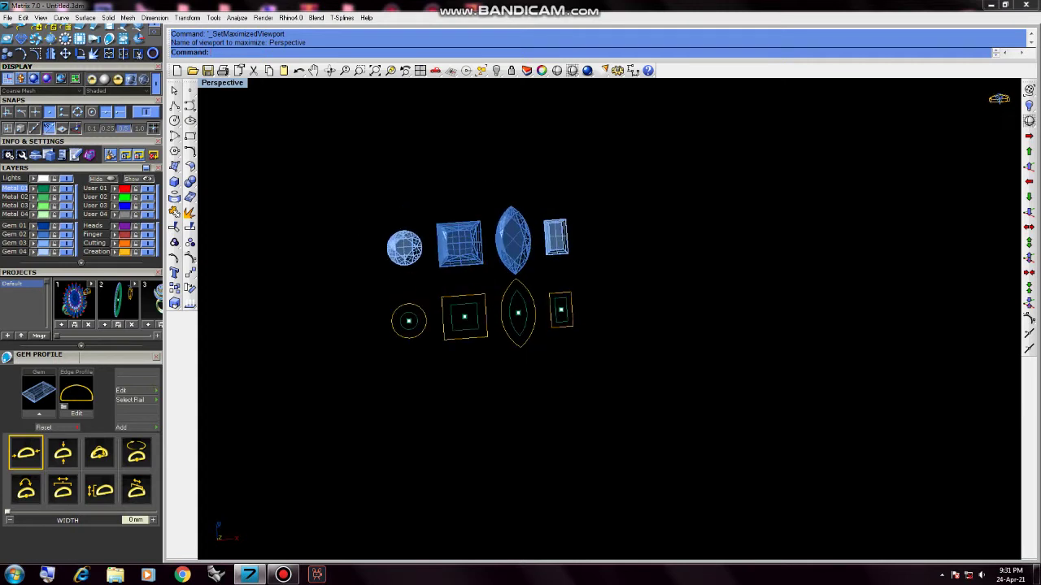
mouse_move(588, 351)
right_down()
mouse_move(581, 272)
mouse_move(593, 290)
mouse_move(452, 290)
right_up()
scroll(453, 299, up, 3)
right_drag(675, 341, 681, 350)
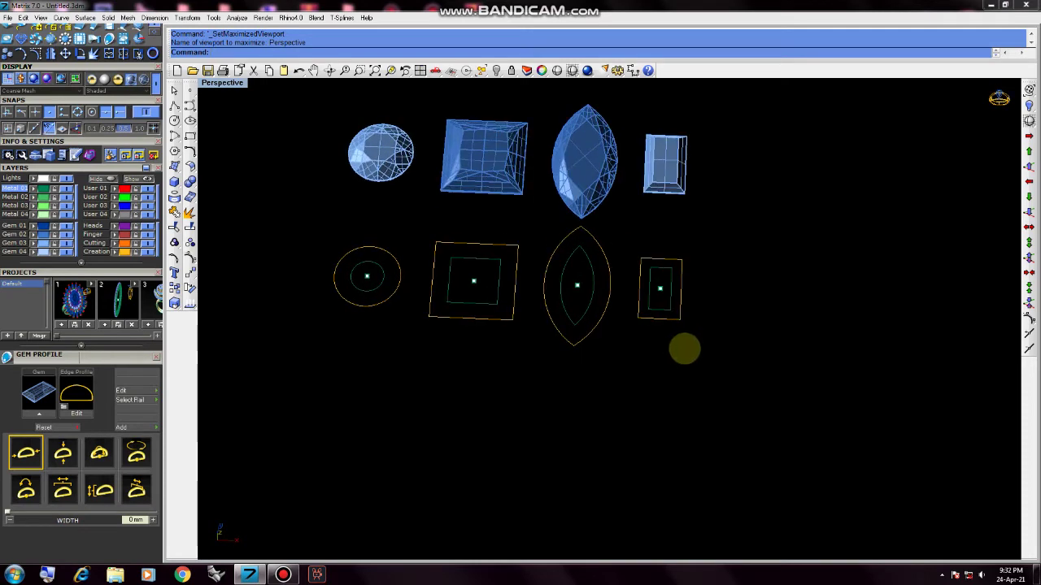
scroll(462, 334, down, 2)
scroll(464, 329, down, 2)
scroll(464, 325, up, 5)
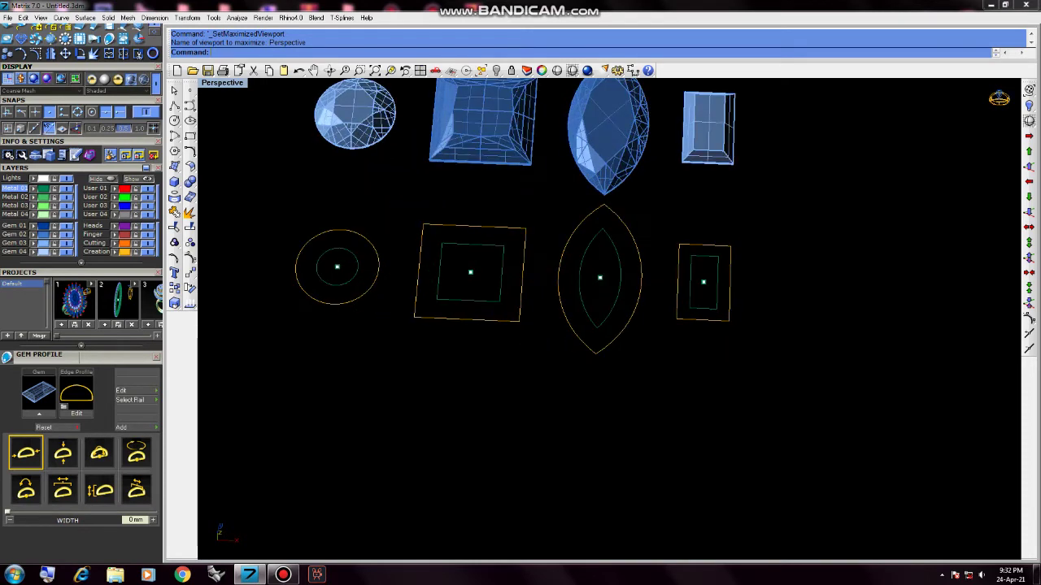
scroll(641, 341, down, 2)
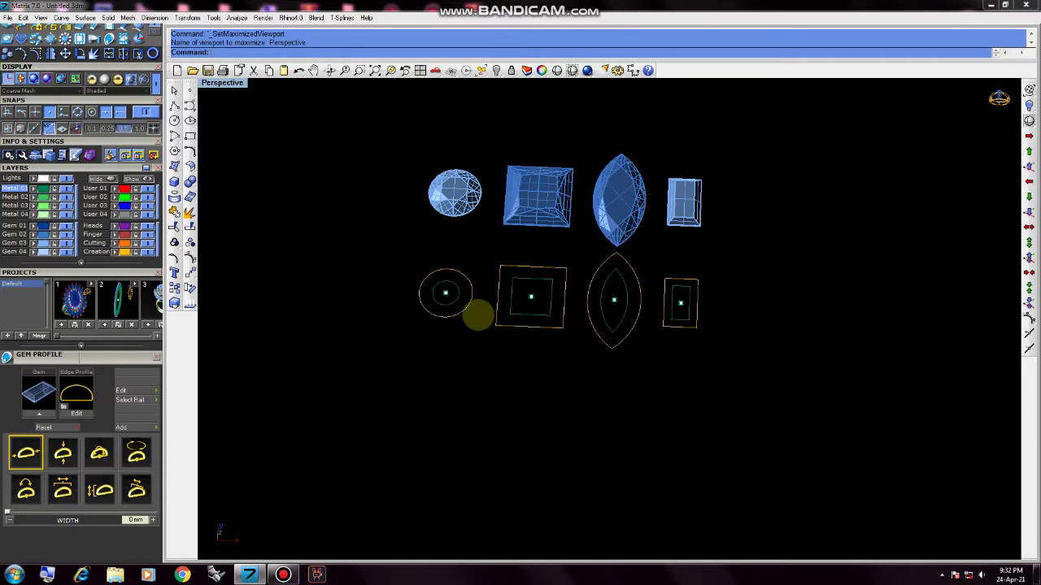
scroll(477, 309, up, 3)
mouse_move(476, 309)
right_down()
mouse_move(600, 286)
mouse_move(579, 352)
mouse_move(639, 283)
mouse_move(530, 342)
mouse_move(521, 326)
mouse_move(494, 342)
right_up()
scroll(579, 351, down, 3)
scroll(504, 342, up, 3)
scroll(504, 342, down, 3)
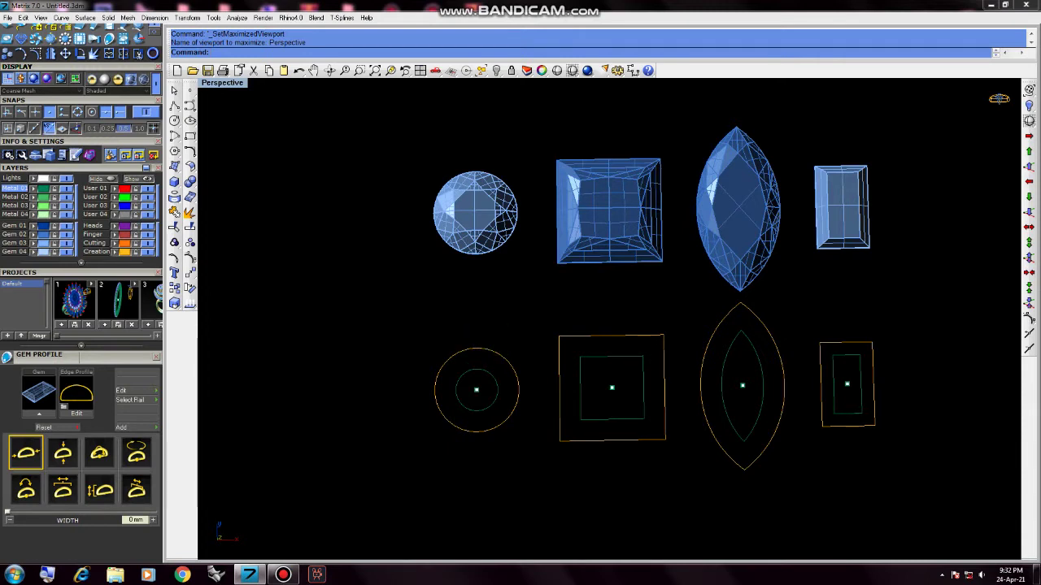
- Close the gem profile panel and orbit to a tilted view of the gems and outlines
click(155, 356)
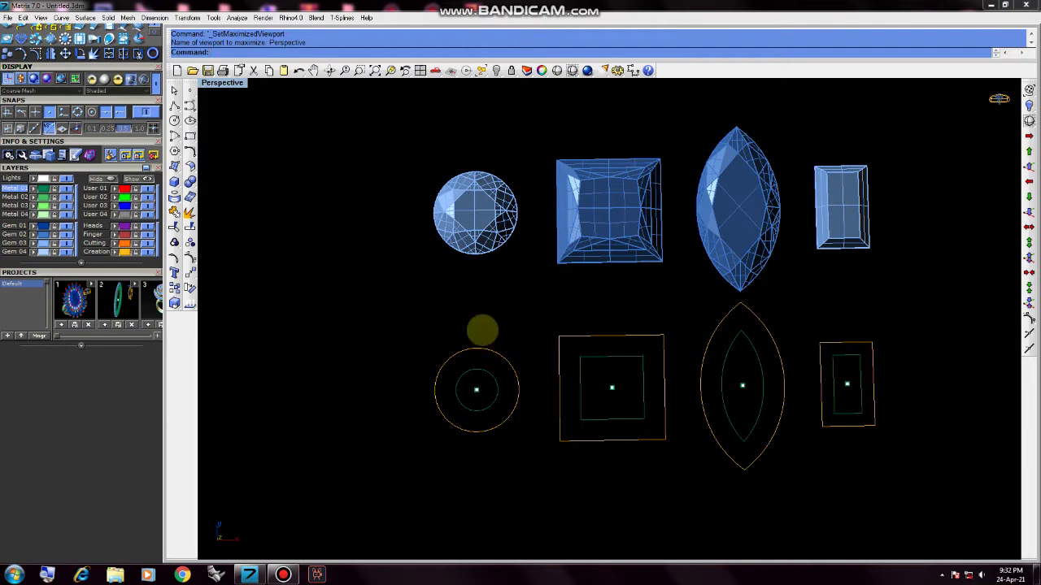
scroll(520, 382, down, 3)
mouse_move(529, 395)
right_down()
mouse_move(547, 376)
mouse_move(515, 309)
right_up()
scroll(515, 309, up, 3)
scroll(516, 308, down, 3)
scroll(501, 252, up, 3)
scroll(501, 252, up, 3)
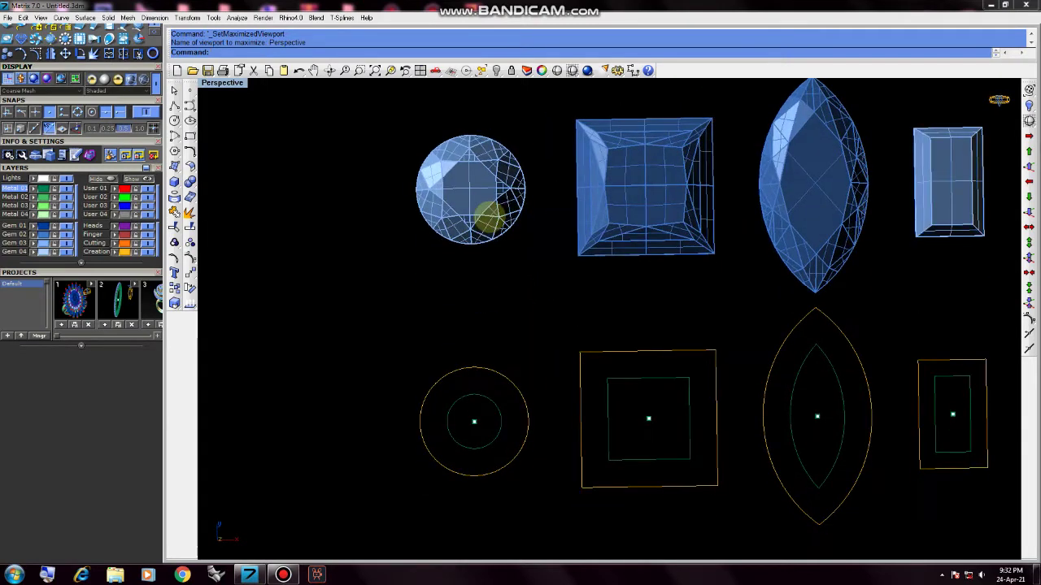
scroll(511, 431, down, 2)
right_drag(510, 431, 492, 367)
scroll(494, 370, up, 5)
scroll(493, 370, down, 4)
right_drag(539, 425, 560, 376)
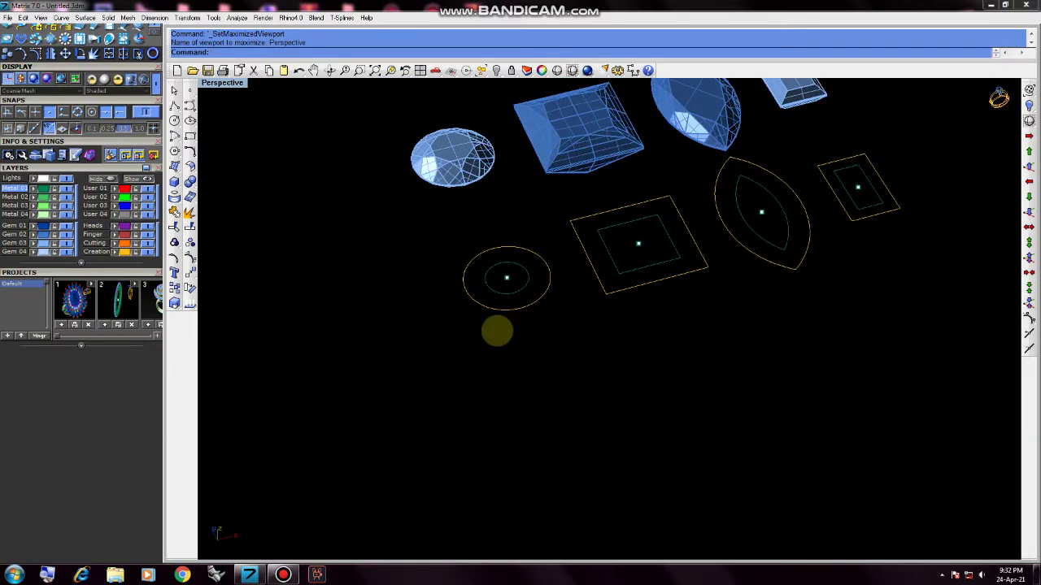
scroll(514, 289, up, 4)
scroll(542, 309, down, 4)
right_drag(542, 309, 540, 324)
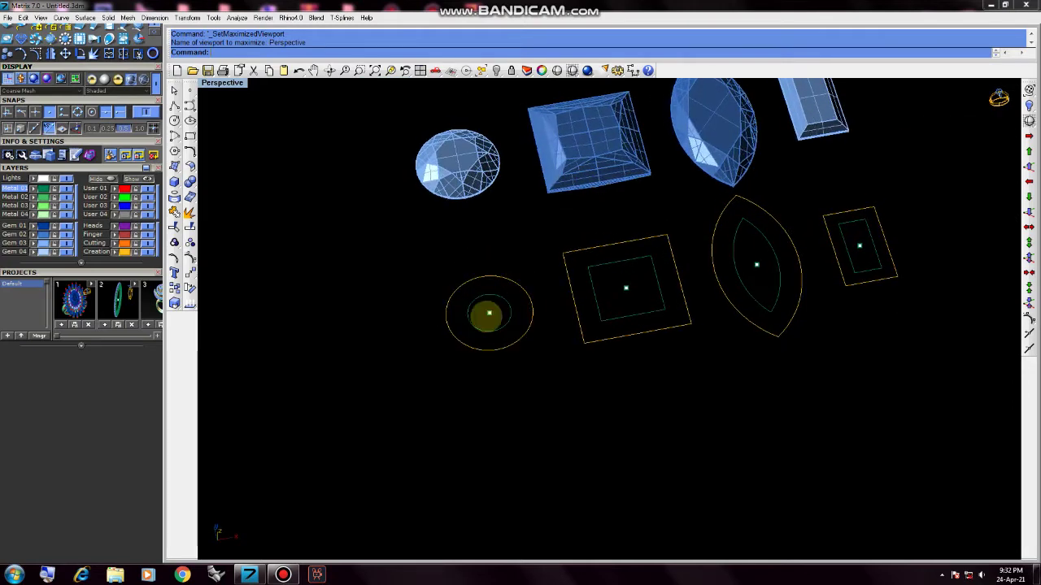
scroll(483, 312, up, 3)
- Select the round outline's centre point and zoom in closer on the gems and outlines
click(480, 309)
drag(474, 310, 480, 309)
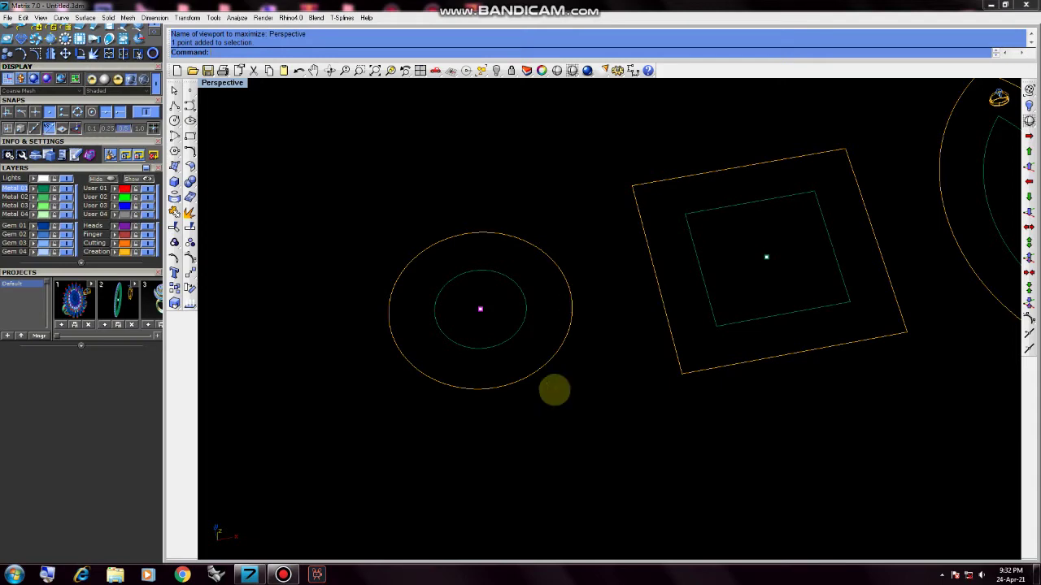
scroll(555, 391, down, 3)
mouse_move(555, 390)
right_down()
mouse_move(603, 431)
mouse_move(604, 418)
right_up()
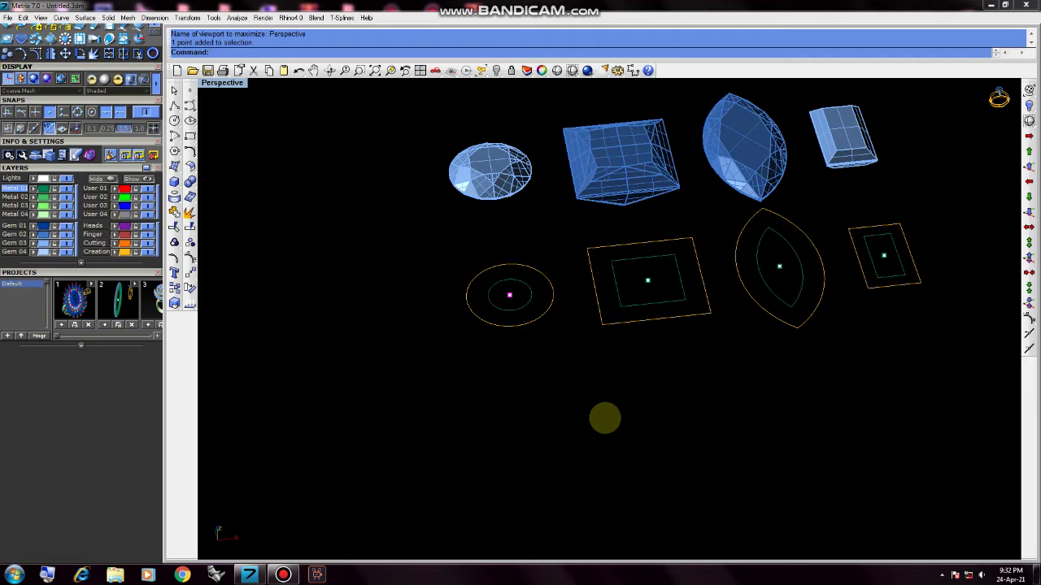
click(577, 429)
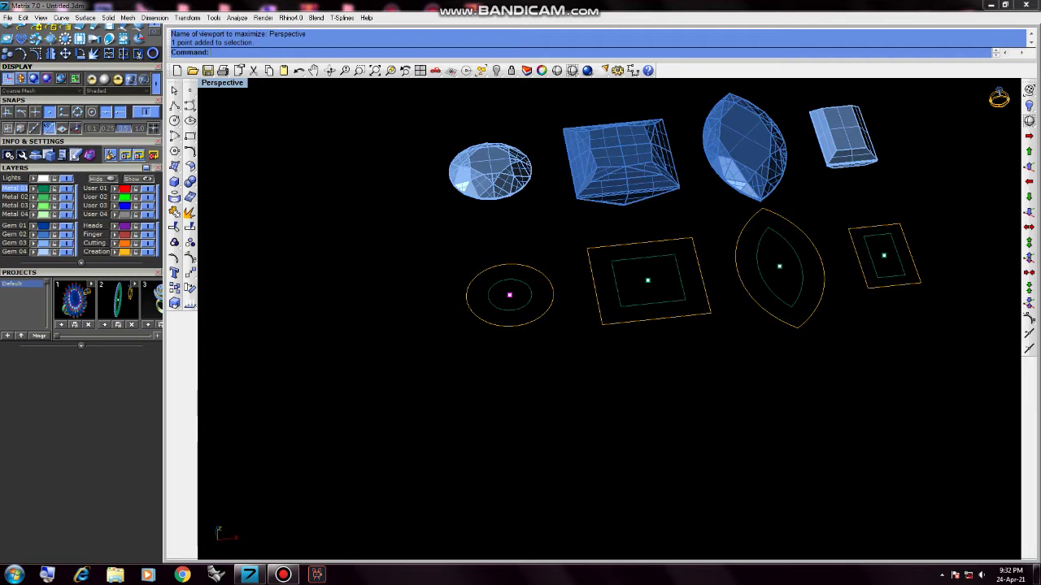
click(509, 295)
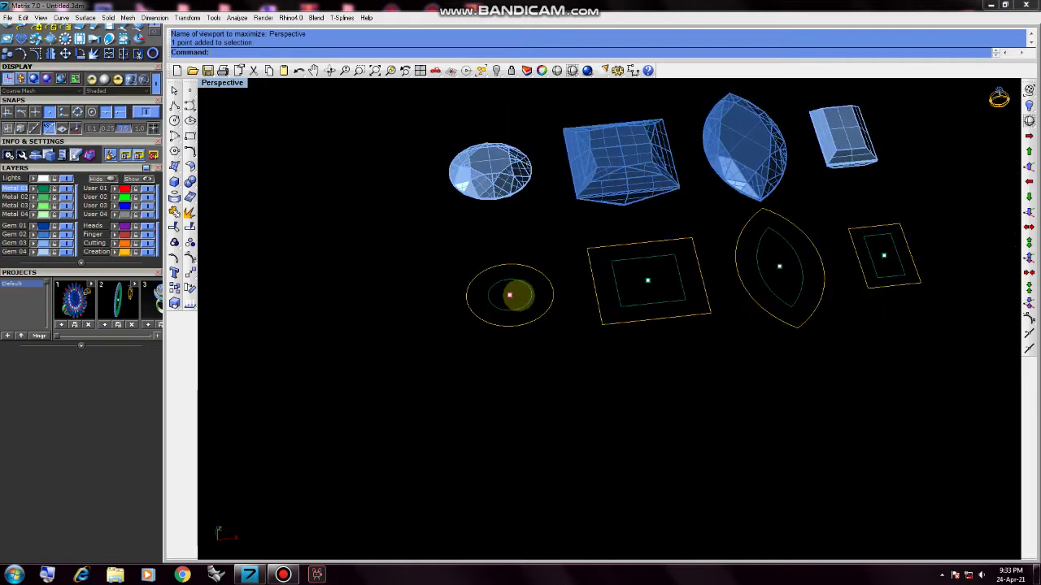
mouse_move(522, 302)
ctrl+right_down()
mouse_move(541, 355)
mouse_move(472, 269)
ctrl+right_up()
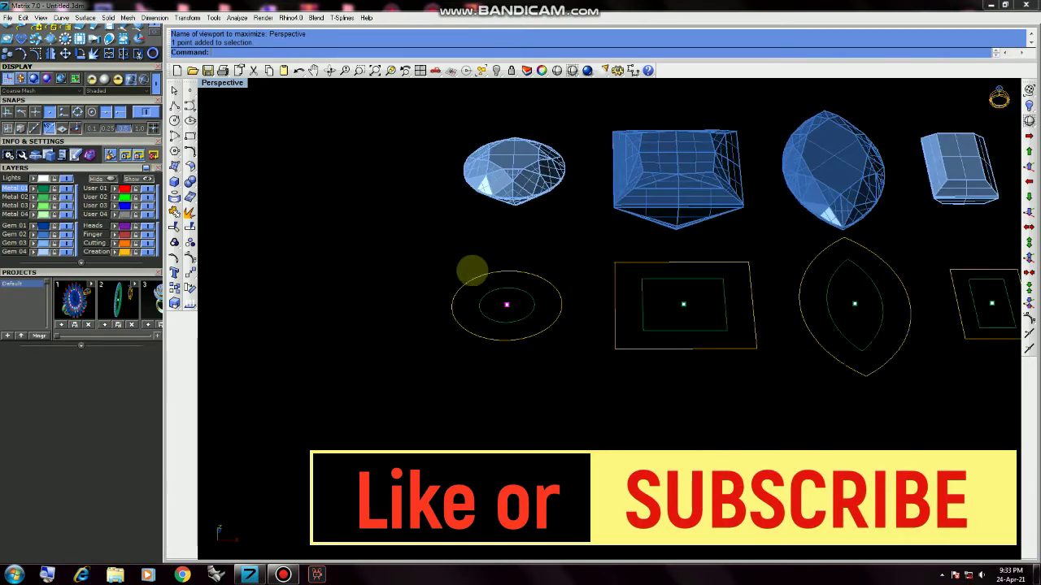
scroll(521, 320, up, 3)
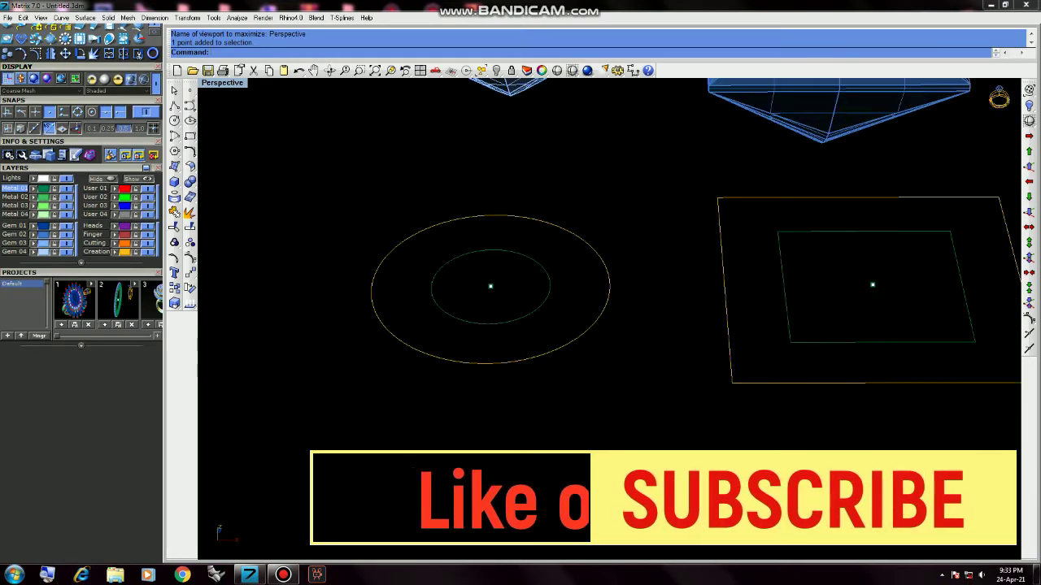
click(491, 286)
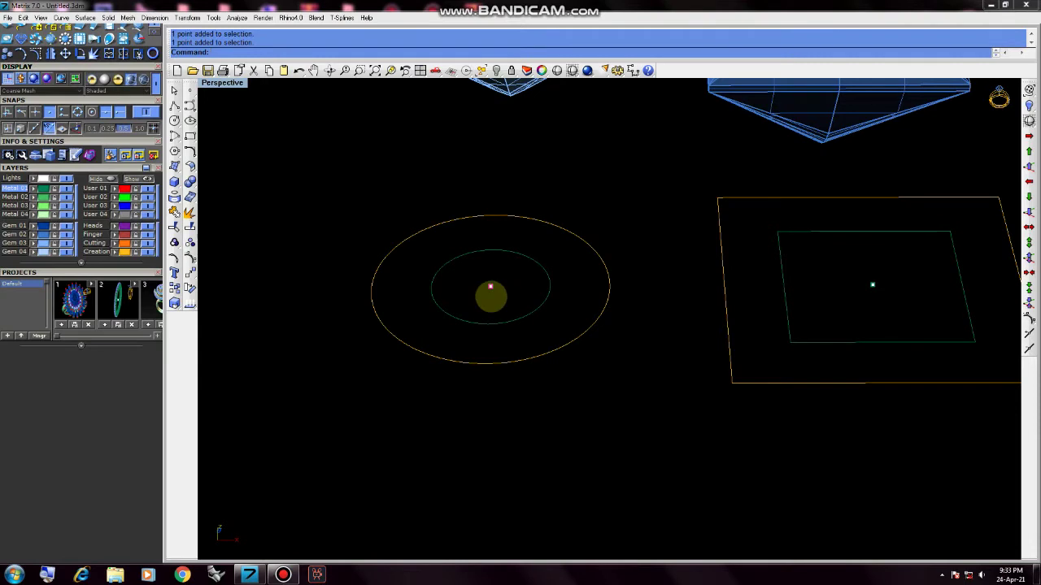
- Pick the round gem's ellipse centre point from the overlapping candidates in the Selection Menu
click(495, 297)
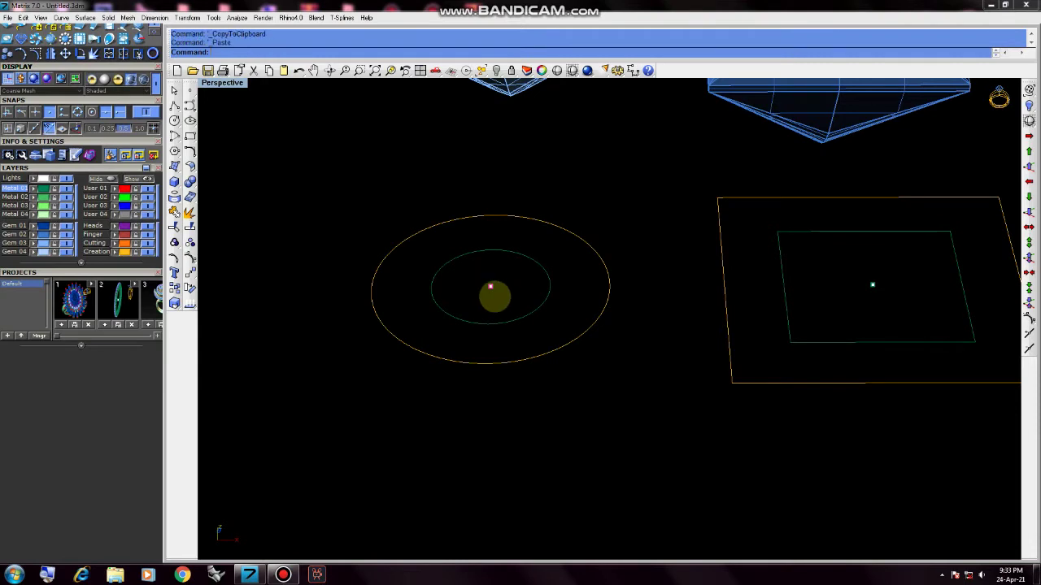
click(569, 391)
click(491, 286)
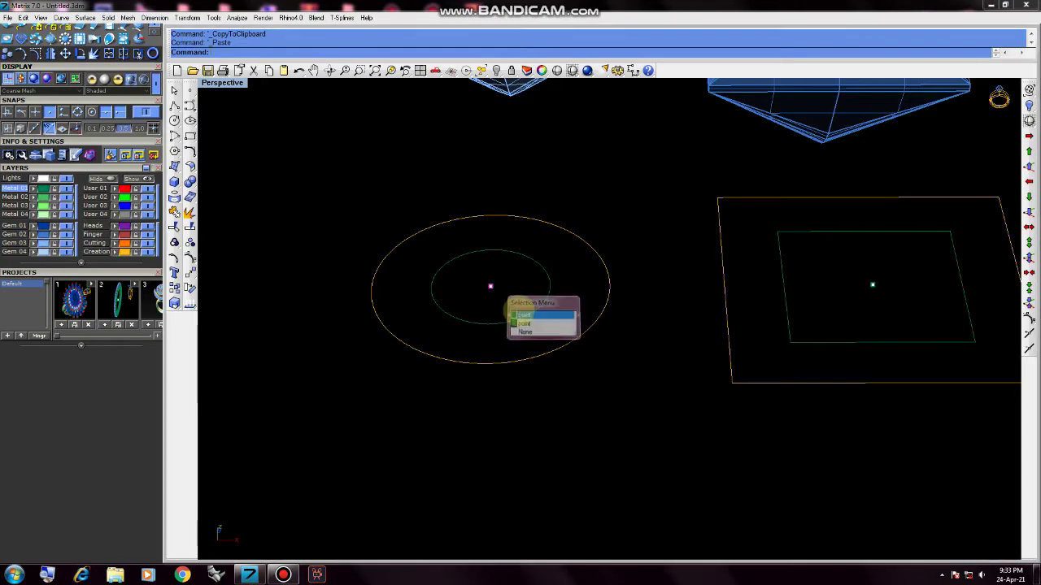
click(524, 315)
scroll(537, 317, down, 4)
click(581, 322)
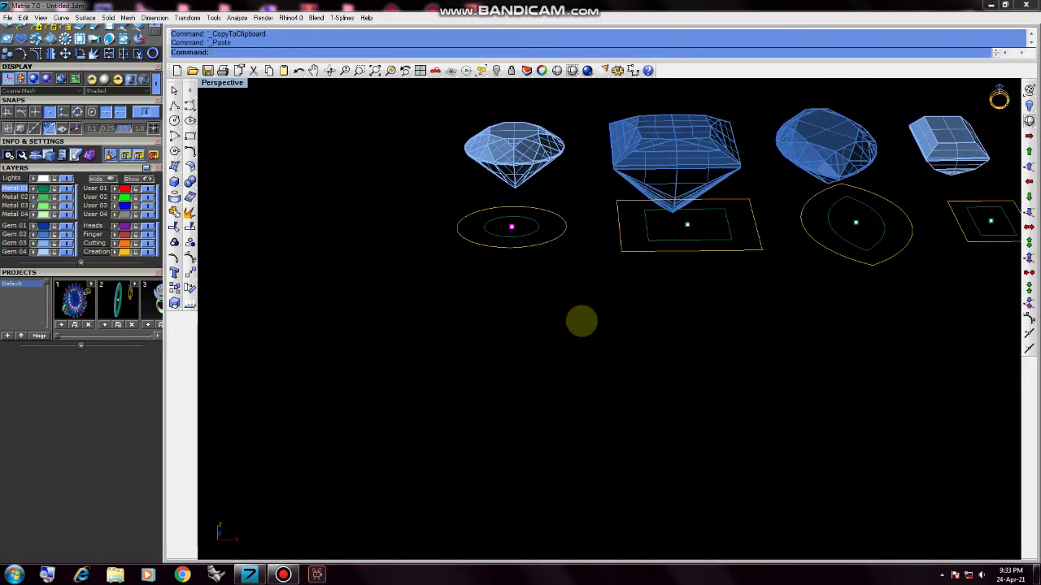
- Switch to a full-size Front view and back to Perspective, zooming on the round gem
key(ctrl+F2)
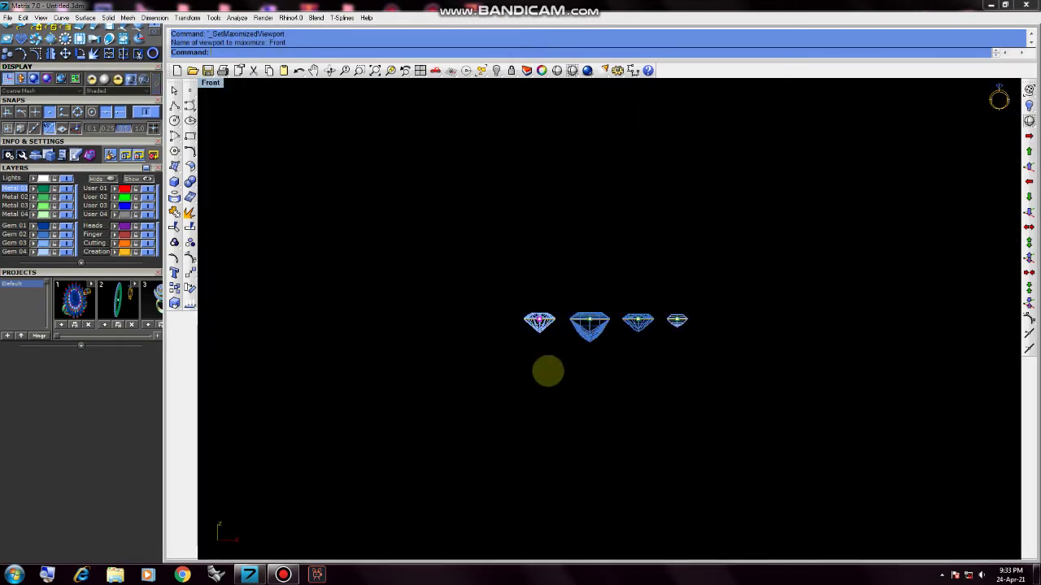
key(ctrl+F4)
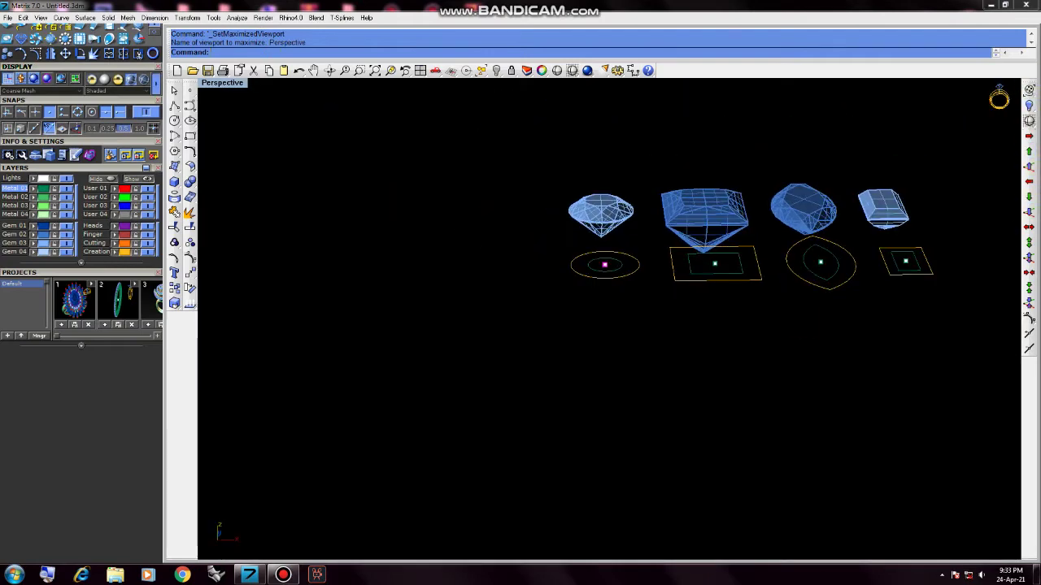
scroll(839, 251, down, 2)
scroll(618, 268, up, 4)
scroll(617, 268, down, 2)
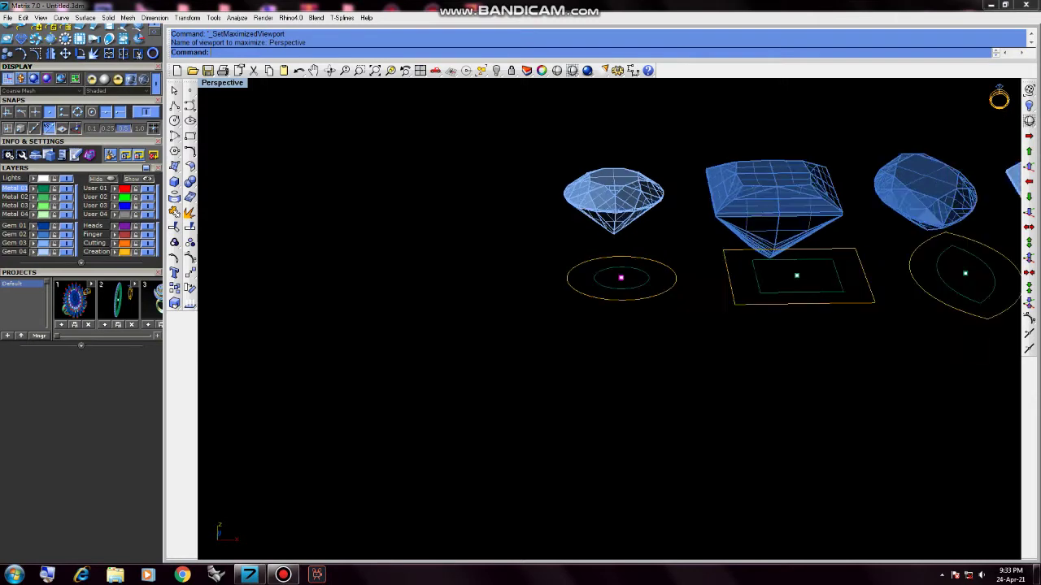
scroll(602, 280, up, 2)
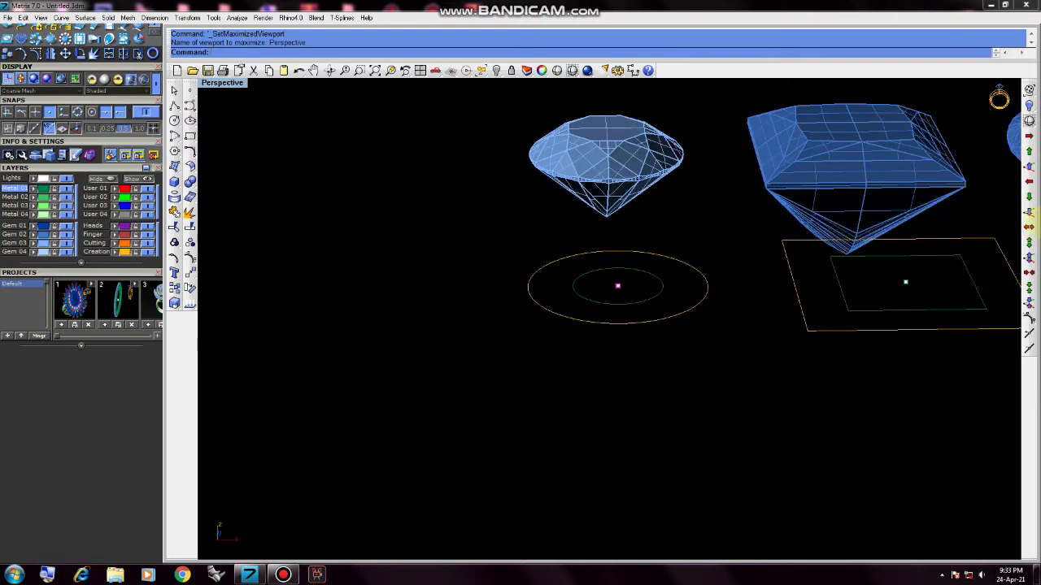
- Move the round seat's centre point down (0,0,-1) below the outline
click(1028, 212)
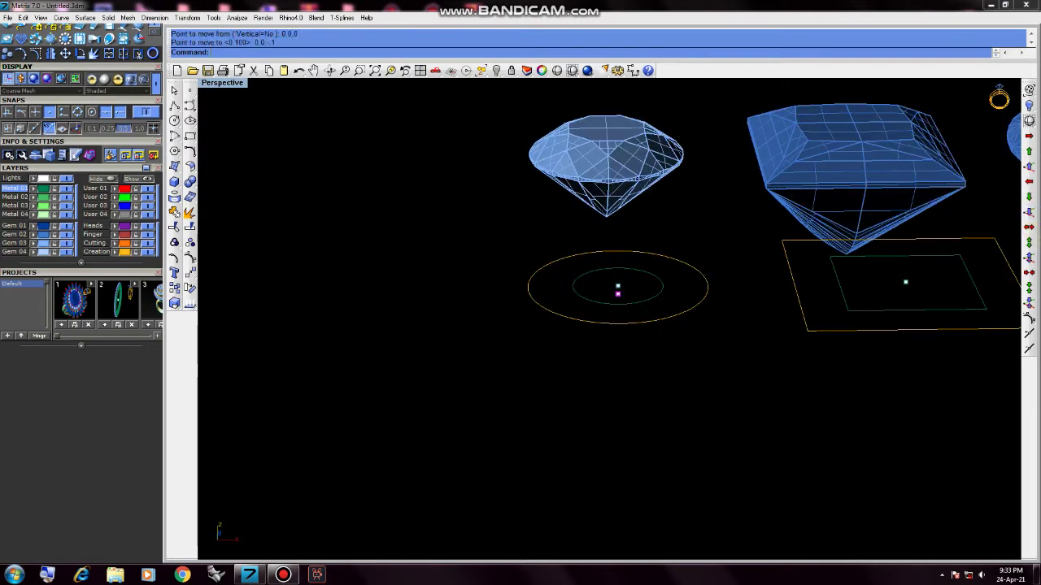
key(alt+Page_Down)
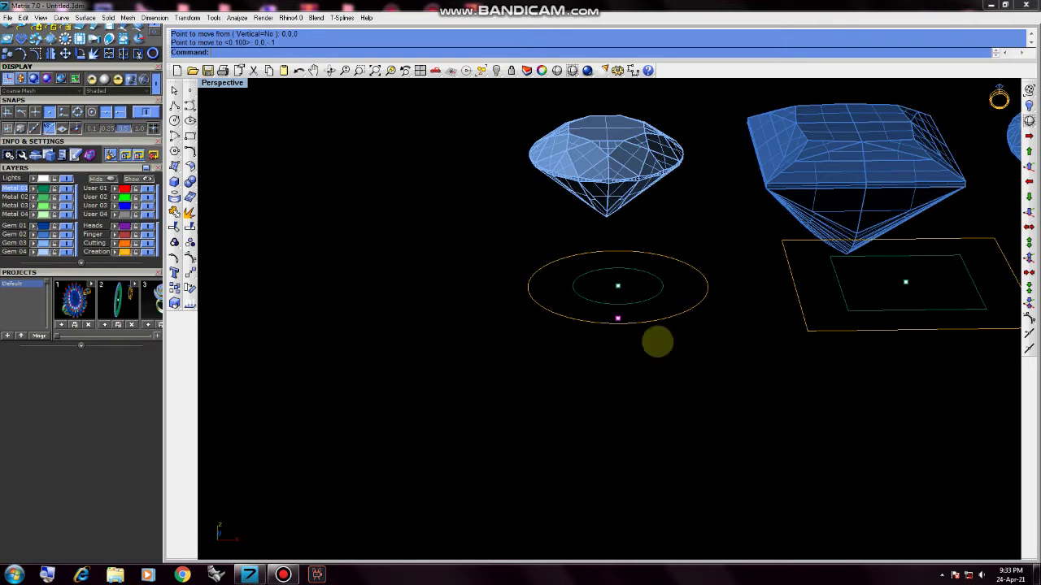
right_drag(674, 360, 588, 329)
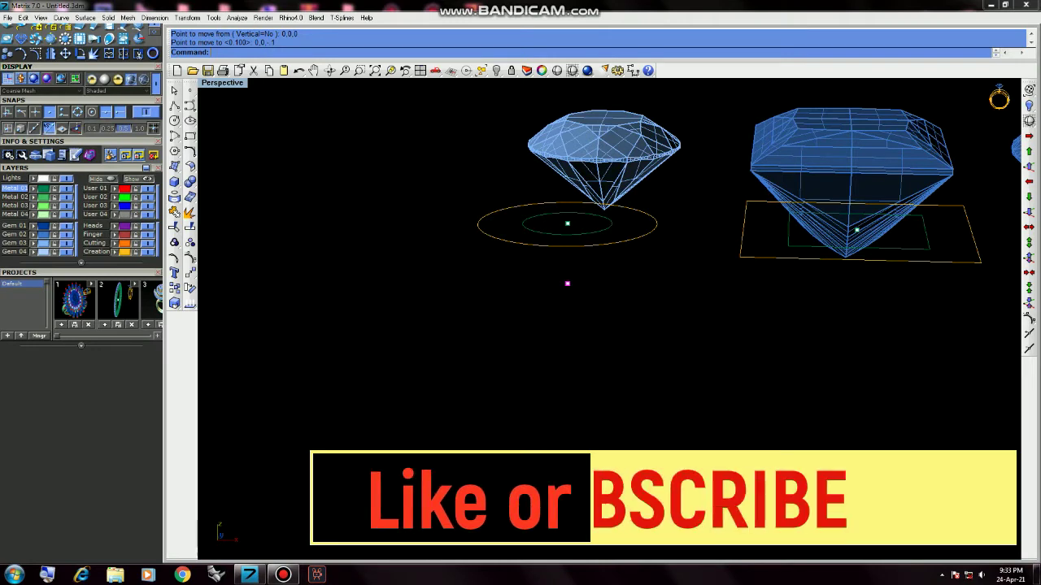
- Loft the outer ellipse down to the lowered point with the default seam, forming a cone
ctrl+click(491, 236)
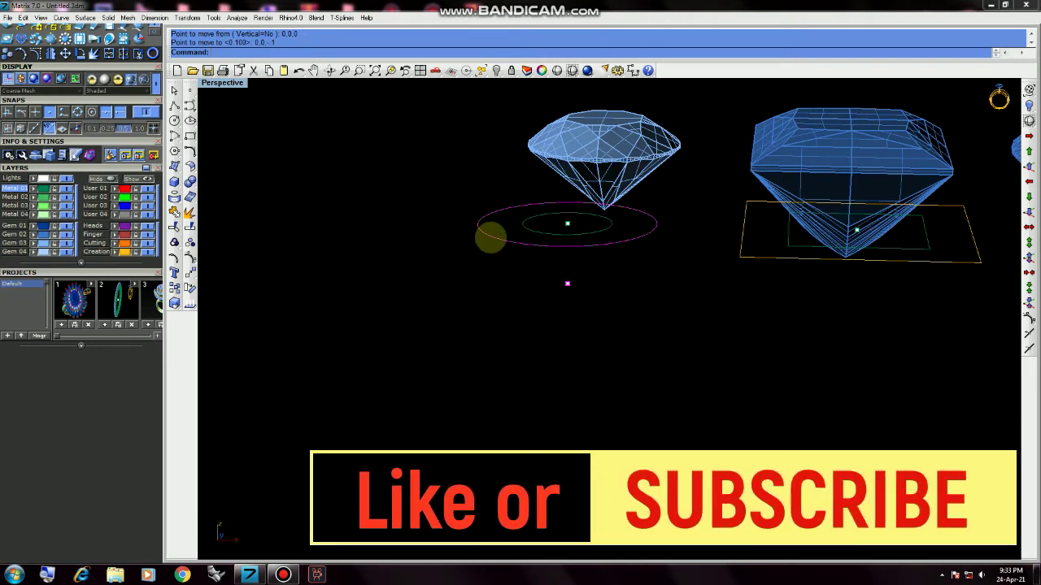
text(loft)
key(Return)
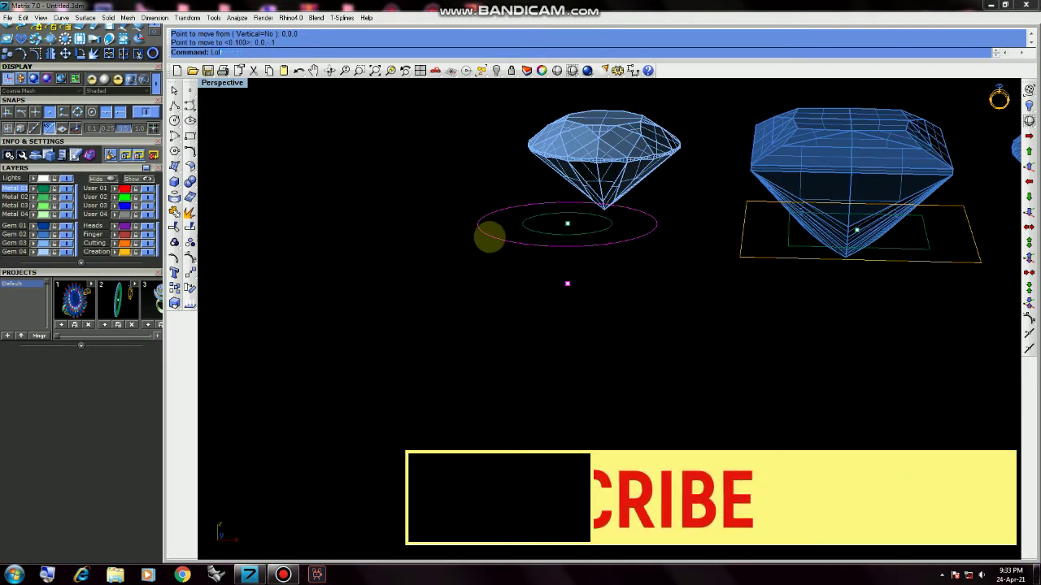
key(Return)
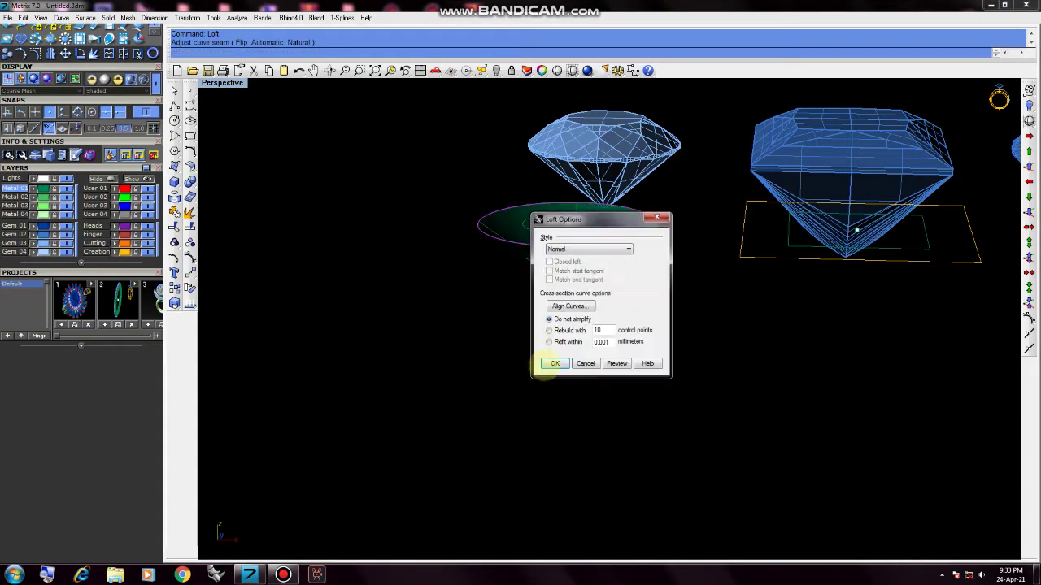
click(554, 362)
right_drag(548, 269, 548, 288)
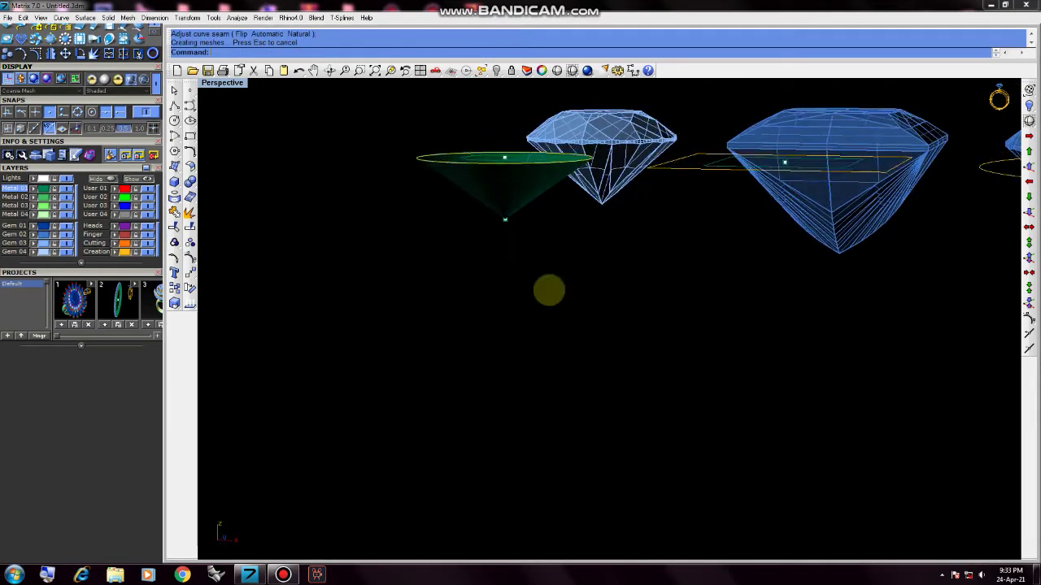
right_drag(600, 185, 624, 210)
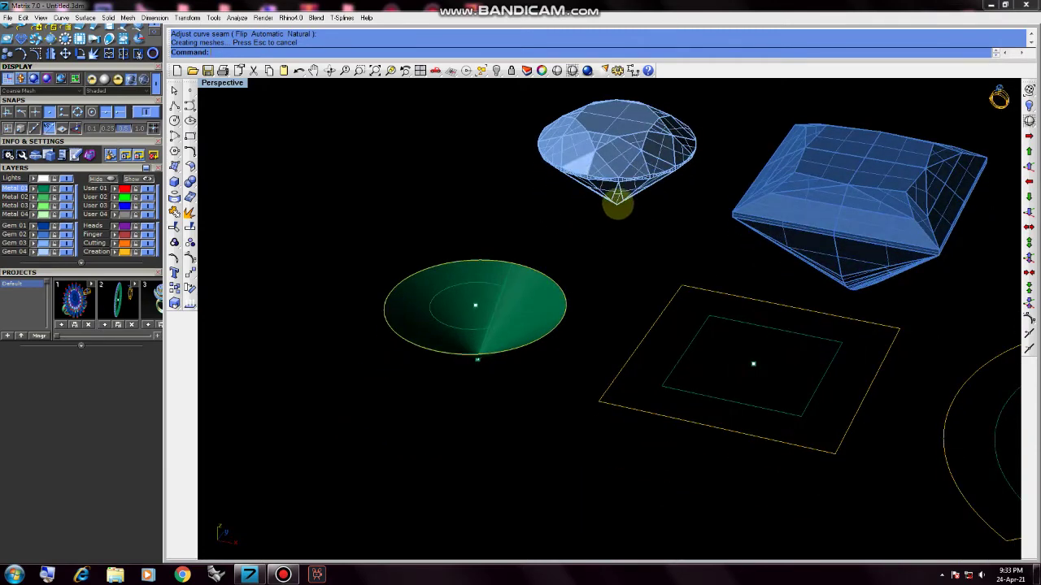
mouse_move(616, 207)
right_down()
mouse_move(627, 151)
mouse_move(622, 189)
right_up()
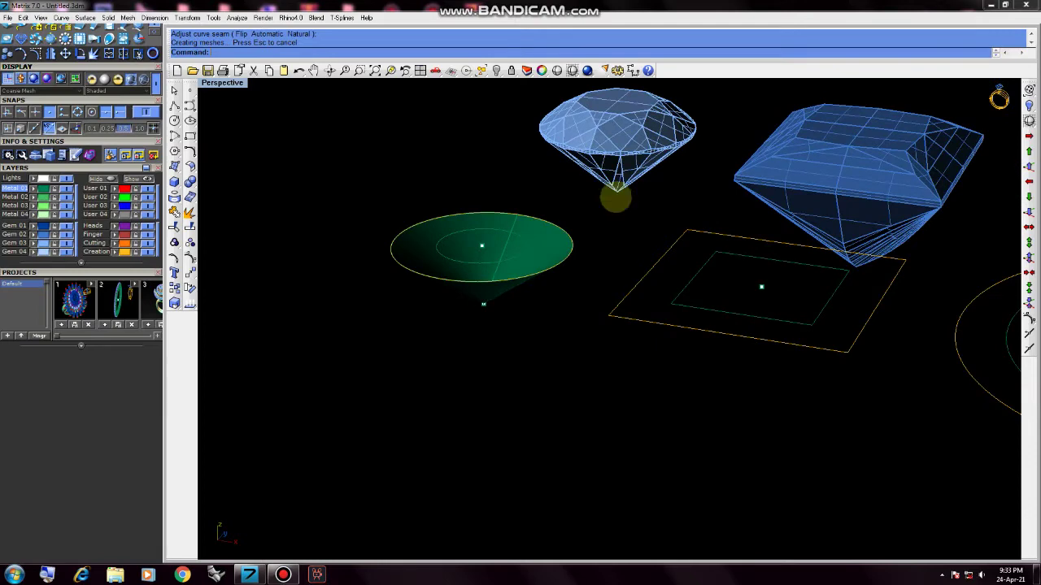
scroll(539, 284, down, 3)
mouse_move(539, 268)
right_down()
mouse_move(539, 283)
mouse_move(509, 253)
right_up()
scroll(539, 283, up, 4)
scroll(509, 253, down, 3)
scroll(491, 235, up, 3)
scroll(504, 244, up, 3)
mouse_move(526, 252)
right_down()
mouse_move(518, 227)
mouse_move(479, 241)
mouse_move(494, 306)
right_up()
scroll(501, 278, down, 3)
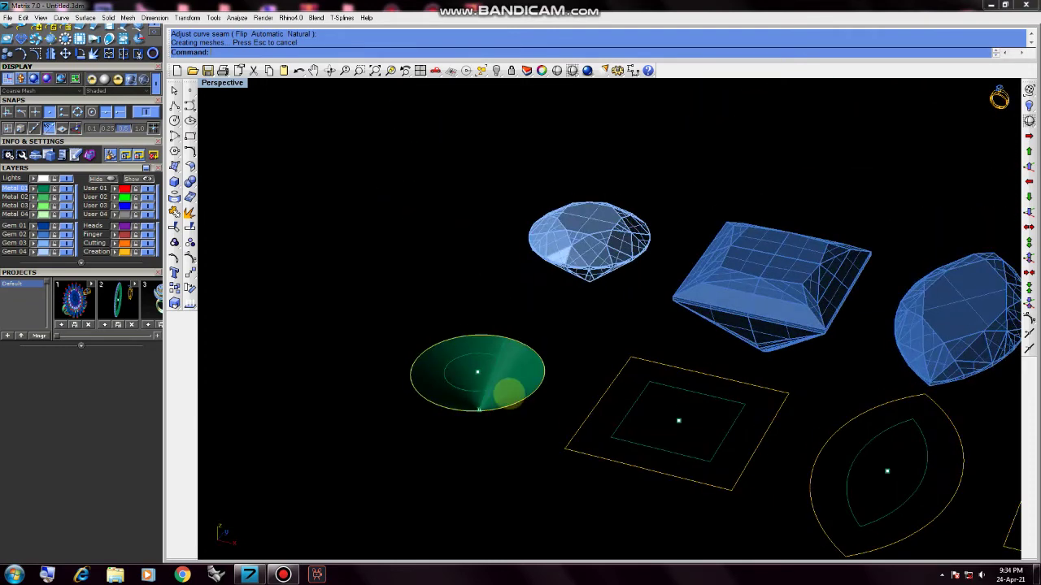
scroll(479, 407, up, 3)
right_drag(480, 407, 477, 318)
scroll(478, 358, down, 3)
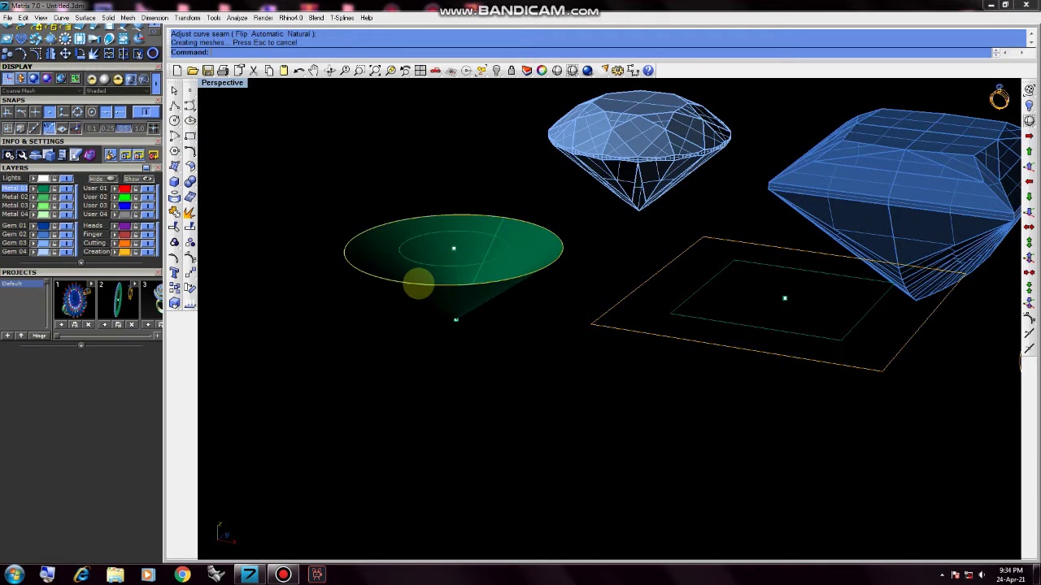
click(418, 283)
- Copy and paste the cone's rim curve in place, then pick the profile copy
click(462, 311)
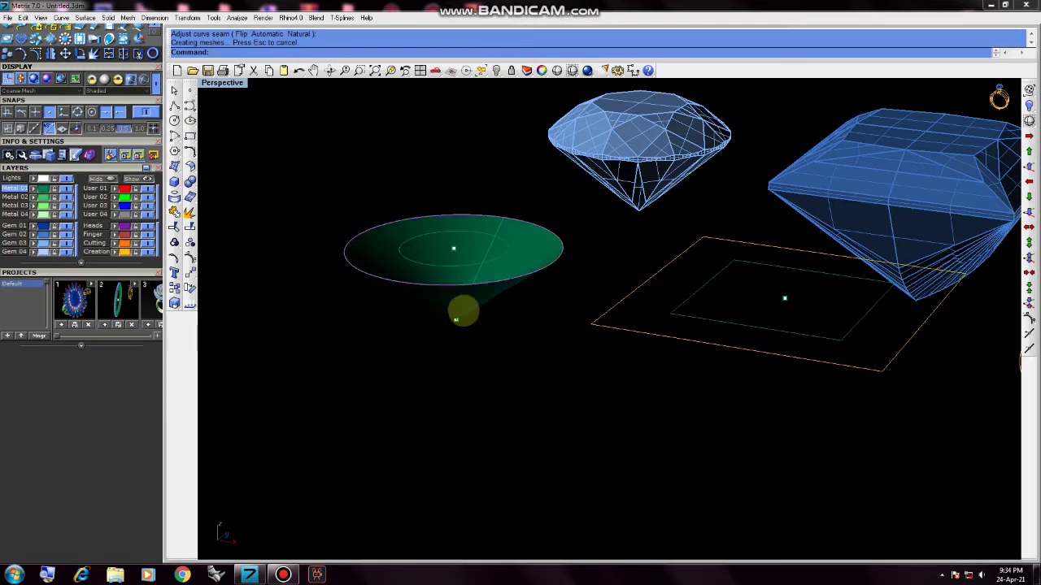
key(ctrl+c)
key(ctrl+v)
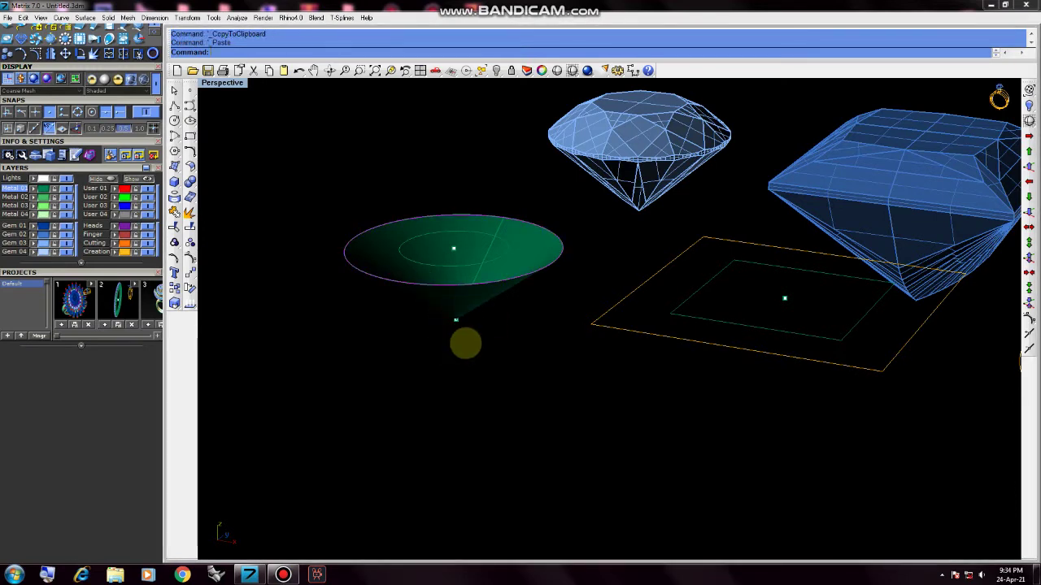
click(485, 282)
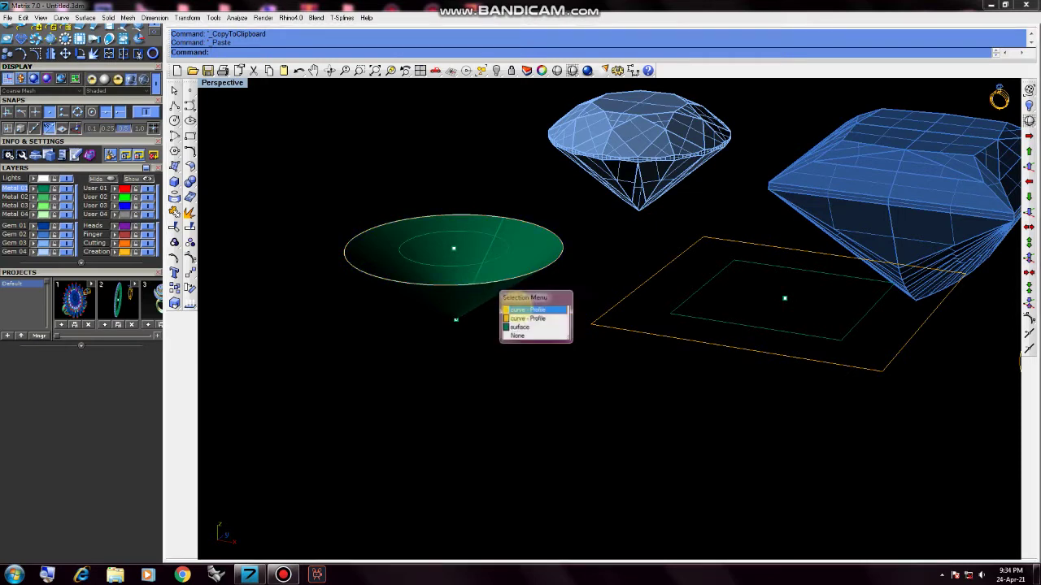
click(529, 309)
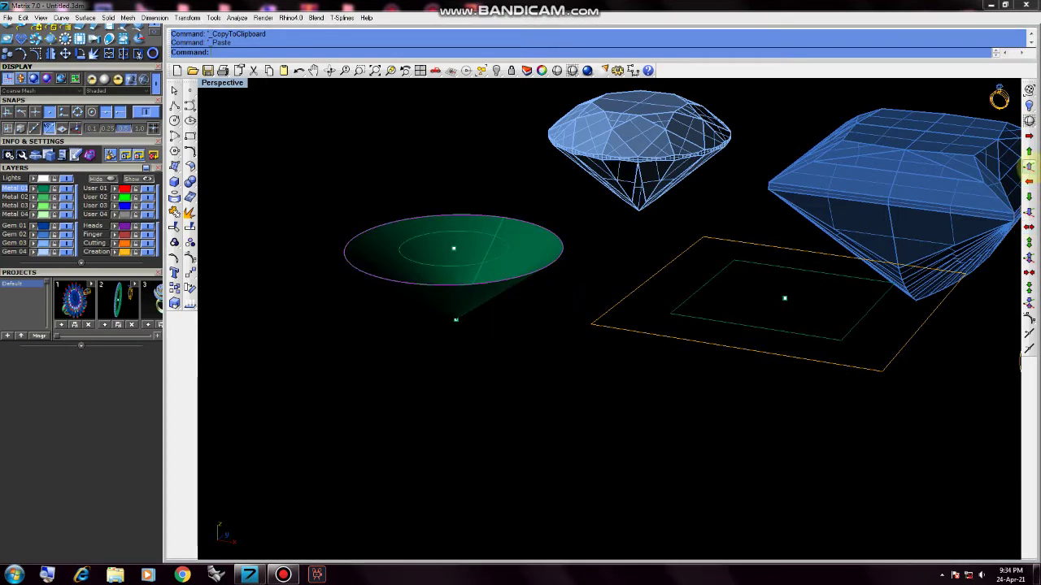
- Raise the rim copy 1 mm above the cone, undoing a move that shifted the cone
click(797, 284)
click(693, 351)
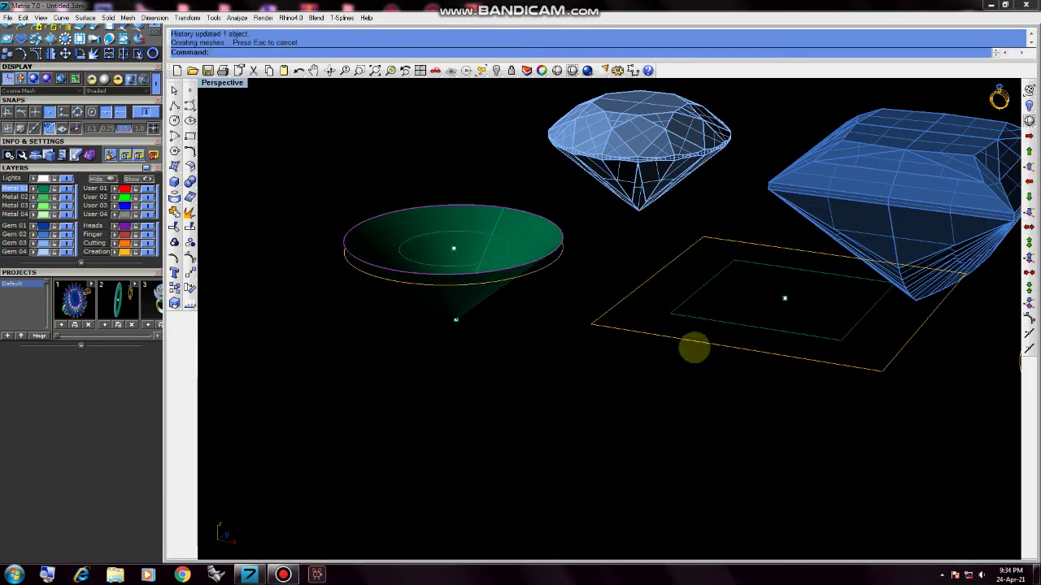
key(ctrl+z)
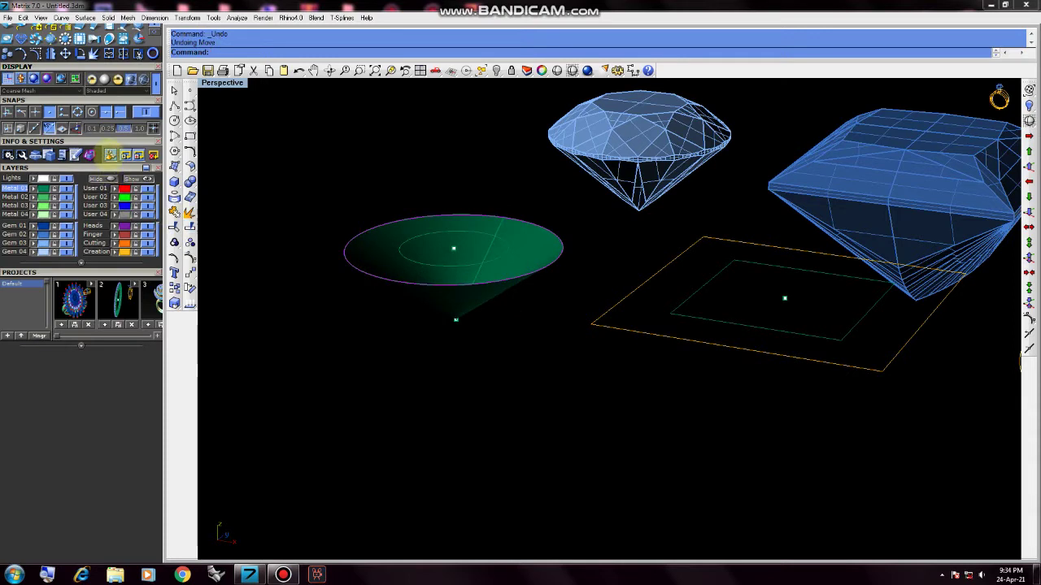
click(493, 309)
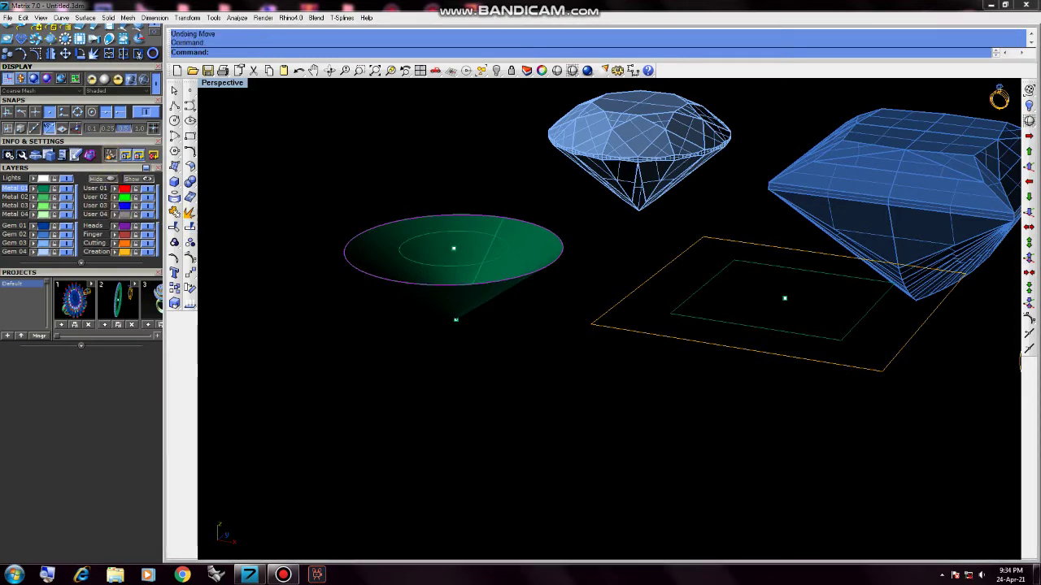
click(1026, 166)
click(611, 382)
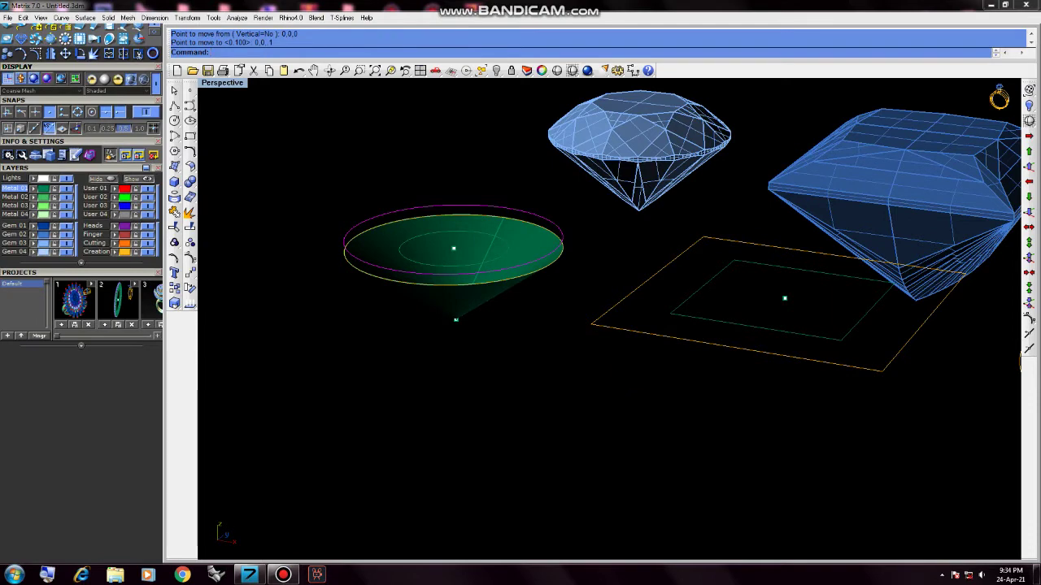
- Orbit and zoom to check the raised circle above the cone, then deselect it
right_drag(464, 303, 488, 325)
right_drag(602, 273, 612, 276)
scroll(616, 279, up, 3)
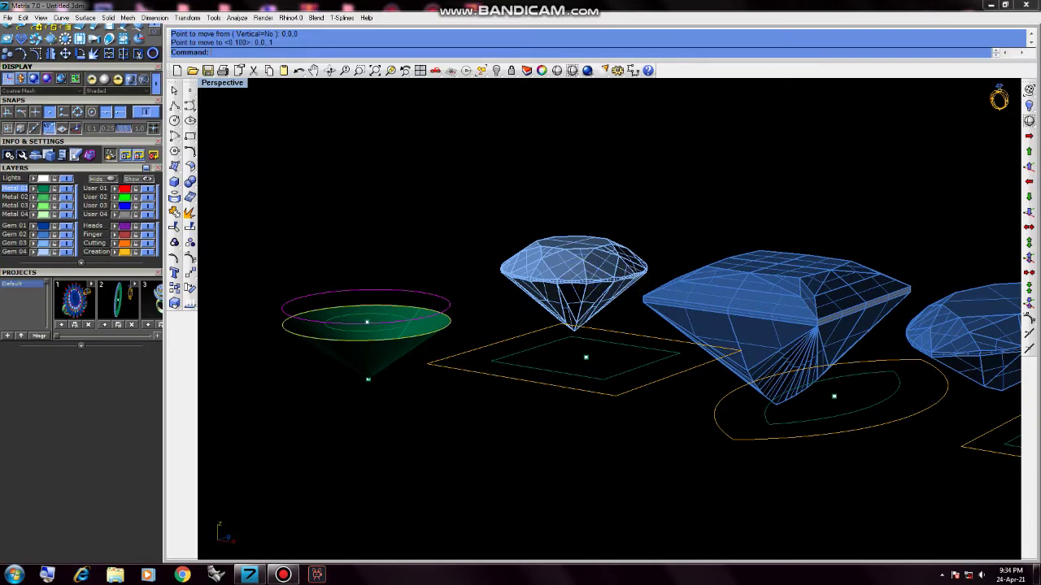
scroll(671, 283, down, 4)
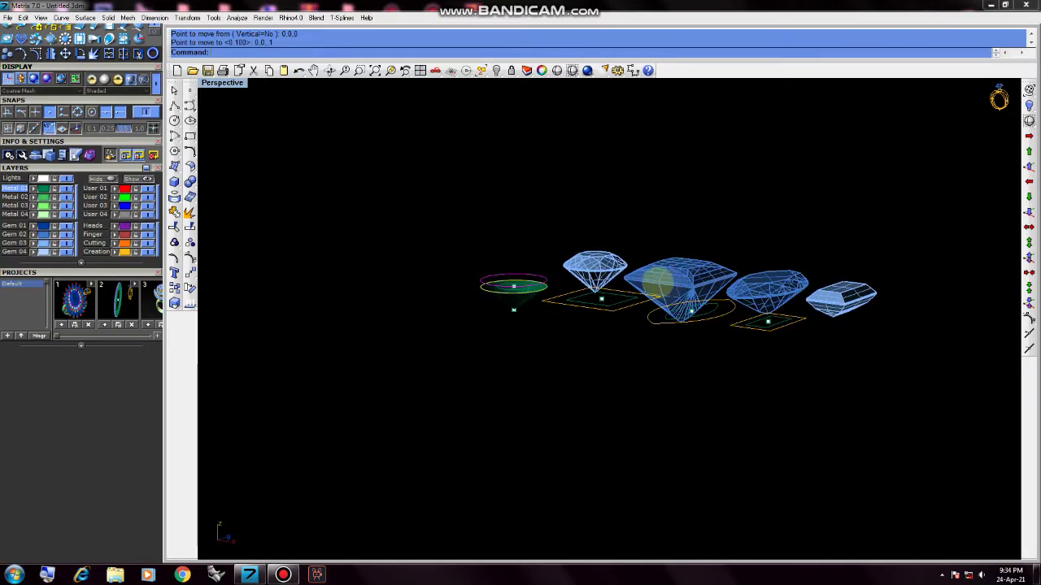
scroll(657, 283, up, 4)
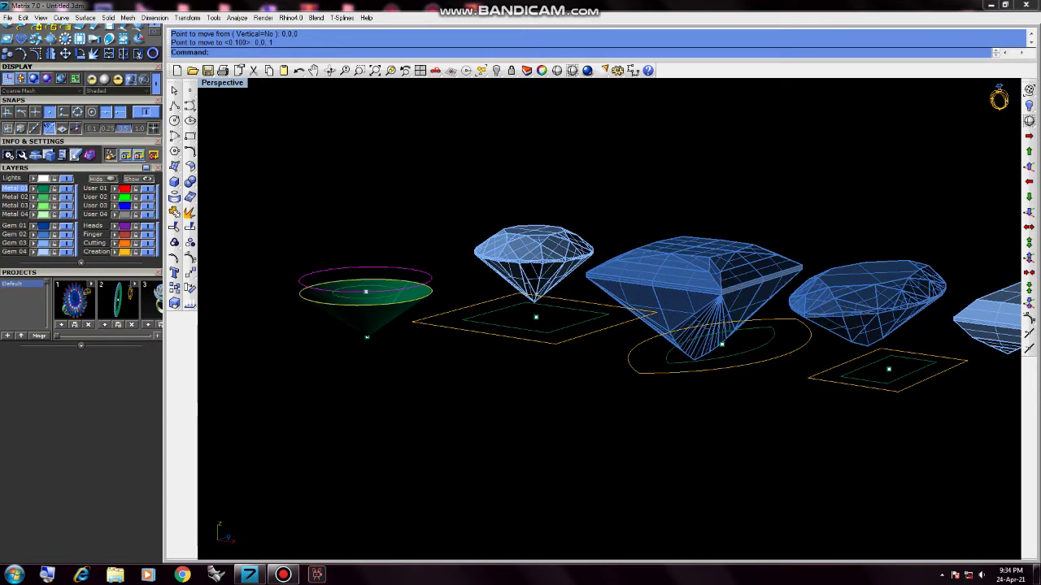
scroll(592, 265, down, 3)
mouse_move(592, 265)
right_down()
mouse_move(518, 306)
mouse_move(471, 293)
mouse_move(455, 268)
right_up()
scroll(544, 320, up, 5)
scroll(518, 306, down, 3)
scroll(483, 365, up, 5)
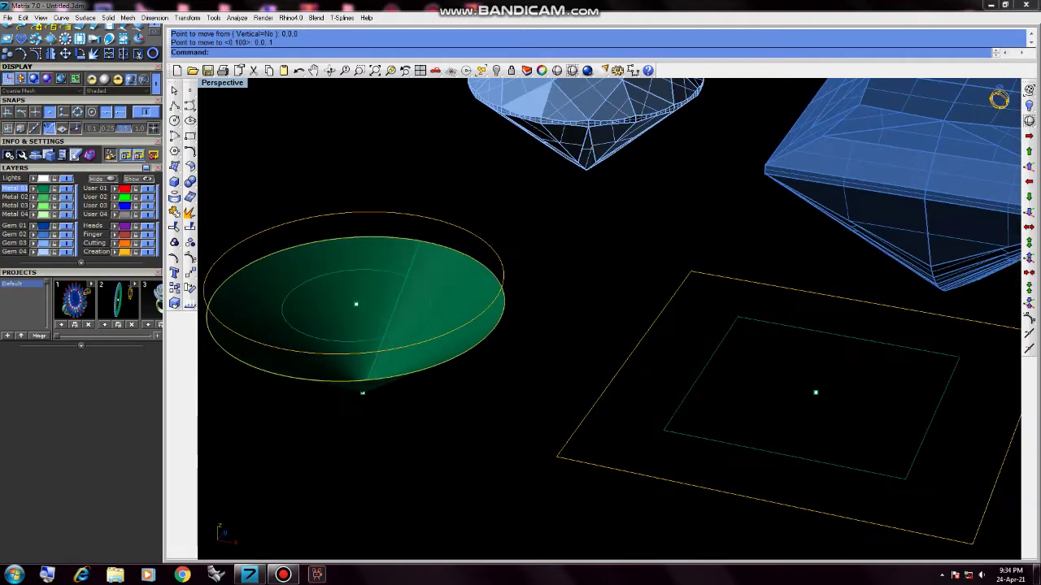
ctrl+click(501, 270)
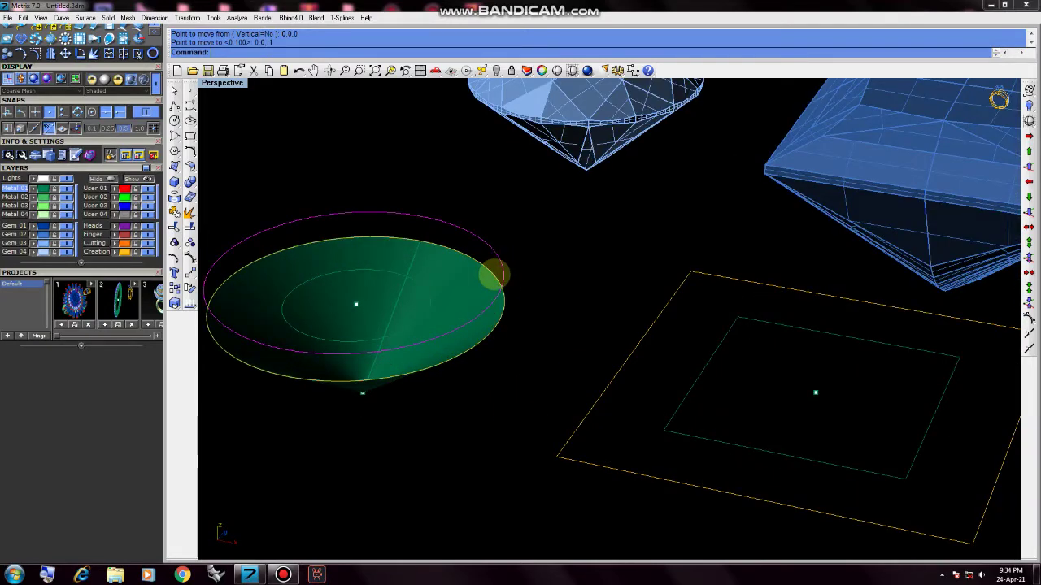
- Loft the cone's rim curve to the raised circle, forming the round seat's low wall
click(494, 275)
click(546, 288)
text(L:of)
key(Return)
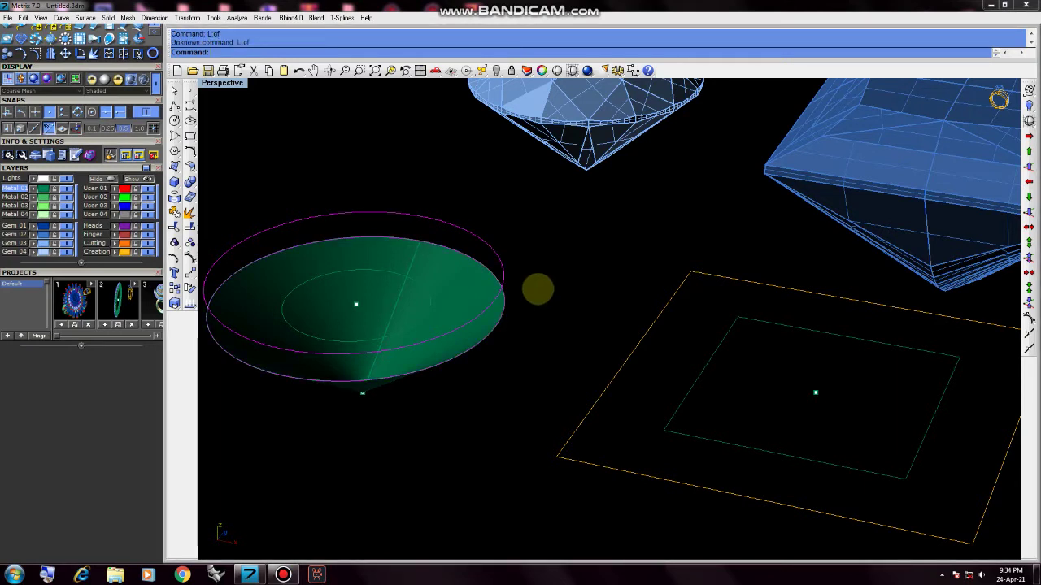
click(504, 297)
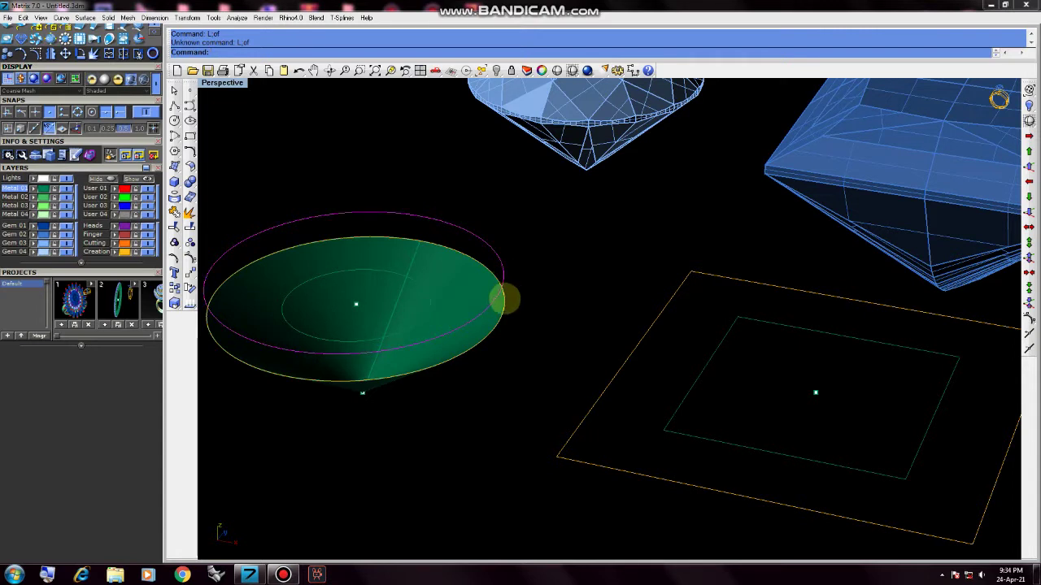
click(525, 284)
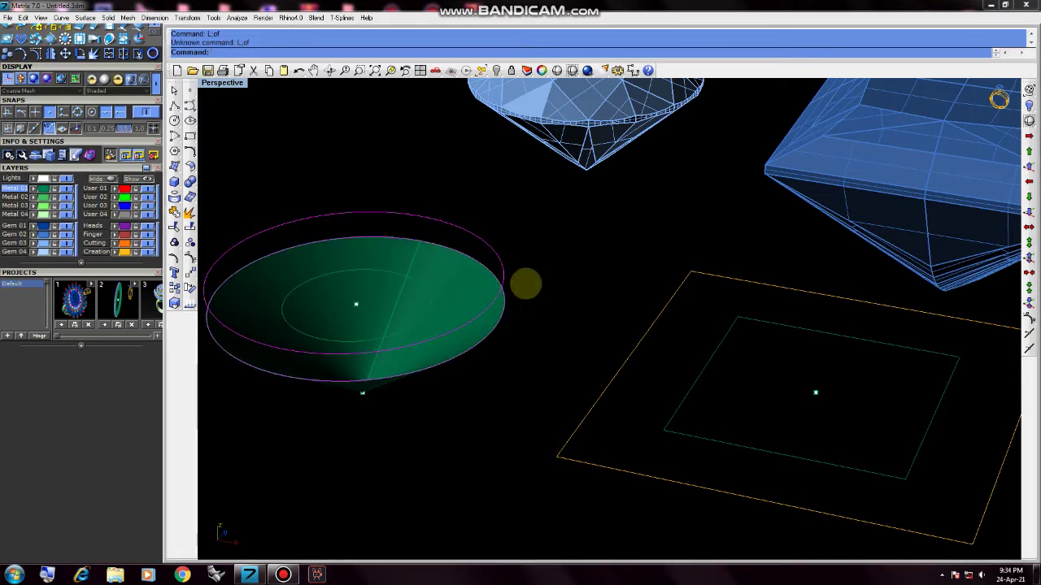
click(526, 283)
text(Lof)
key(Return)
click(525, 284)
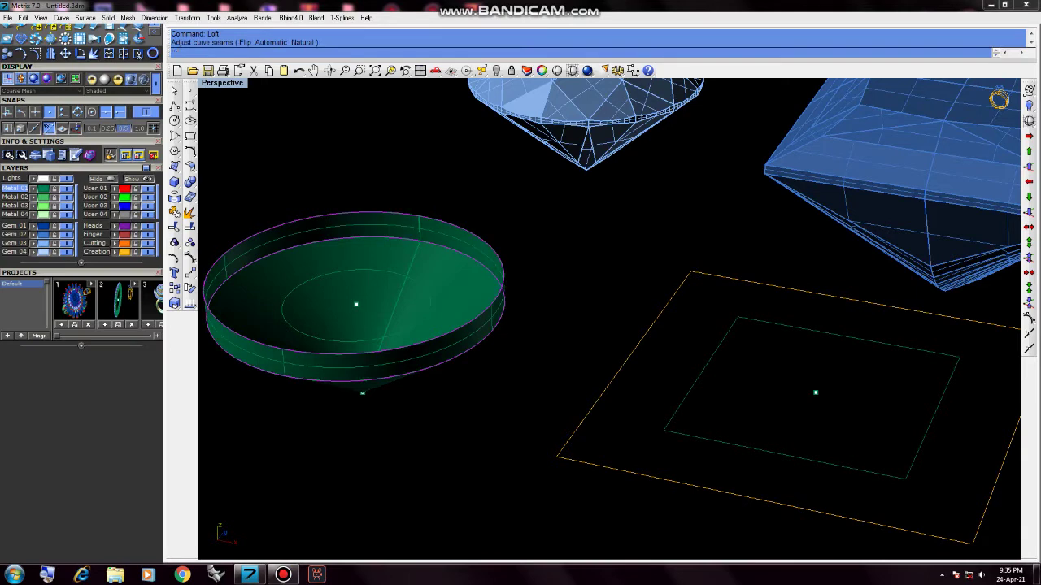
click(553, 364)
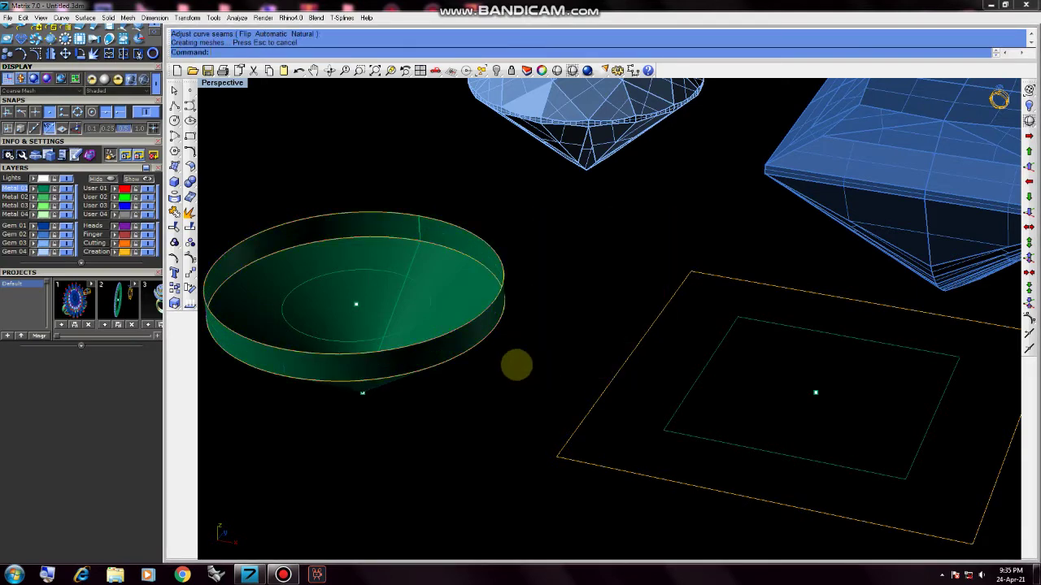
- Orbit and zoom to inspect the new wall, then select the point at the cone's tip
scroll(515, 365, down, 5)
scroll(525, 289, up, 2)
right_drag(524, 288, 476, 309)
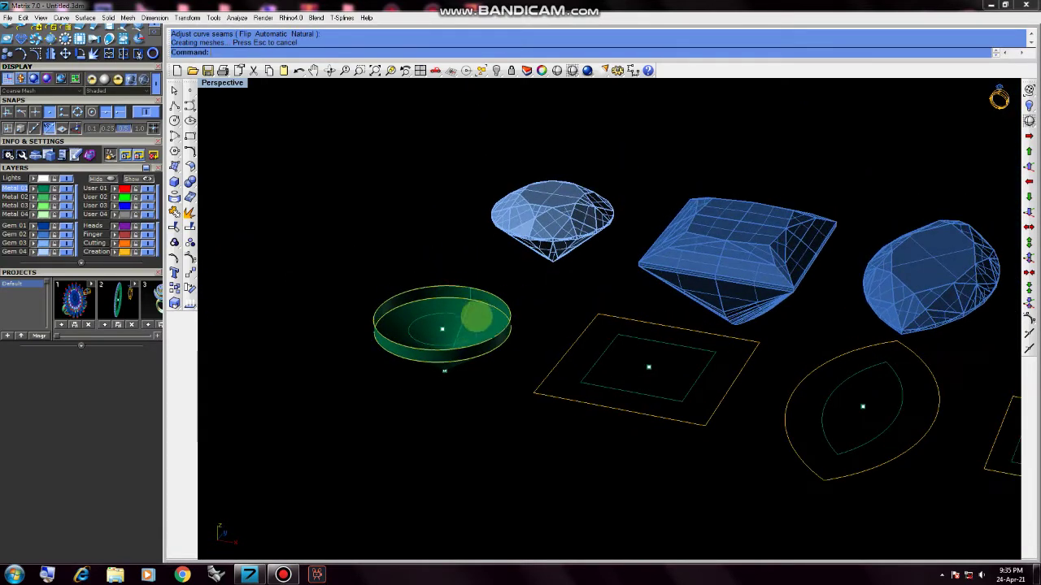
scroll(477, 309, up, 2)
scroll(476, 309, up, 2)
scroll(475, 339, down, 3)
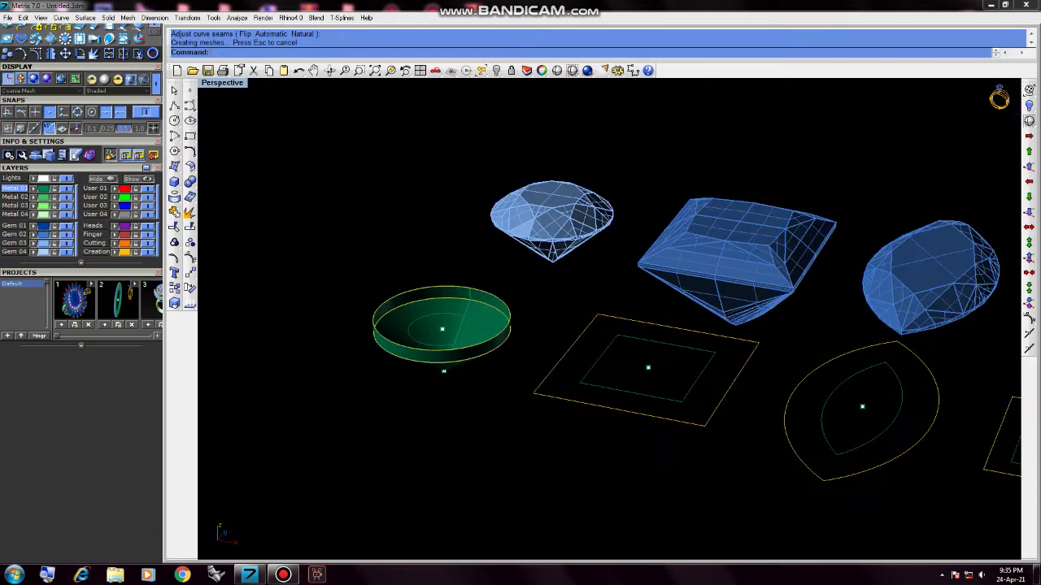
right_drag(475, 339, 475, 358)
scroll(475, 358, up, 2)
scroll(475, 358, down, 2)
scroll(430, 349, down, 2)
scroll(430, 349, down, 2)
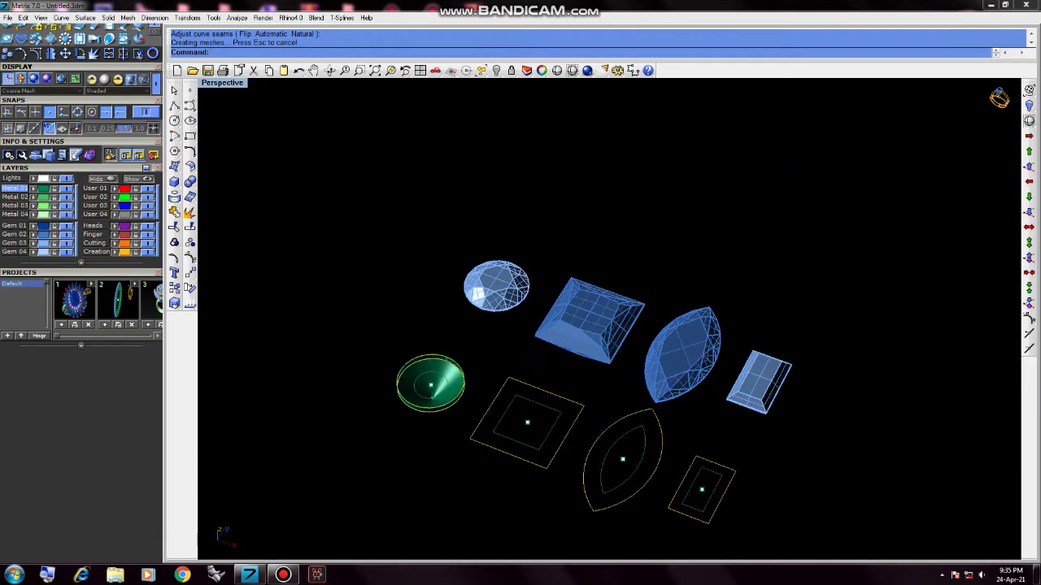
scroll(449, 415, up, 5)
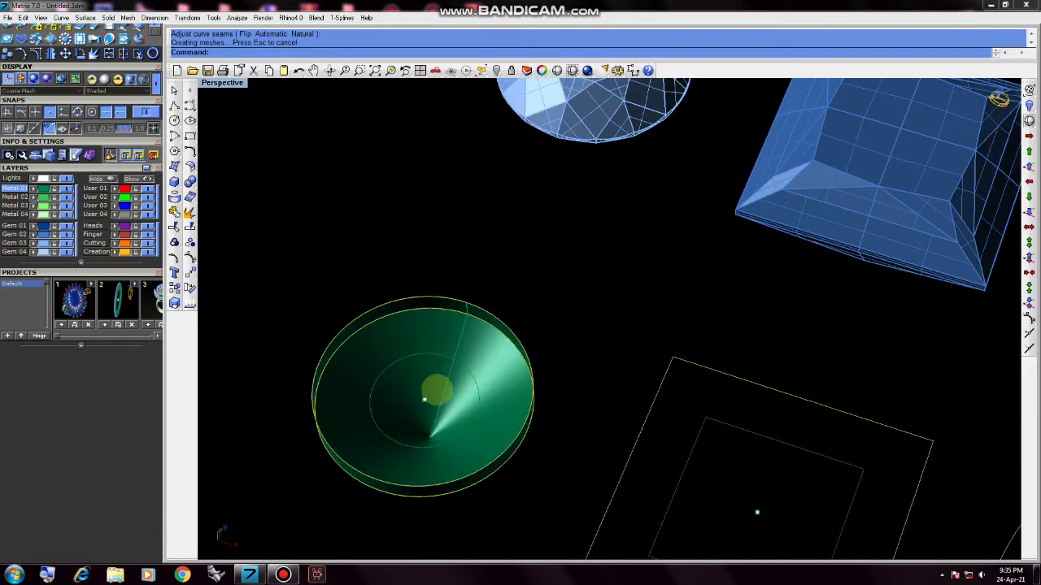
scroll(429, 381, down, 3)
right_drag(429, 382, 426, 328)
scroll(427, 328, up, 3)
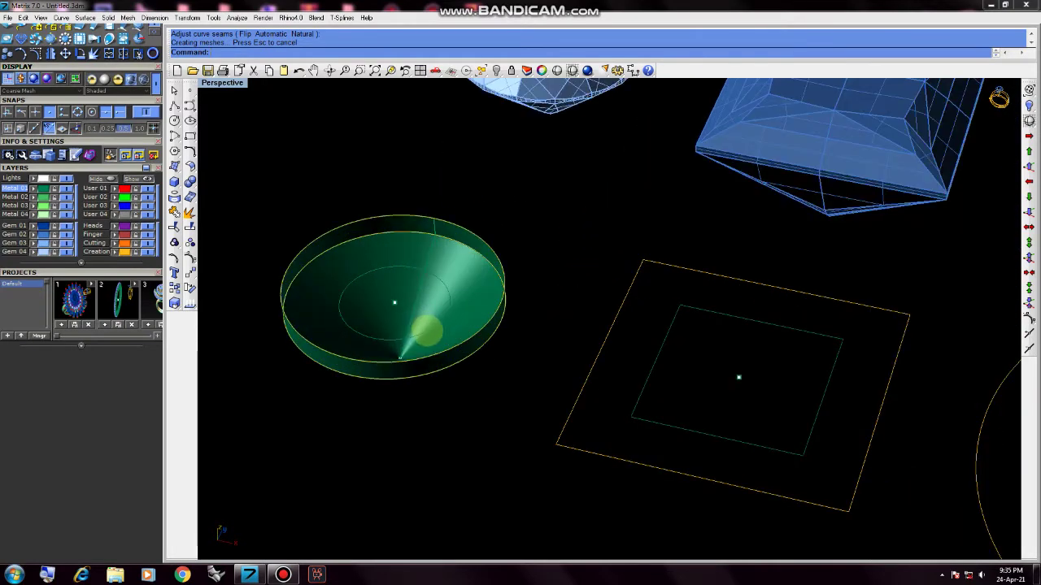
scroll(439, 332, down, 3)
right_drag(439, 332, 371, 272)
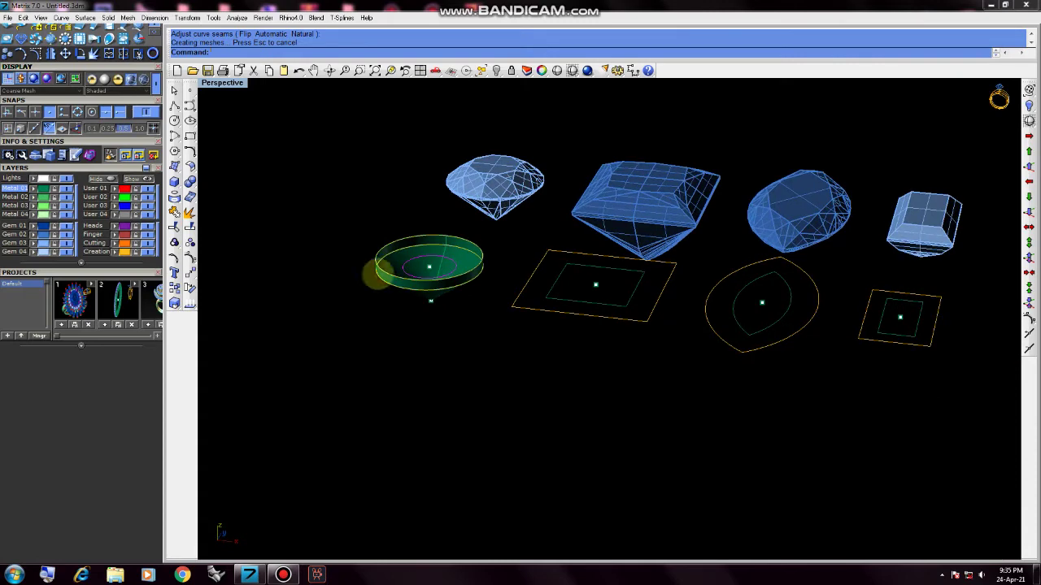
scroll(430, 267, up, 3)
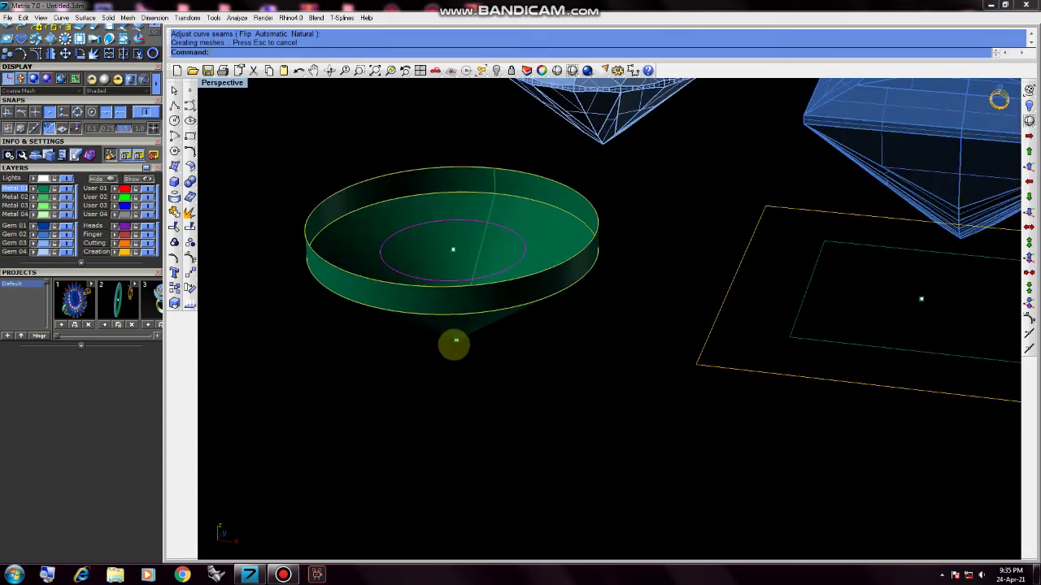
click(457, 339)
- Delete the cone-tip point and raise the inner circle 1 unit (0,0,1)
key(Delete)
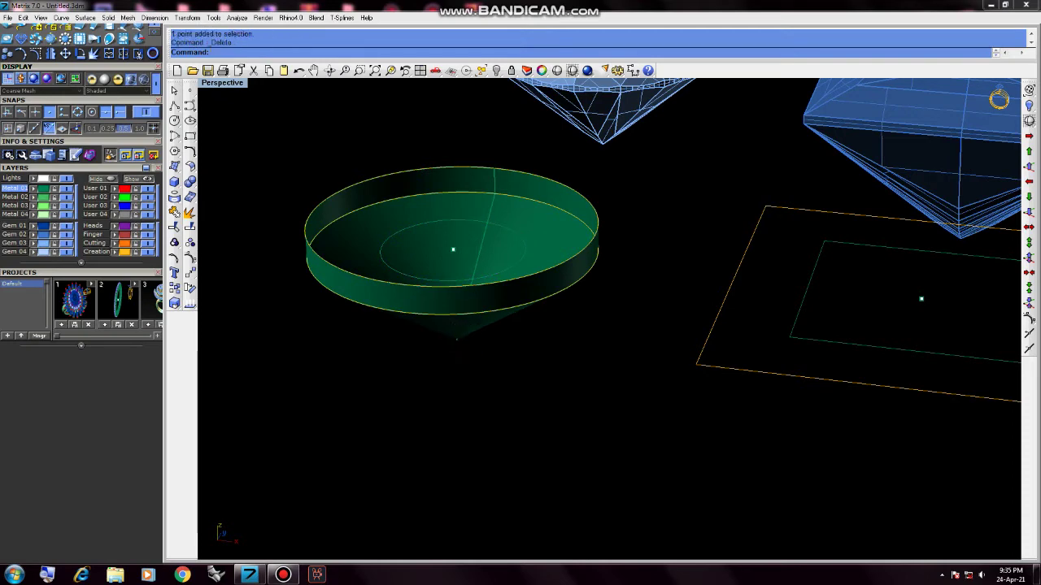
scroll(459, 285, down, 3)
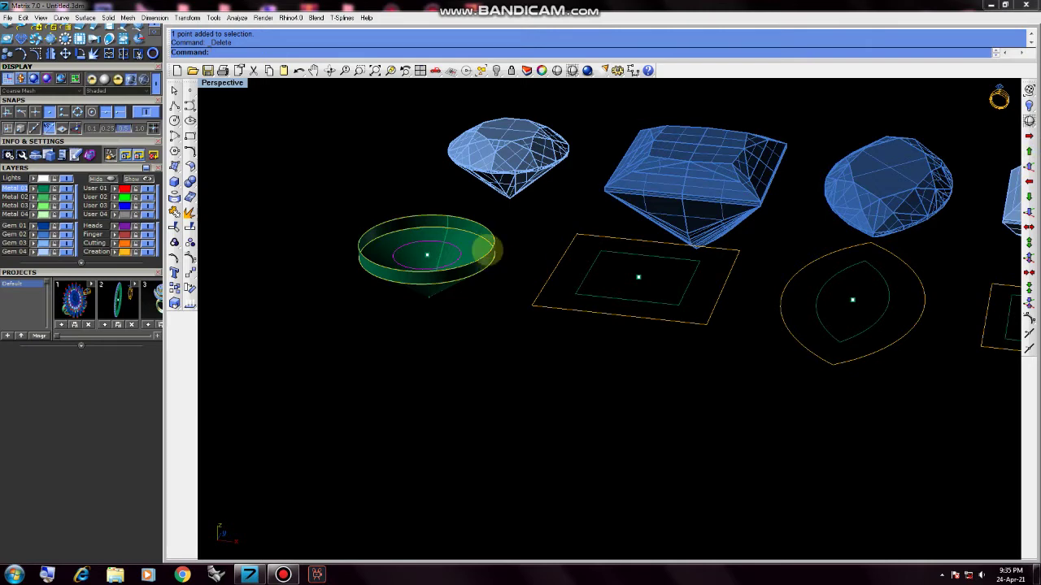
click(1028, 166)
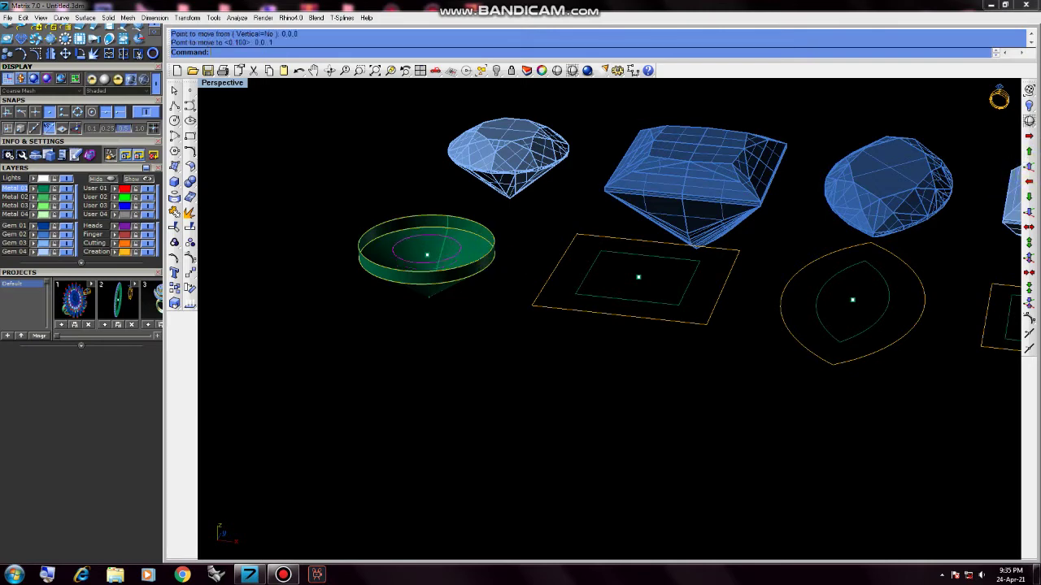
- Orbit around the round seat to check it from several angles, then pick its top rim
mouse_move(558, 330)
right_down()
mouse_move(560, 294)
mouse_move(446, 190)
right_up()
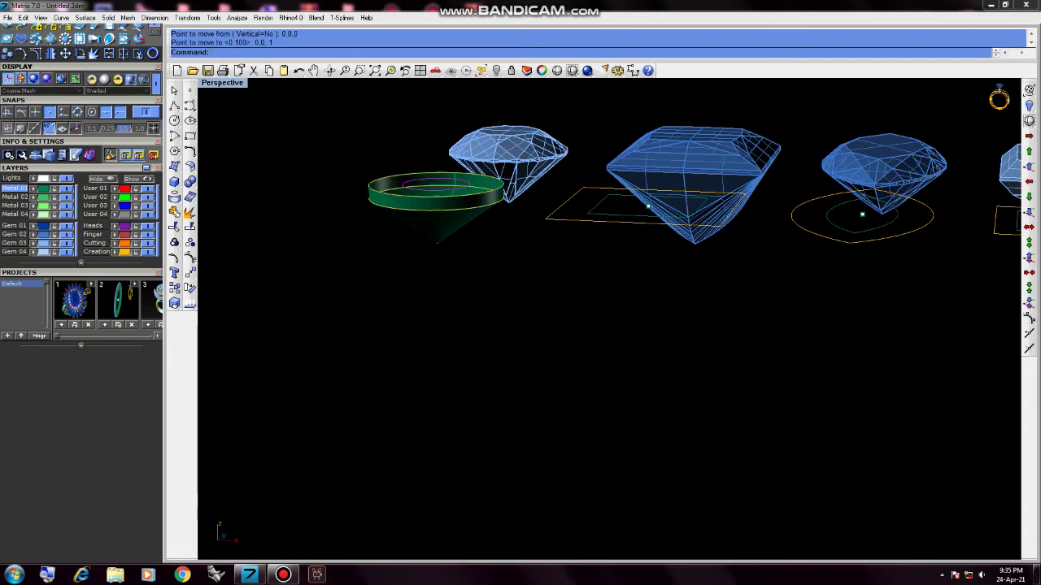
right_drag(488, 104, 496, 293)
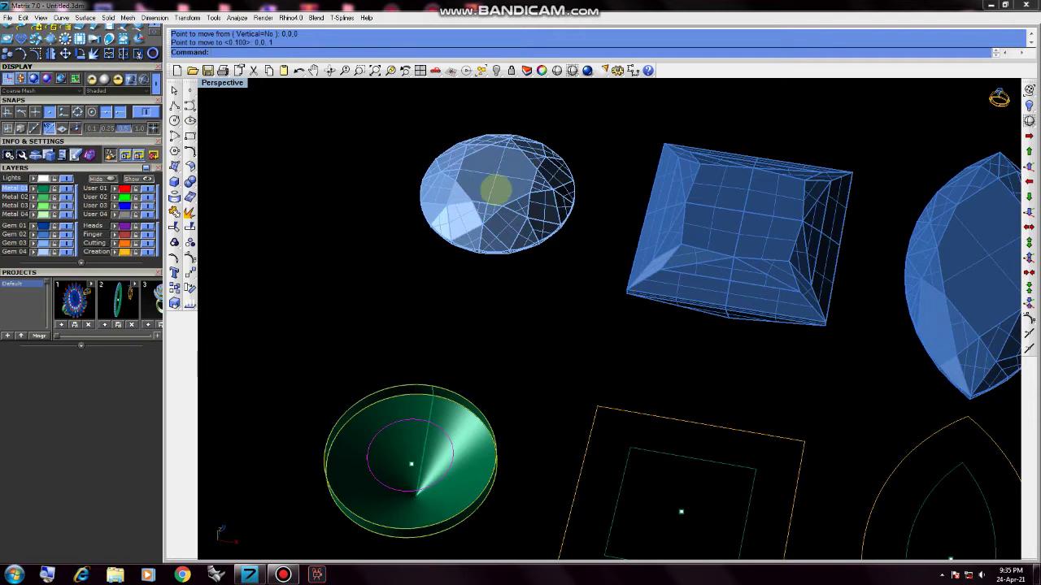
right_drag(495, 189, 511, 154)
mouse_move(407, 284)
right_down()
mouse_move(430, 241)
mouse_move(526, 209)
right_up()
mouse_move(444, 218)
right_down()
mouse_move(430, 220)
mouse_move(455, 207)
mouse_move(471, 215)
mouse_move(395, 255)
right_up()
scroll(395, 255, up, 3)
right_drag(386, 214, 379, 189)
scroll(379, 189, up, 3)
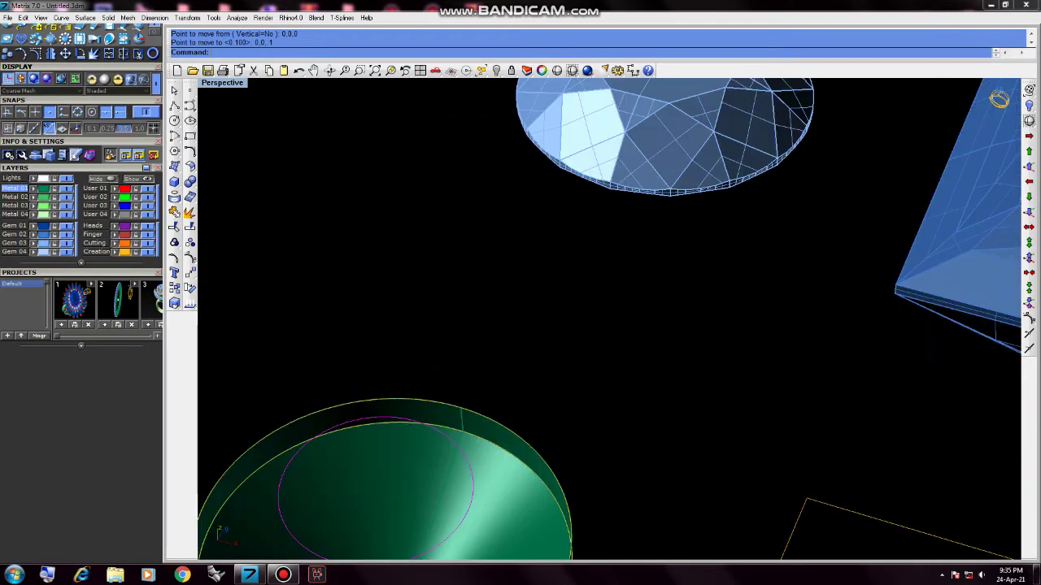
scroll(534, 450, down, 3)
mouse_move(474, 273)
right_down()
mouse_move(481, 252)
mouse_move(442, 233)
right_up()
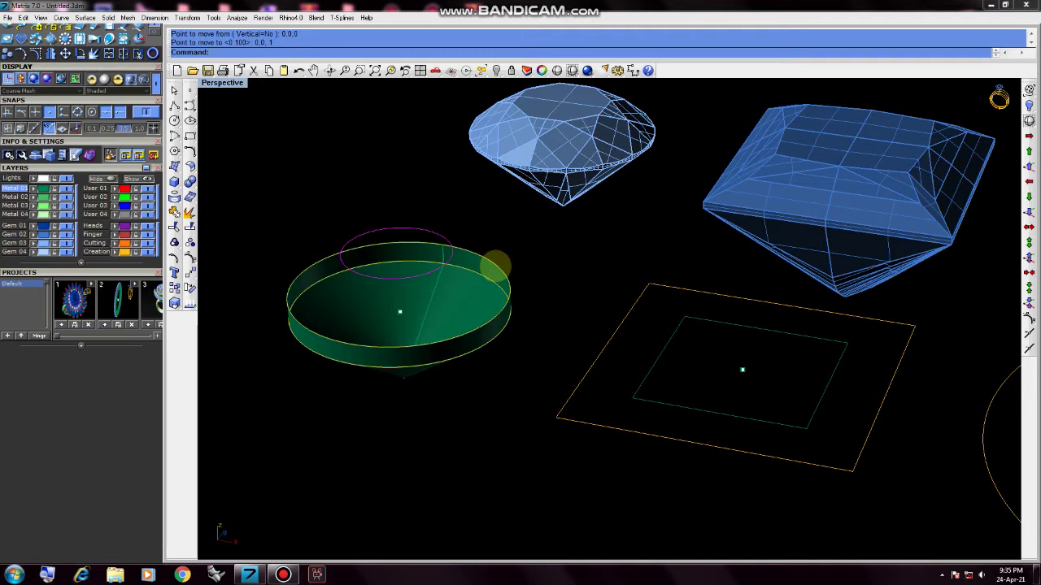
click(504, 274)
- Loft the wall's top rim profile to the raised inner circle, accepting seams with a right-click
click(524, 293)
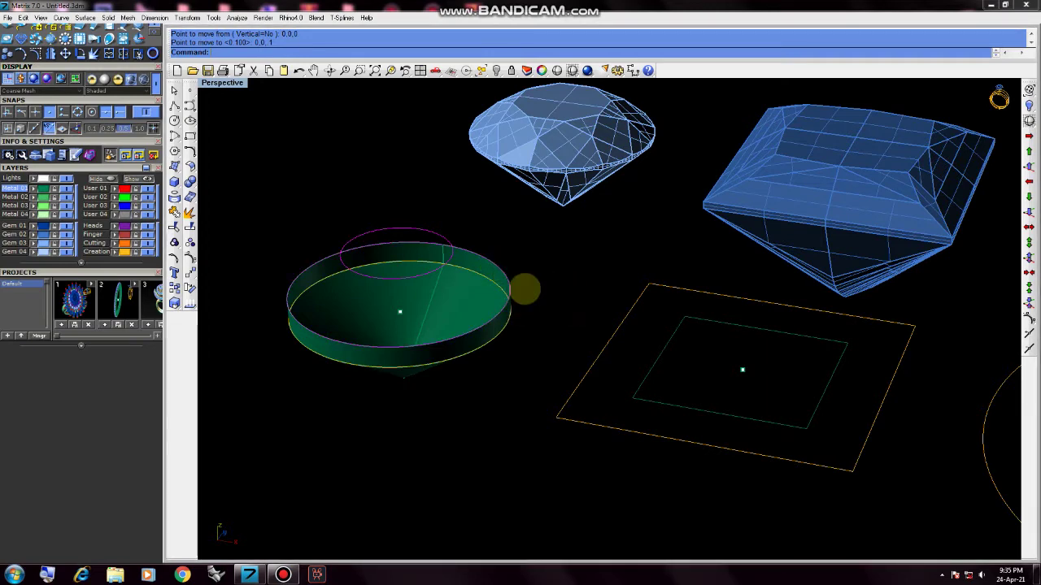
right_drag(530, 270, 569, 252)
text(oft)
key(Return)
right_click(543, 262)
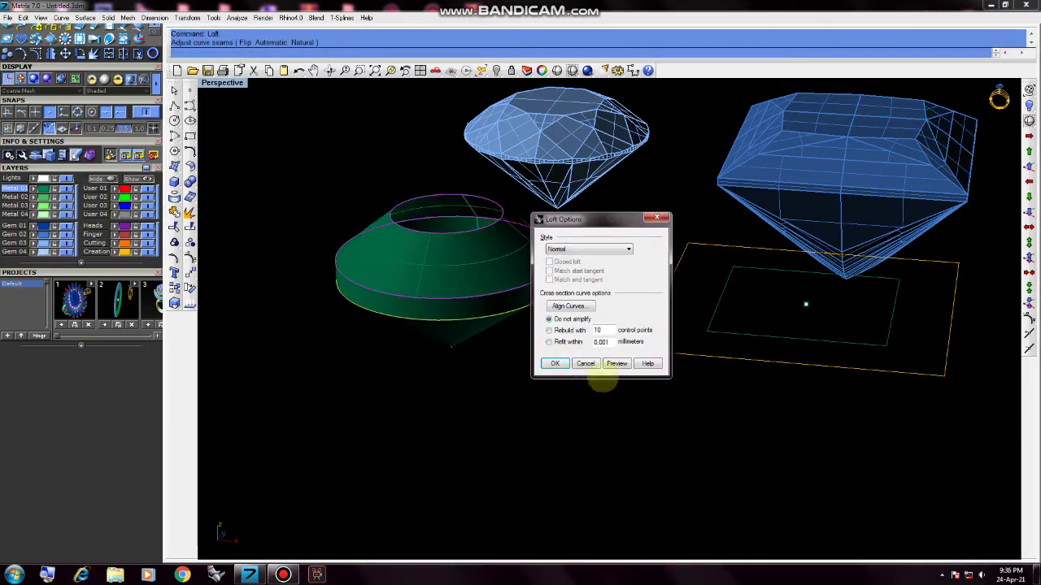
click(555, 363)
- Tilt the view and select the seat's top opening edge from the overlapping choices
scroll(536, 341, down, 2)
scroll(521, 317, down, 3)
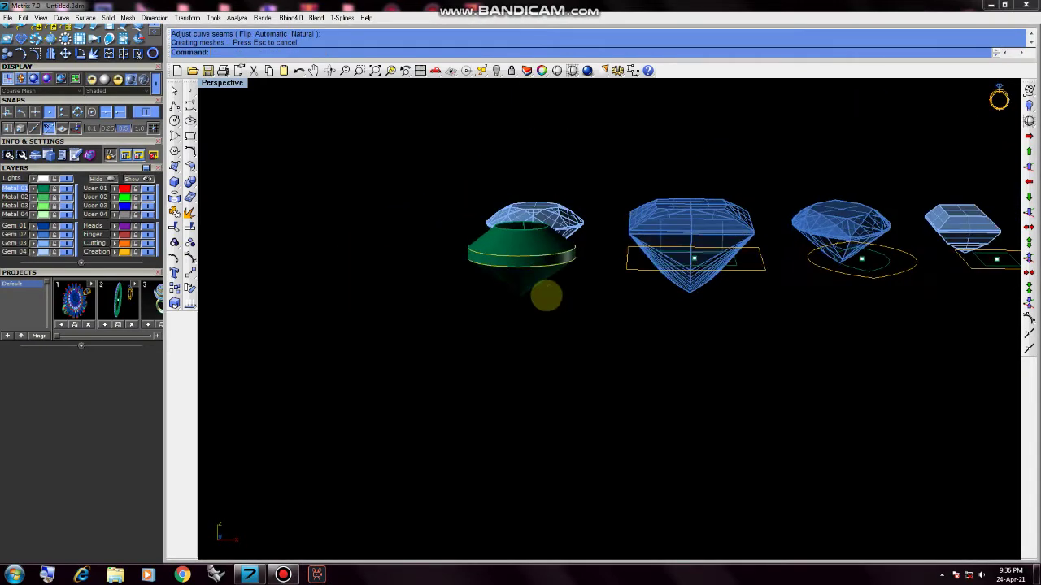
scroll(541, 300, down, 1)
right_drag(528, 328, 457, 305)
scroll(458, 306, up, 2)
scroll(458, 313, up, 2)
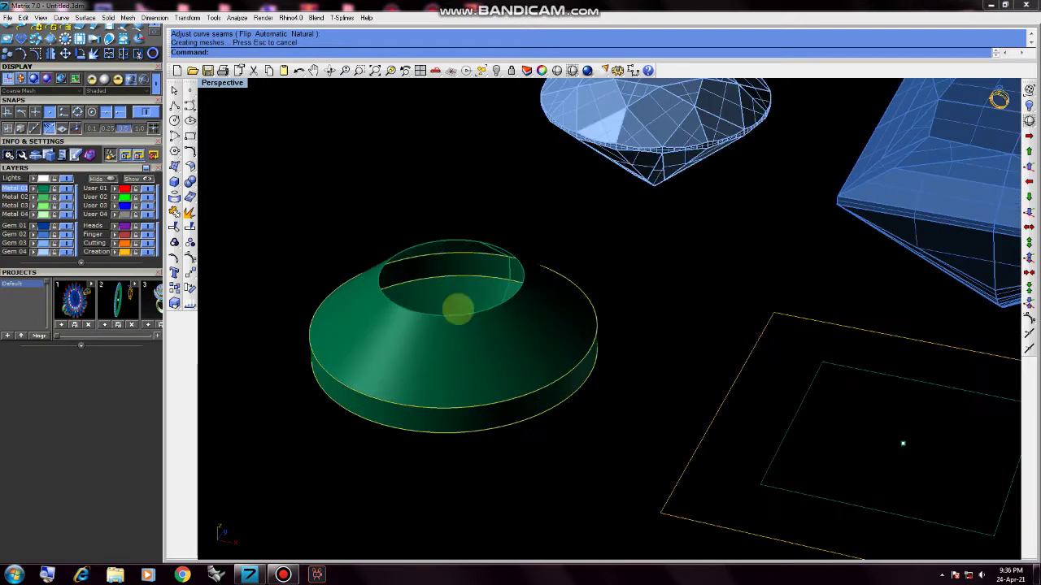
click(458, 317)
click(492, 340)
text(P)
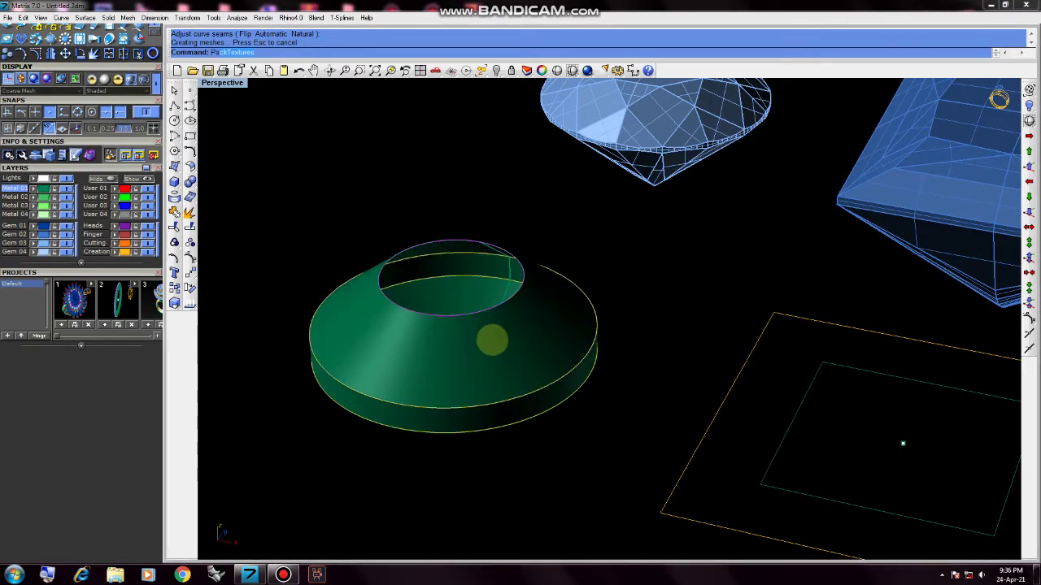
text(a)
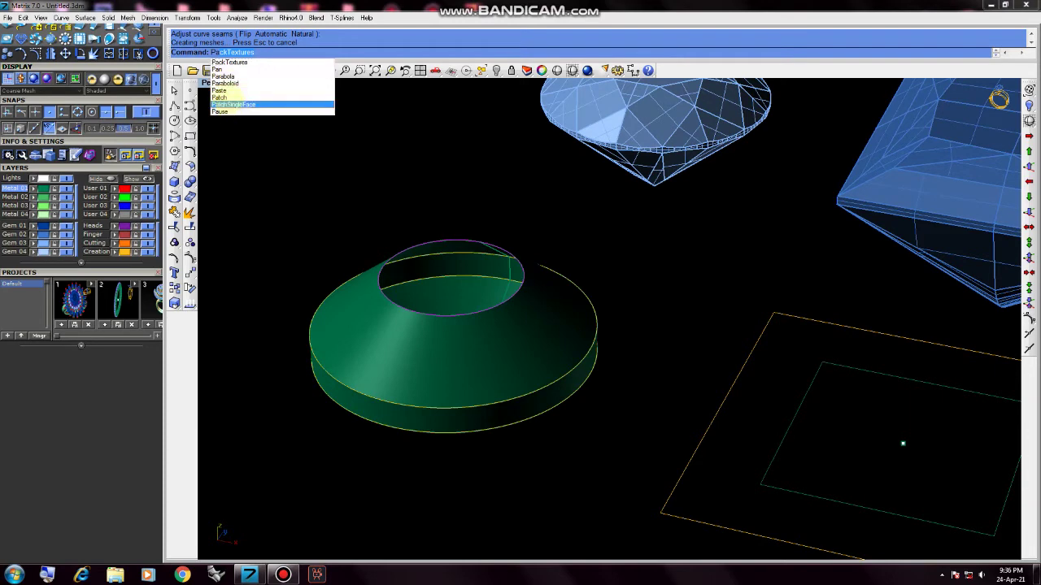
- Cap the selected top rim edge with a Patch surface
click(220, 97)
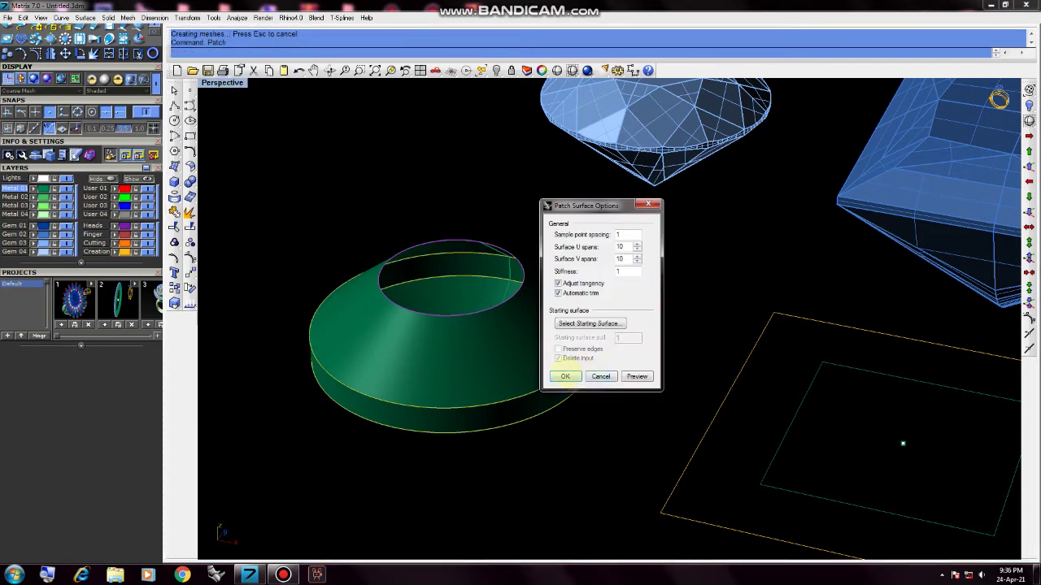
click(565, 376)
scroll(494, 379, down, 3)
mouse_move(495, 379)
right_down()
mouse_move(444, 309)
mouse_move(537, 256)
mouse_move(508, 333)
mouse_move(520, 268)
mouse_move(517, 362)
right_up()
- Window-select all parts of the round seat and group them together
drag(565, 306, 472, 434)
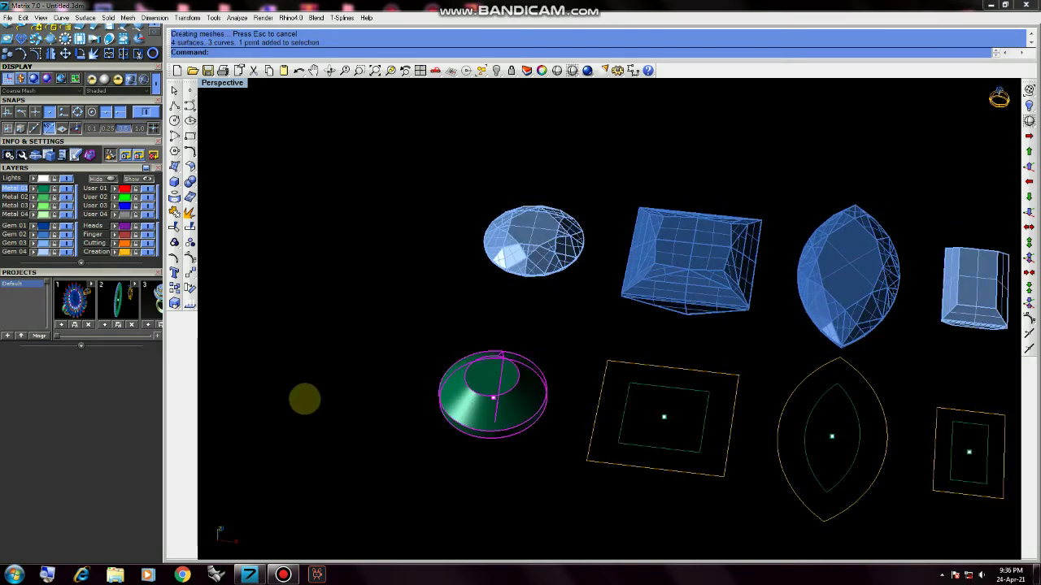
click(174, 241)
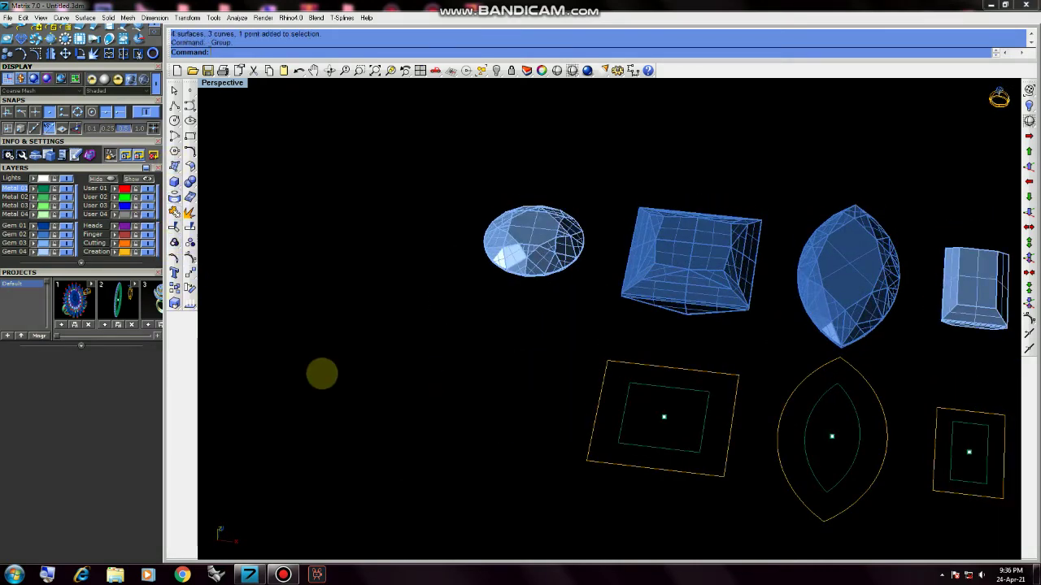
right_drag(320, 371, 468, 298)
scroll(468, 297, down, 1)
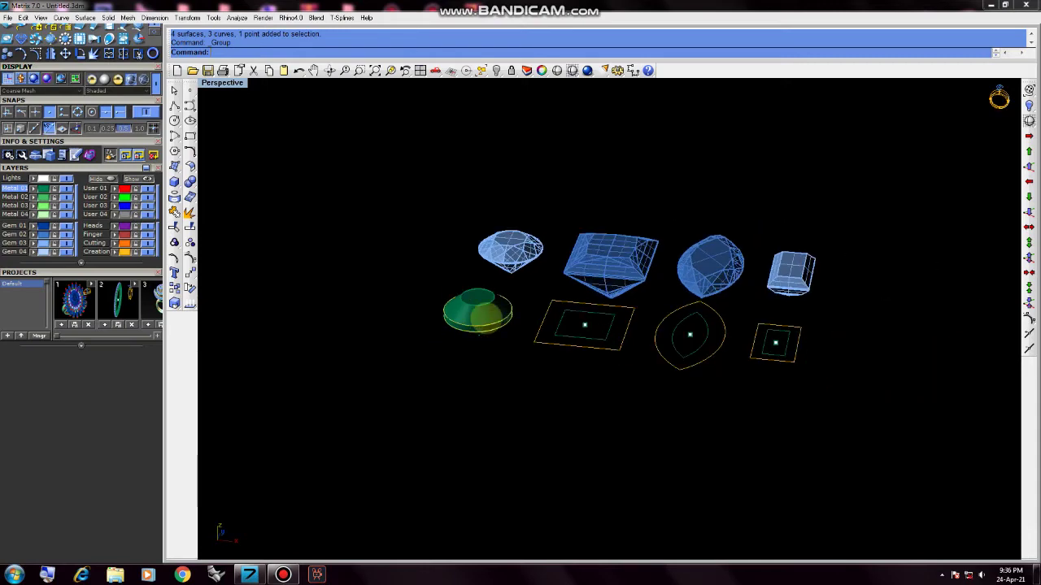
scroll(476, 301, up, 4)
click(482, 317)
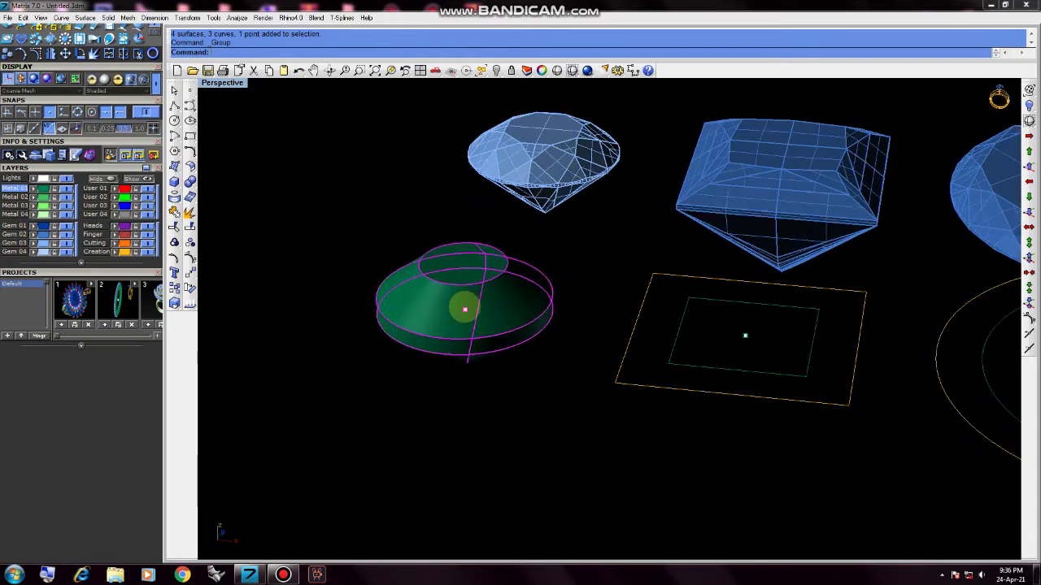
scroll(465, 308, down, 3)
scroll(465, 309, down, 2)
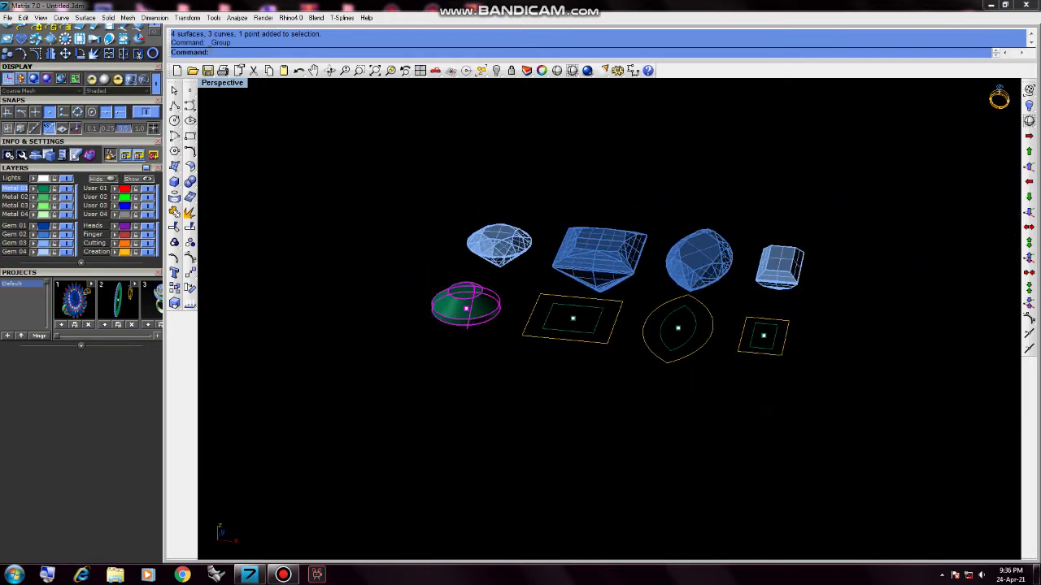
scroll(465, 309, up, 2)
scroll(455, 306, up, 3)
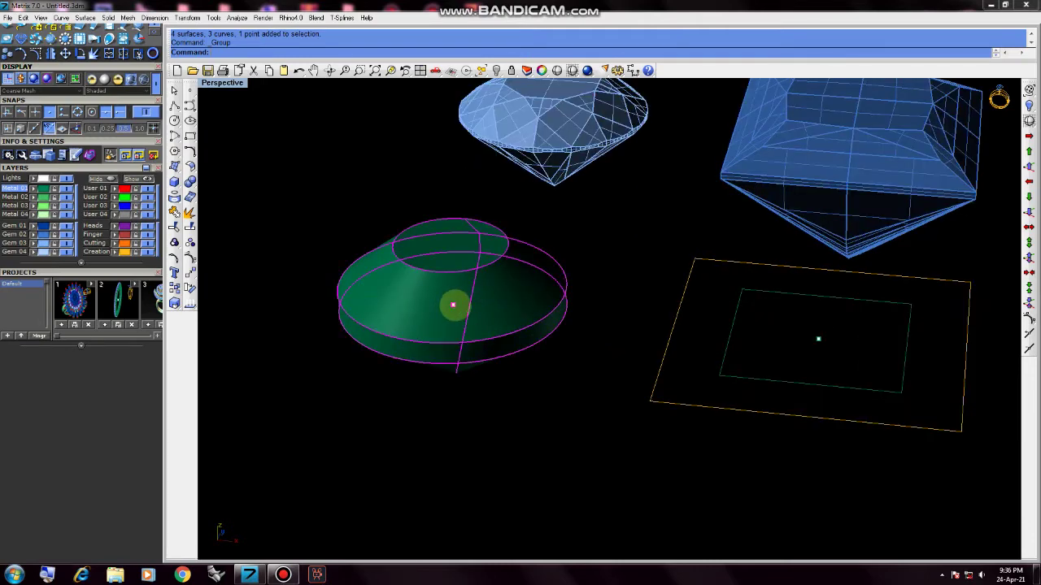
scroll(361, 277, down, 3)
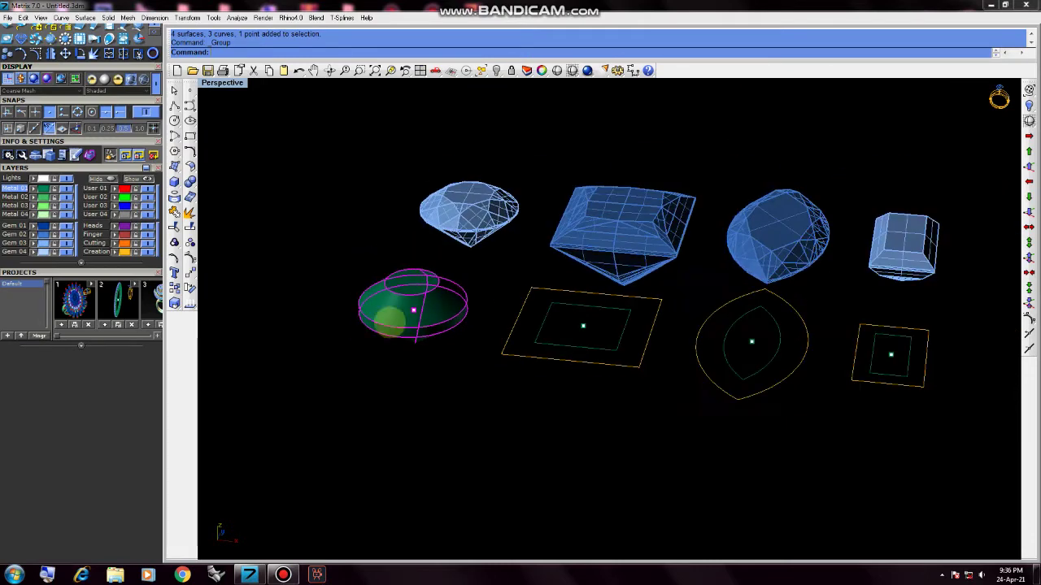
click(385, 358)
scroll(384, 359, down, 2)
key(Down)
key(Down)
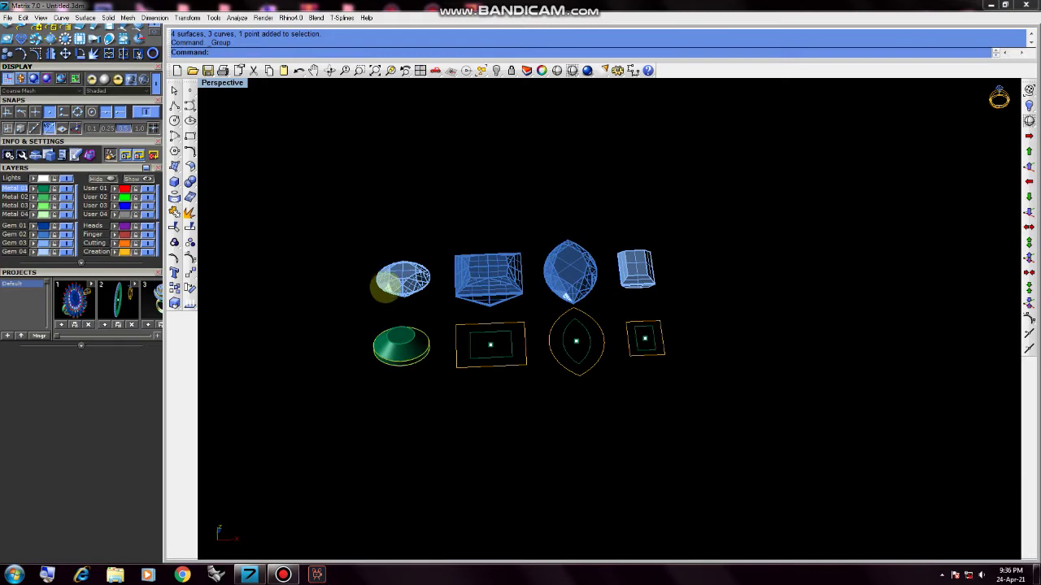
key(Down)
key(Down)
key(Down)
scroll(452, 342, up, 2)
scroll(459, 314, up, 1)
click(487, 266)
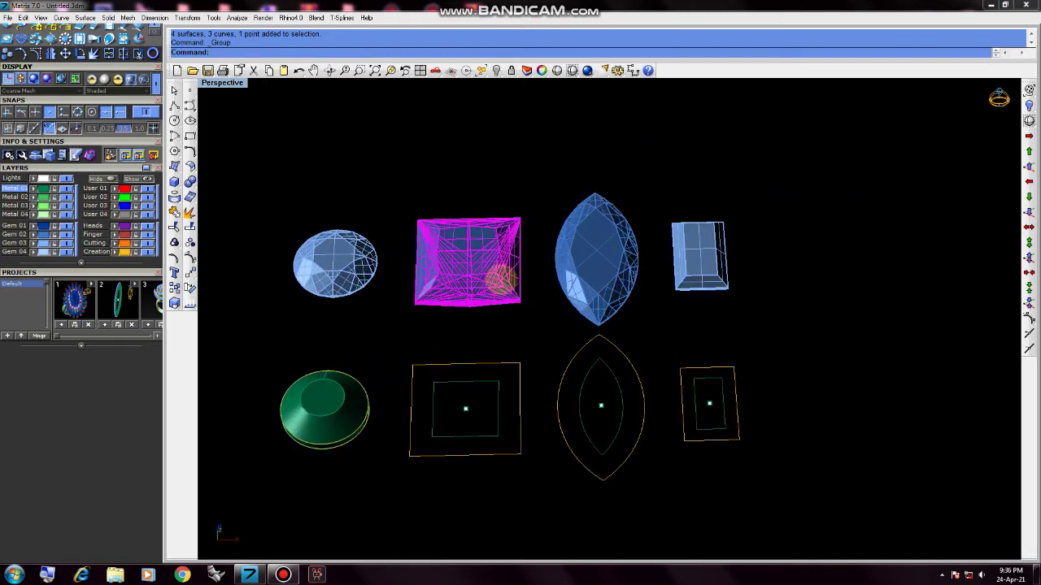
click(502, 174)
click(483, 243)
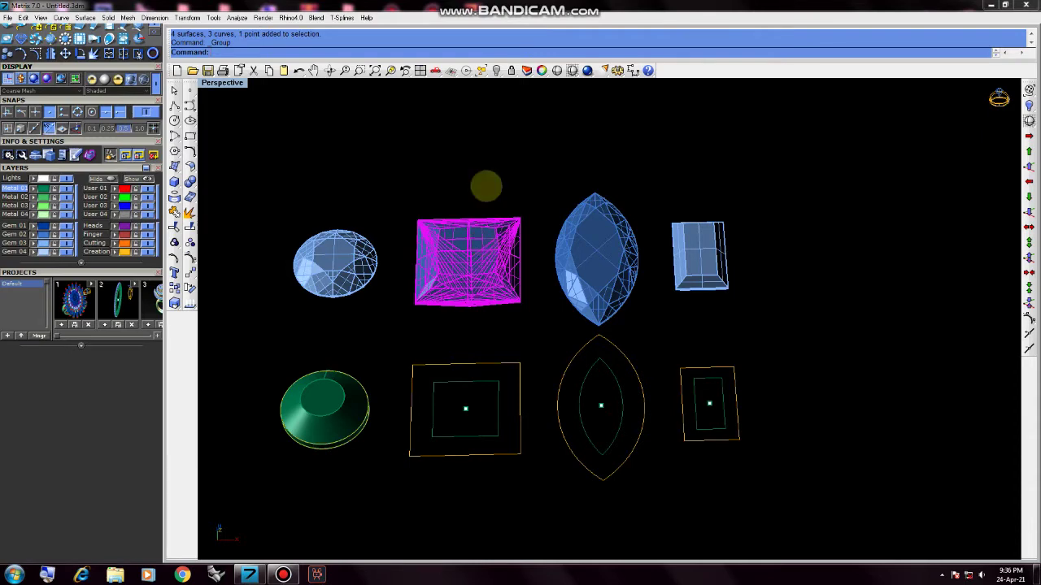
click(478, 314)
scroll(478, 352, down, 3)
scroll(478, 355, up, 5)
mouse_move(487, 381)
right_down()
mouse_move(490, 351)
mouse_move(478, 328)
right_up()
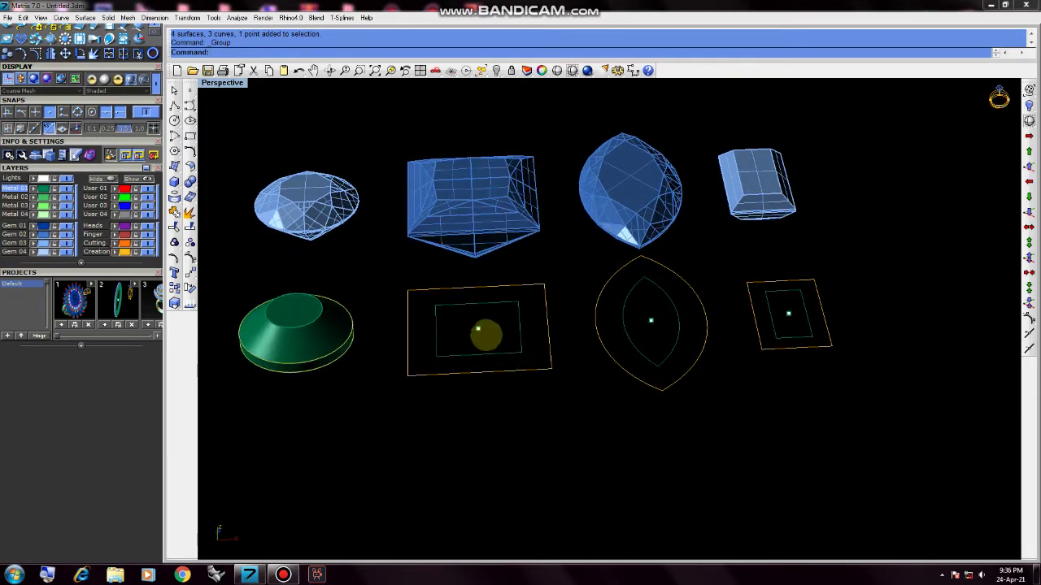
click(478, 328)
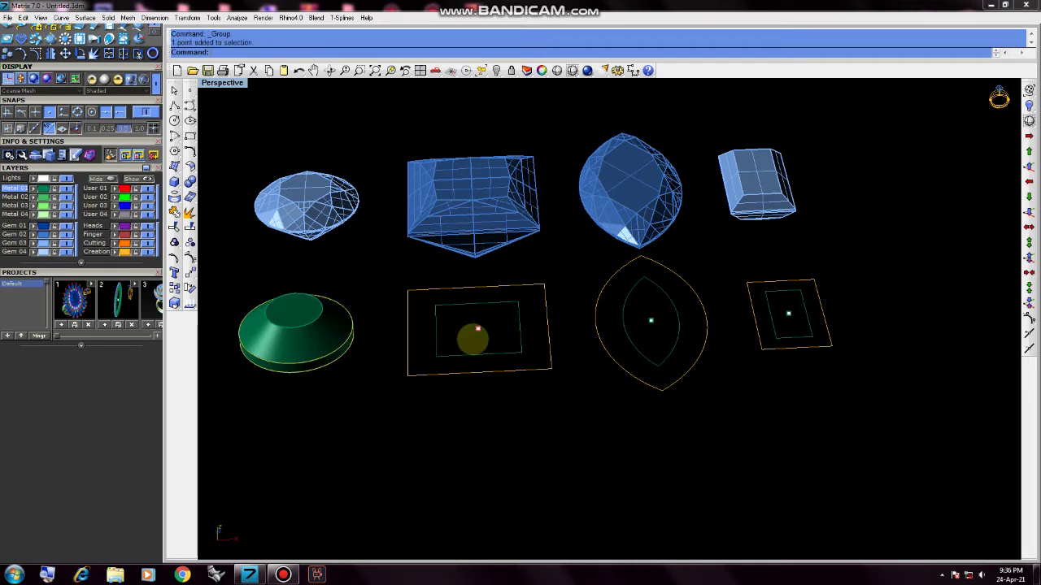
- Duplicate the square outline's centre point and move the copy to 0,0,-1 beneath it
click(491, 406)
click(478, 328)
click(500, 348)
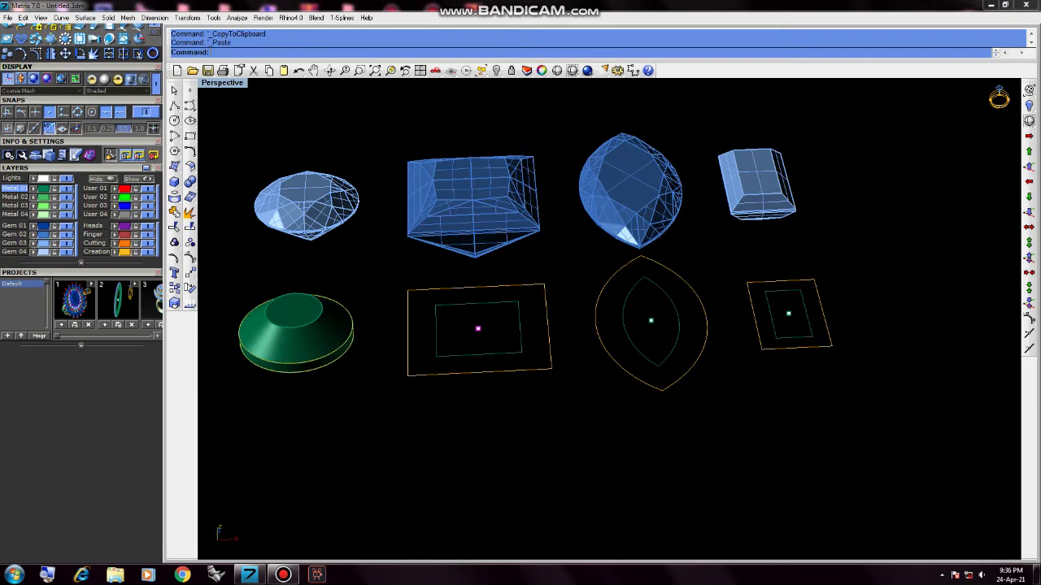
key(Down)
key(Down)
click(1028, 211)
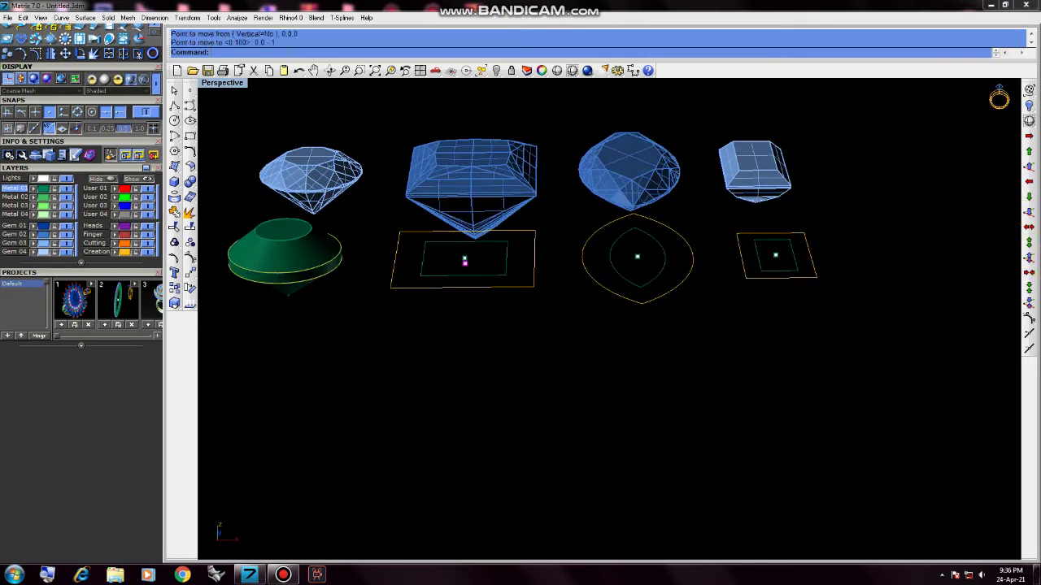
mouse_move(622, 434)
right_down()
mouse_move(527, 377)
mouse_move(541, 418)
right_up()
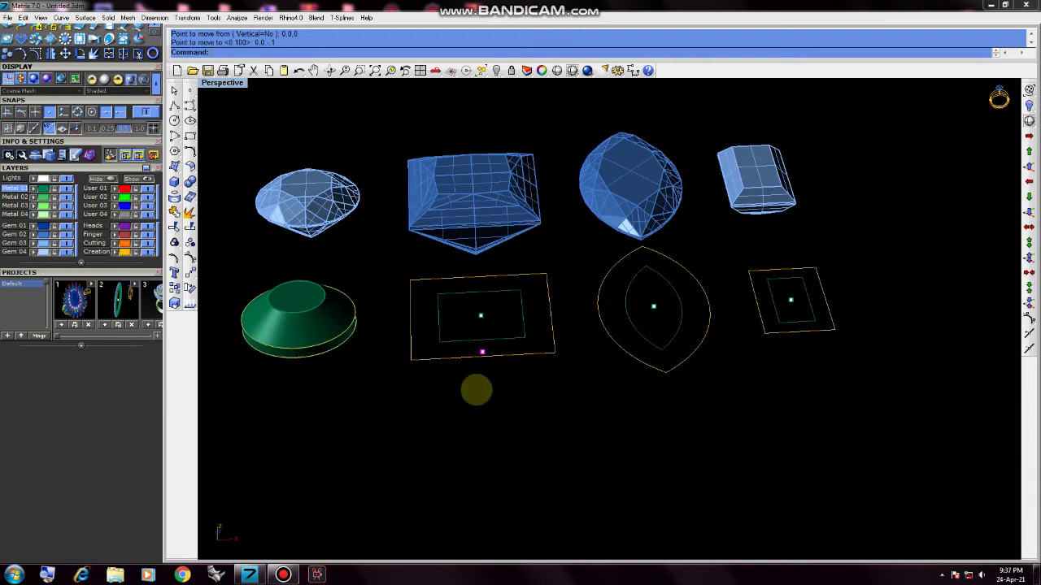
right_drag(477, 391, 372, 177)
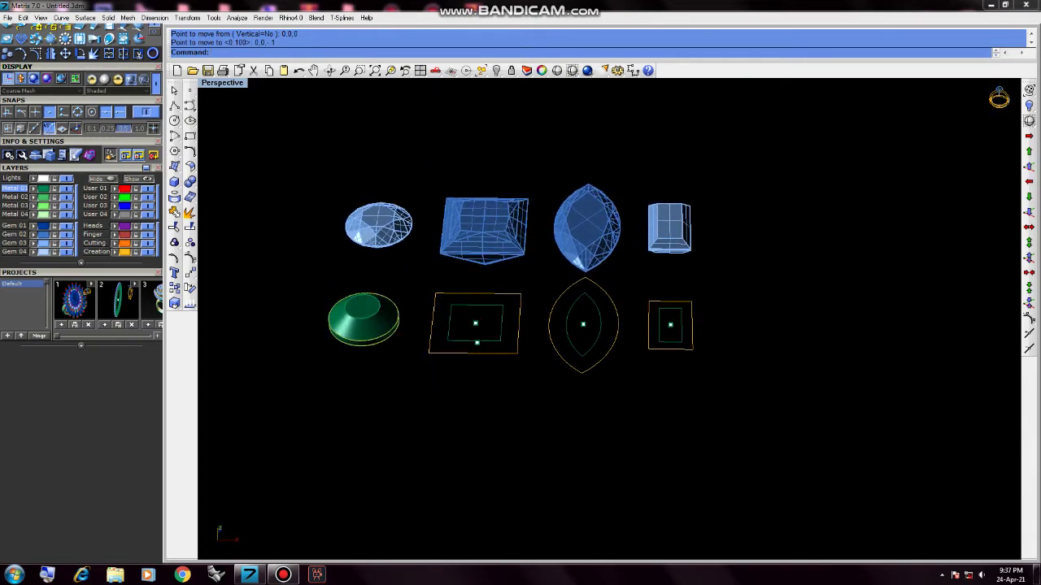
click(459, 320)
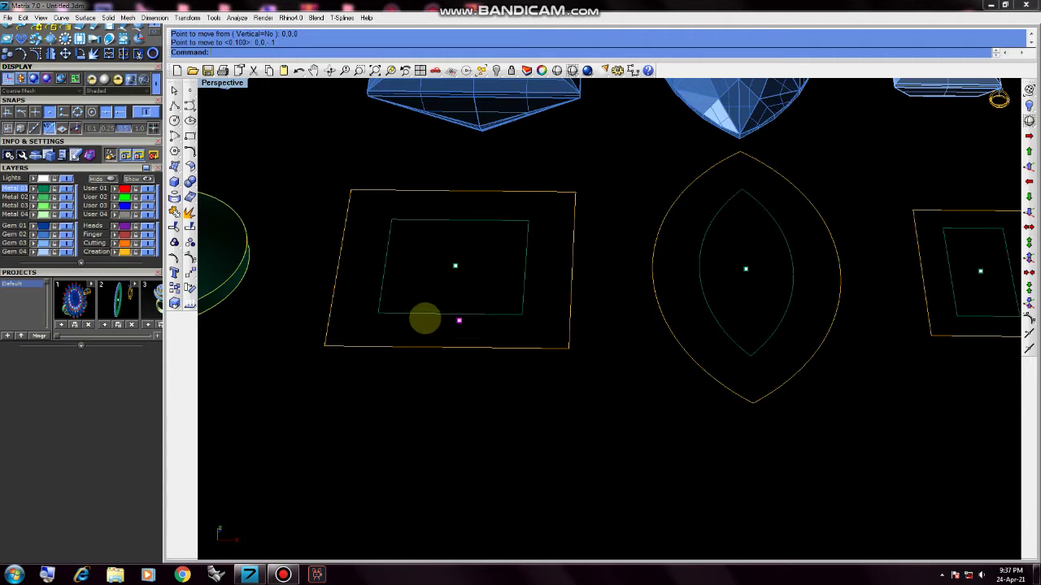
- Draw a polyline from the lowered point to the square outline's corner
click(174, 105)
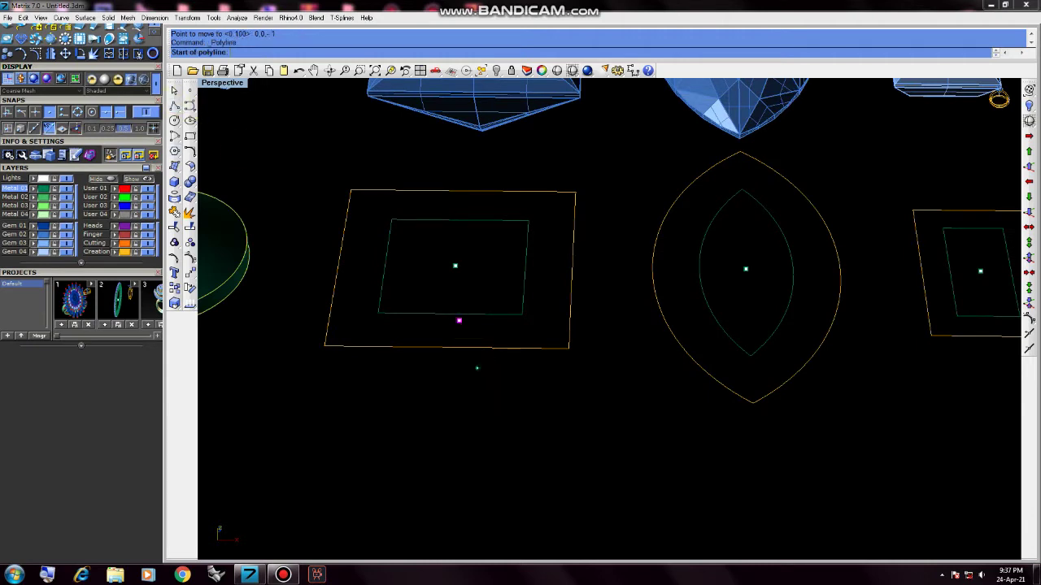
click(458, 321)
click(325, 345)
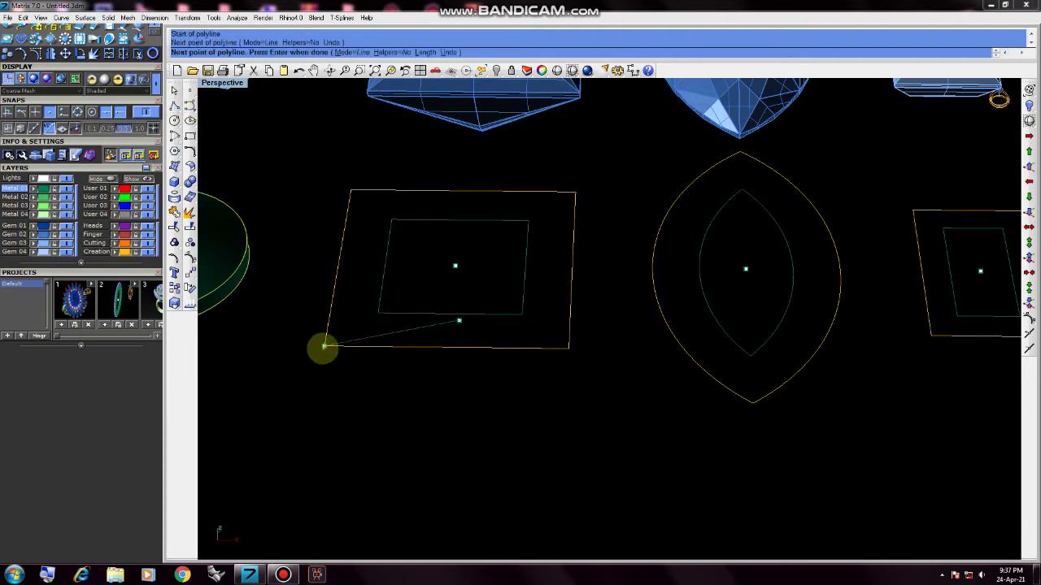
key(Return)
right_drag(534, 382, 534, 349)
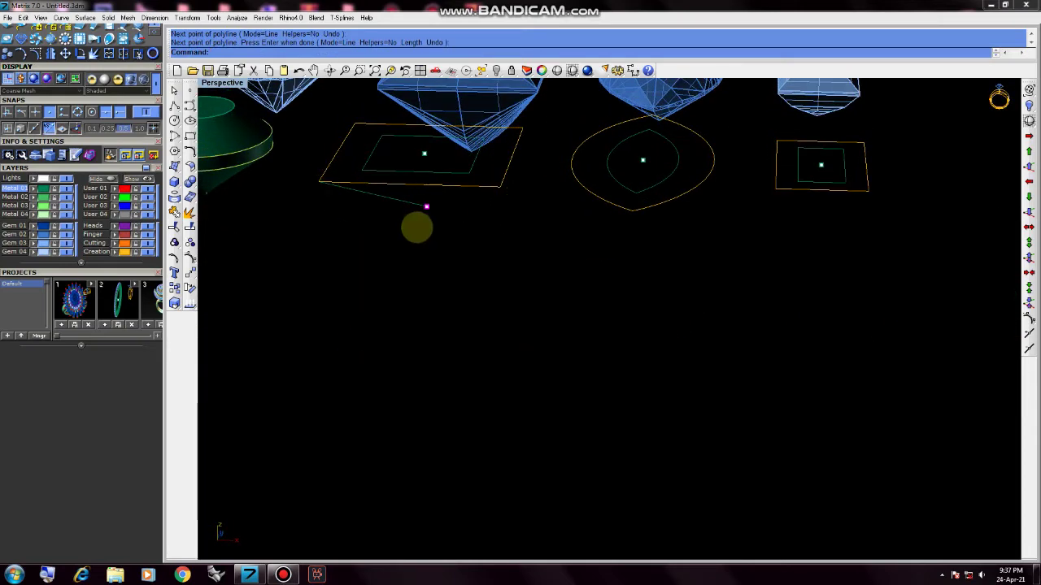
- Draw a second straight line from the lowered point to the square outline
key(Return)
click(426, 206)
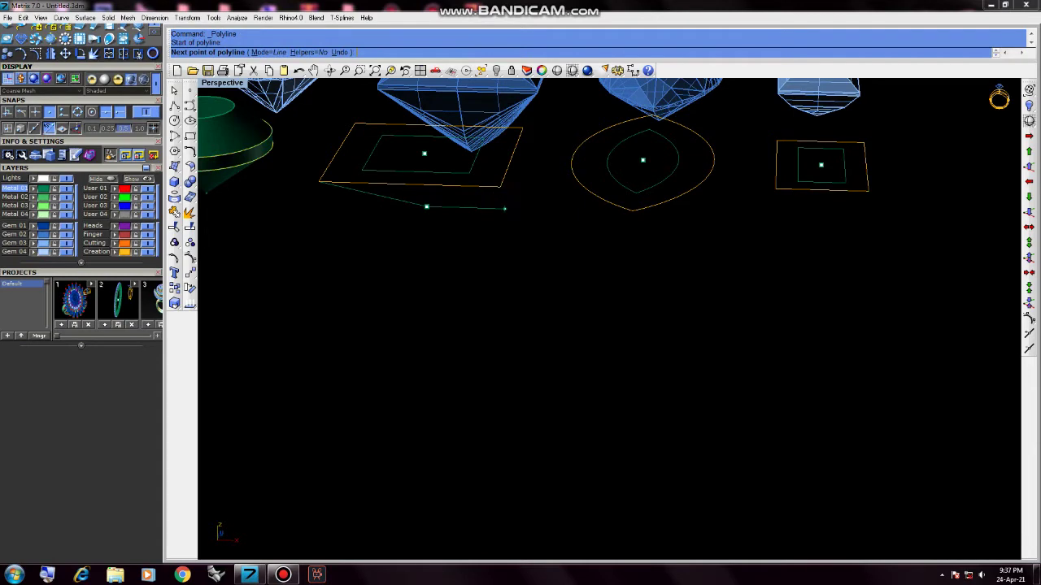
click(504, 190)
key(Return)
scroll(509, 247, down, 2)
scroll(533, 300, down, 2)
- Select the two lines and run Loft (ft) to bring up Loft Options
right_drag(533, 300, 464, 181)
scroll(460, 203, up, 2)
scroll(464, 181, up, 3)
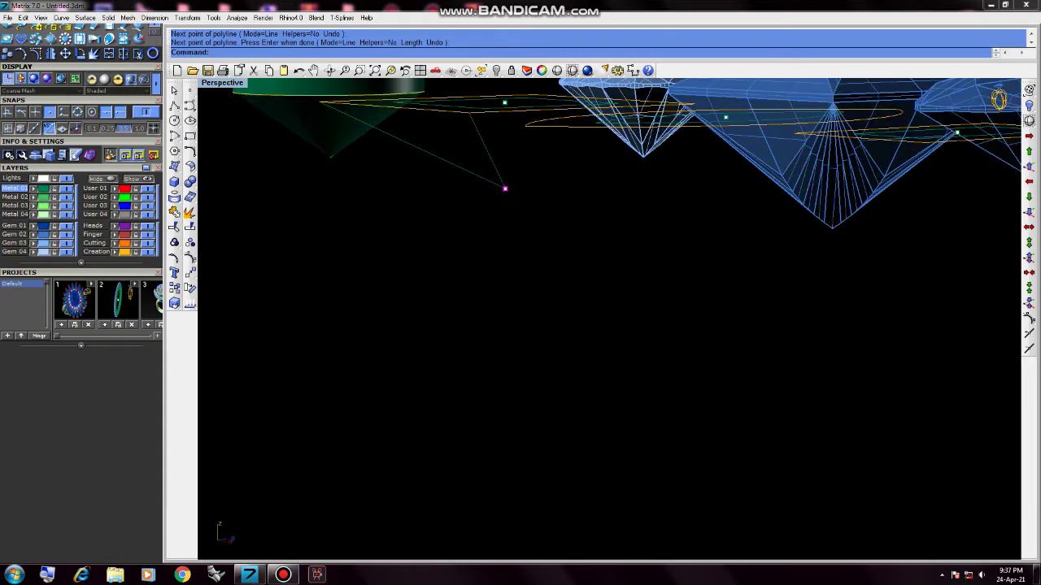
scroll(476, 199, down, 2)
right_drag(477, 204, 460, 205)
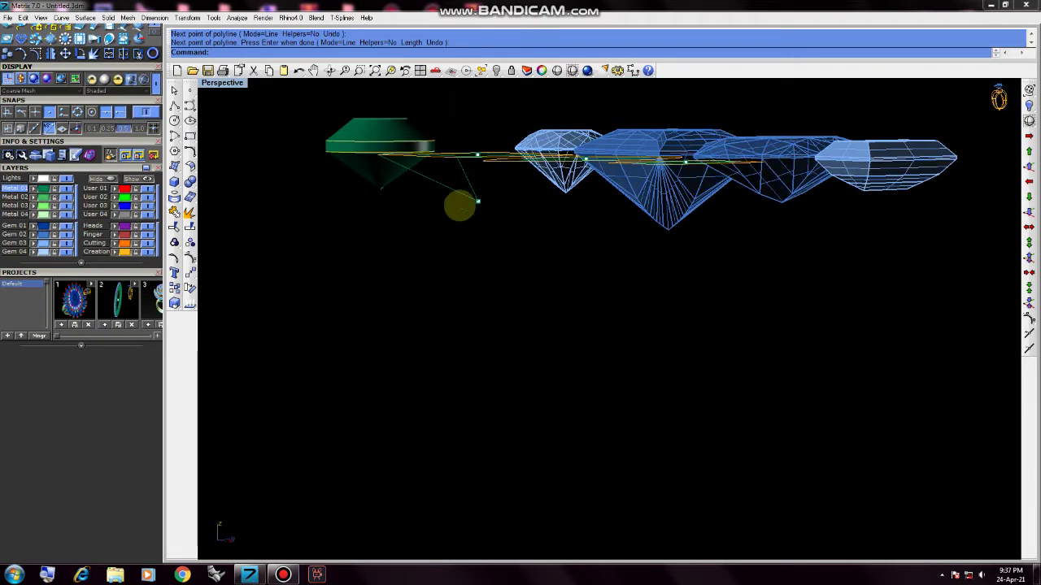
scroll(478, 185, up, 2)
right_click(455, 173)
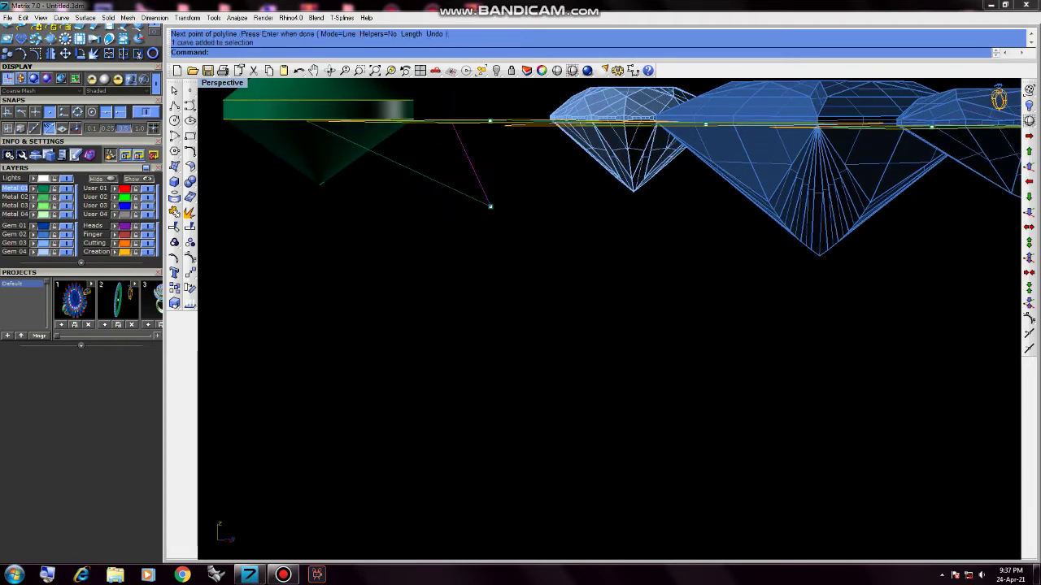
mouse_move(420, 214)
right_down()
mouse_move(398, 213)
mouse_move(443, 220)
right_up()
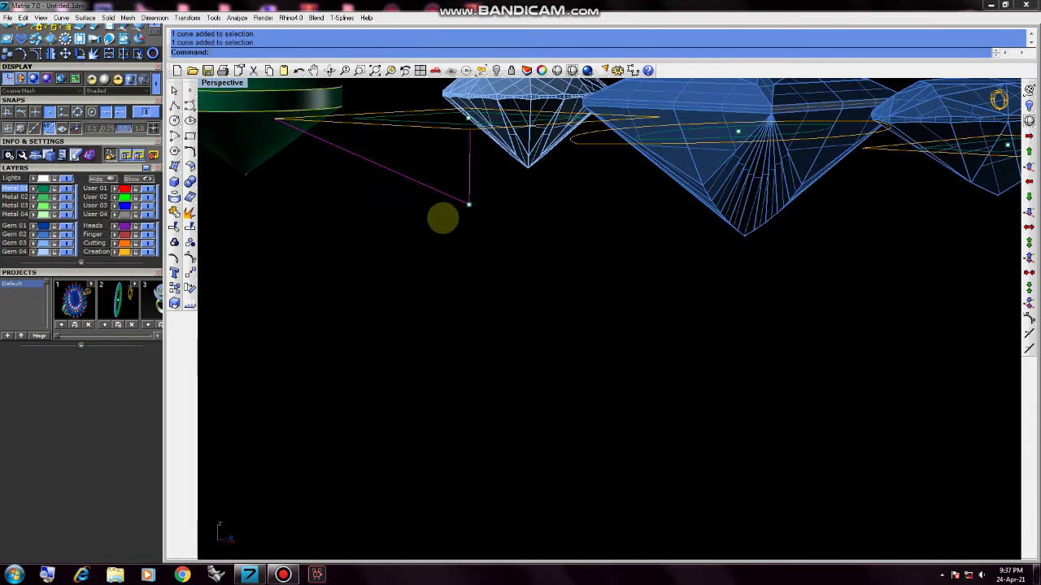
text(ft)
key(Return)
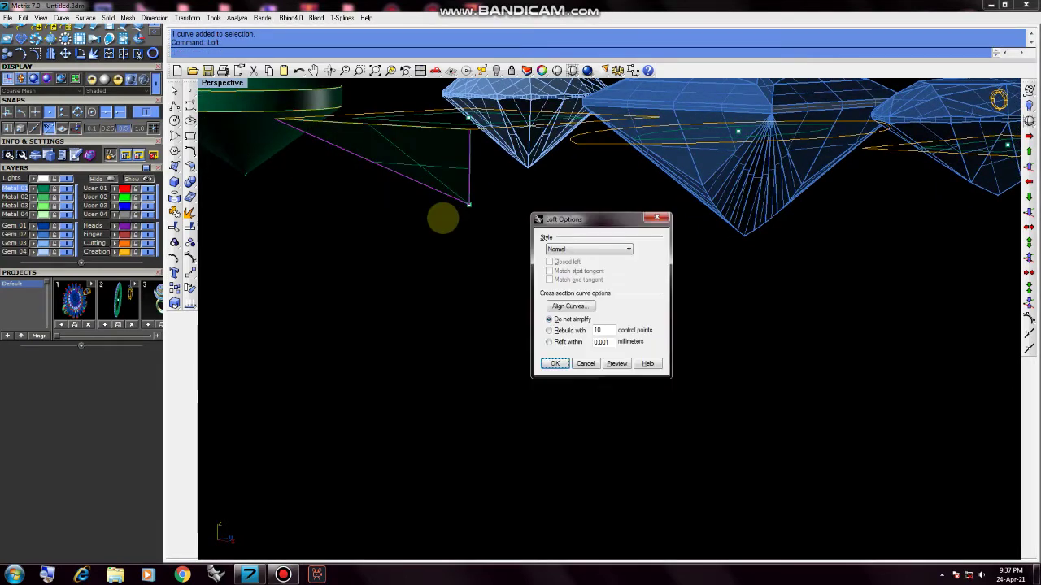
- Accept Loft Options to create the triangular surface under the square gem
click(554, 364)
right_drag(444, 337, 449, 224)
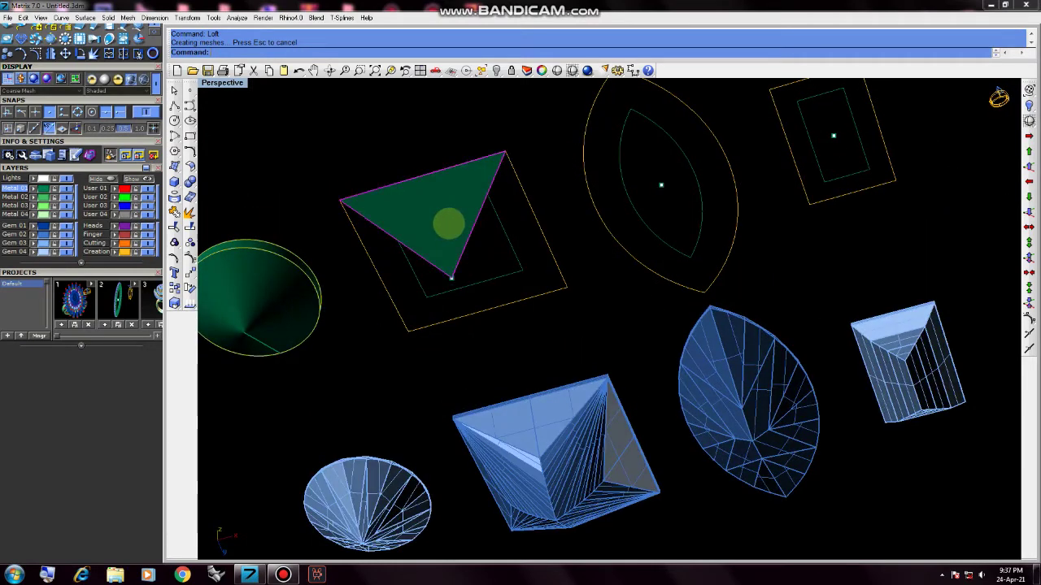
right_drag(449, 224, 460, 377)
scroll(460, 376, up, 3)
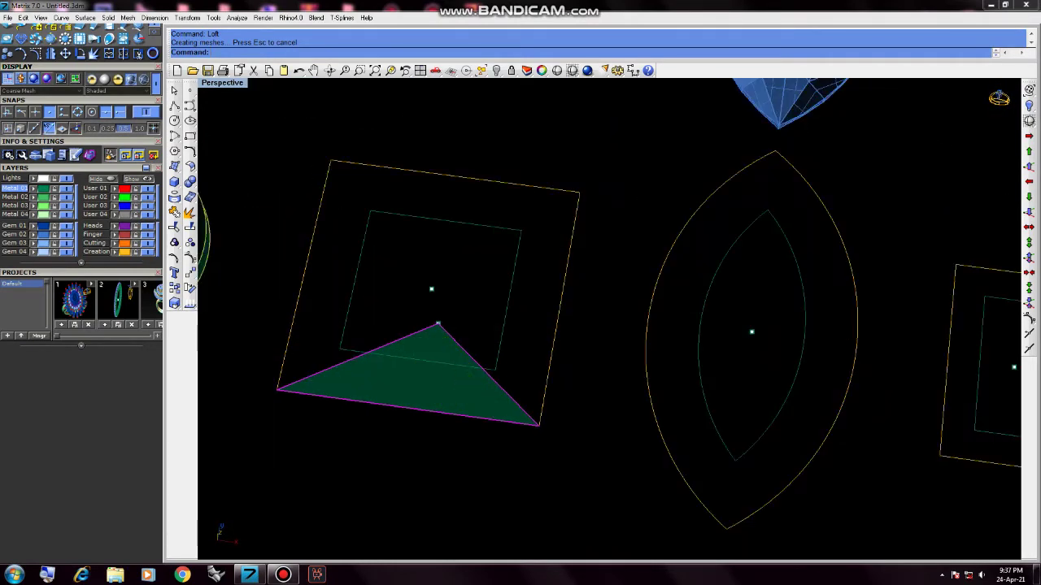
click(478, 304)
- Polar-array the triangle into 4 copies around the square's centre point
click(190, 273)
click(207, 317)
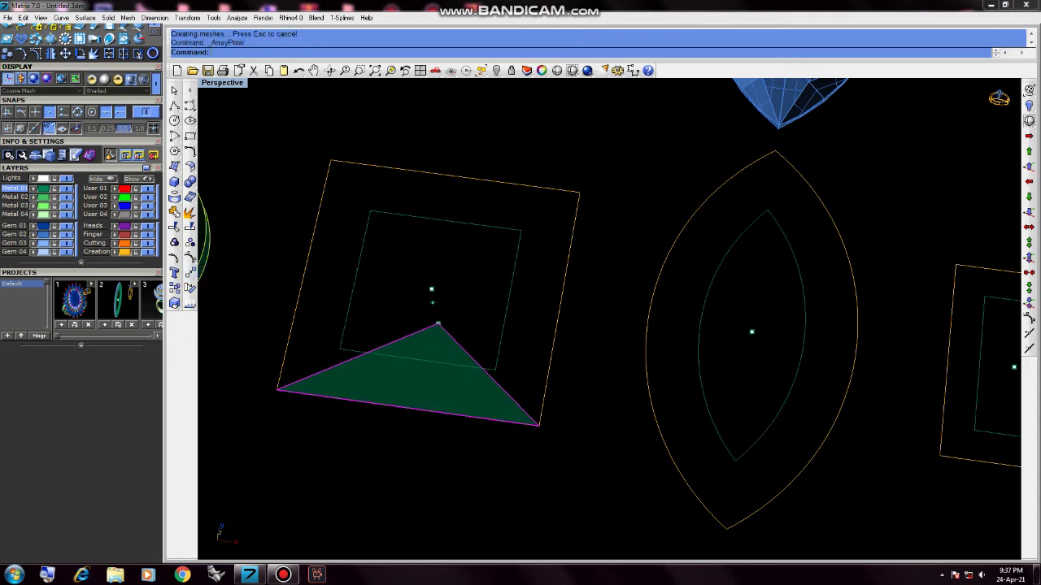
click(432, 289)
key(Return)
key(Return)
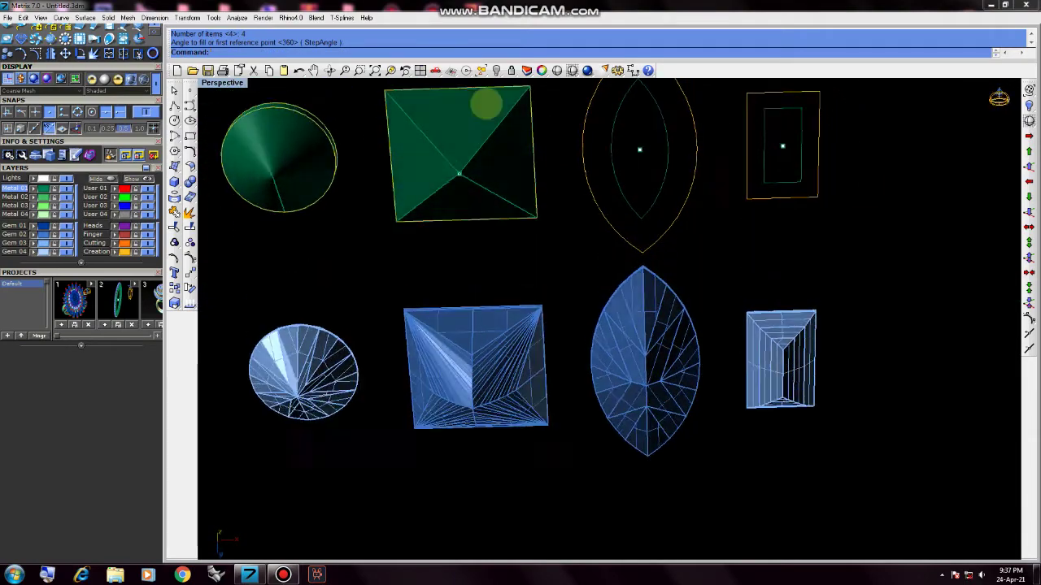
- Copy and paste the square seat's outline, then select the pasted copy
right_drag(479, 388, 599, 497)
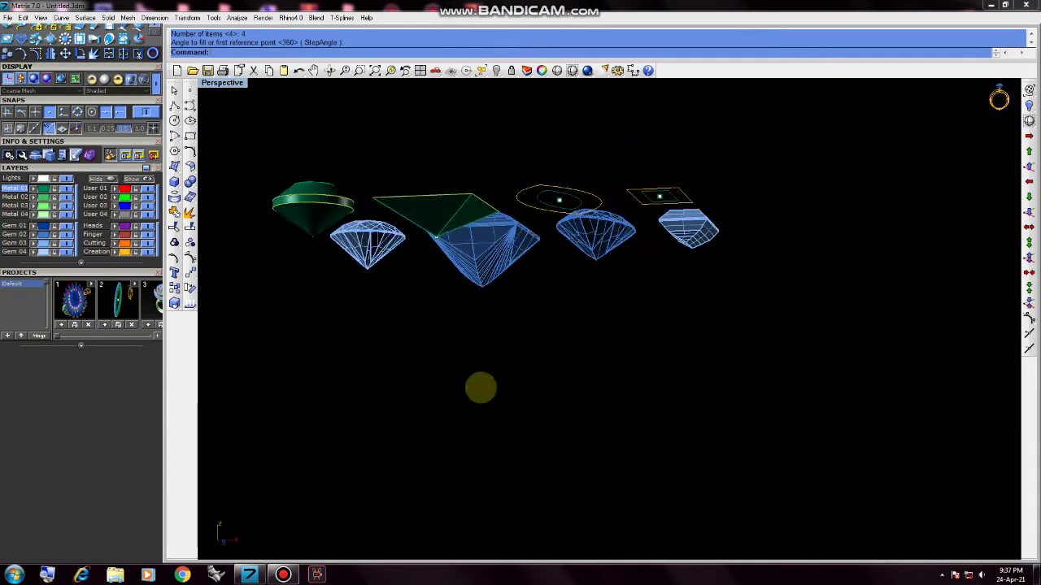
scroll(407, 384, up, 3)
click(406, 377)
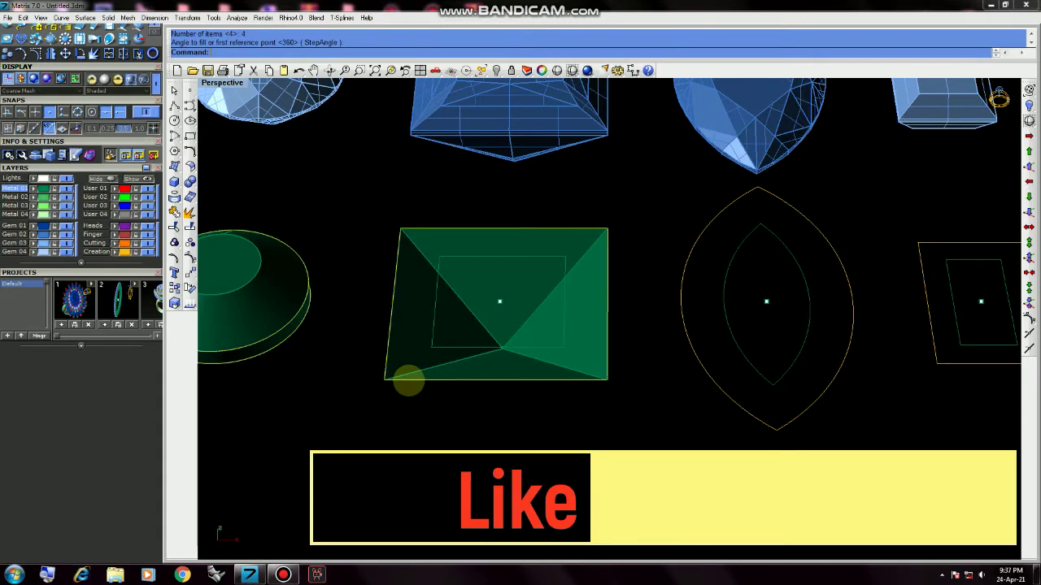
click(379, 323)
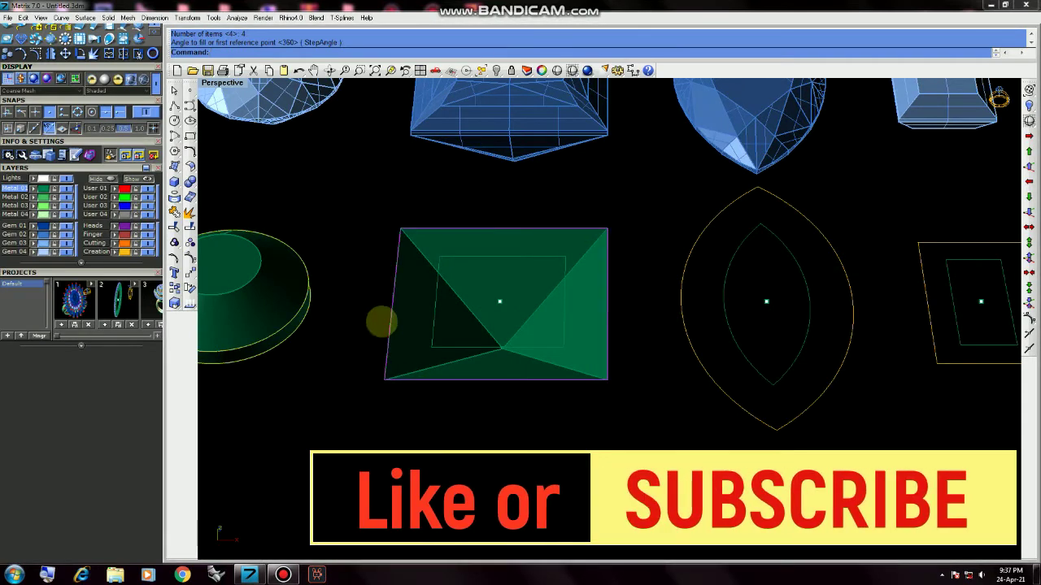
key(ctrl+c)
key(ctrl+v)
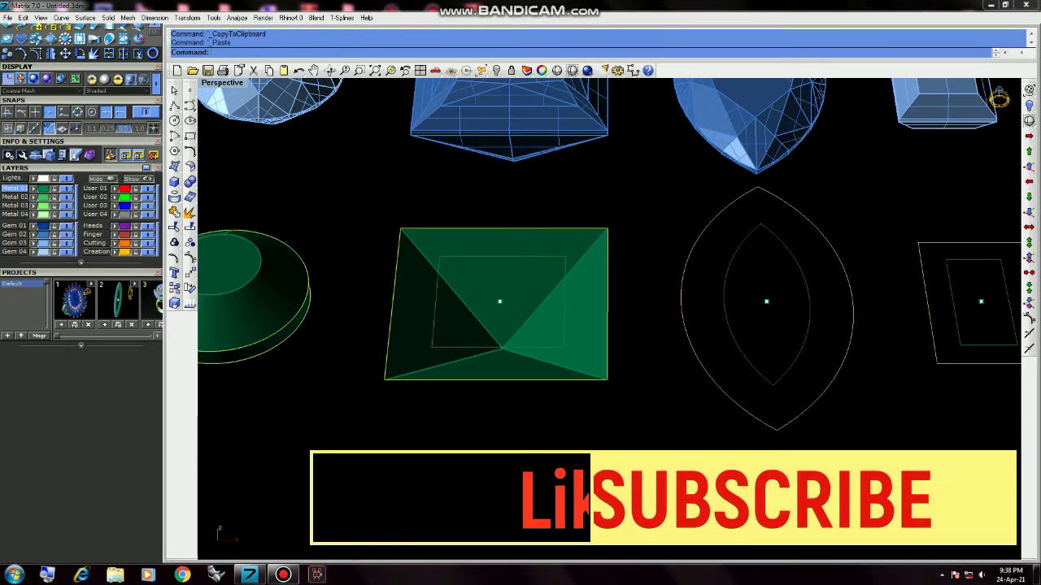
click(407, 384)
click(504, 426)
scroll(504, 425, down, 3)
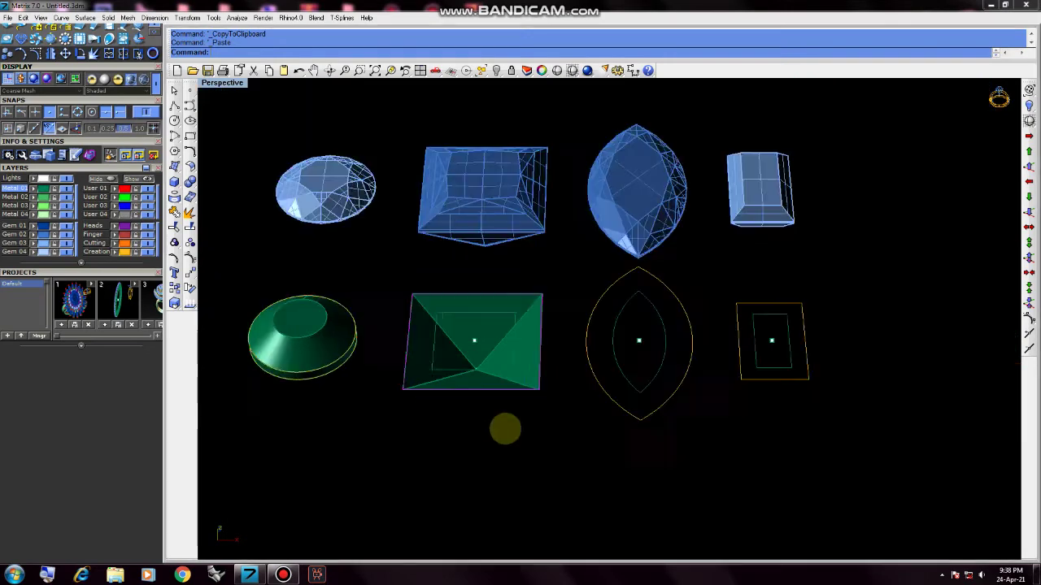
- Move the pasted square outline up by 0,0,1
scroll(505, 428, down, 2)
click(1029, 166)
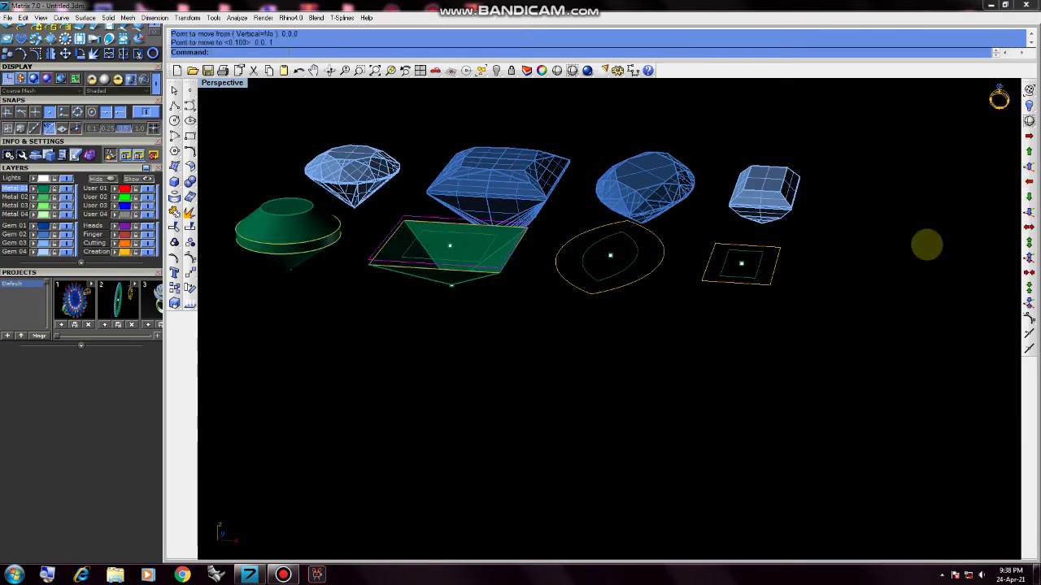
scroll(420, 283, down, 3)
scroll(475, 313, up, 5)
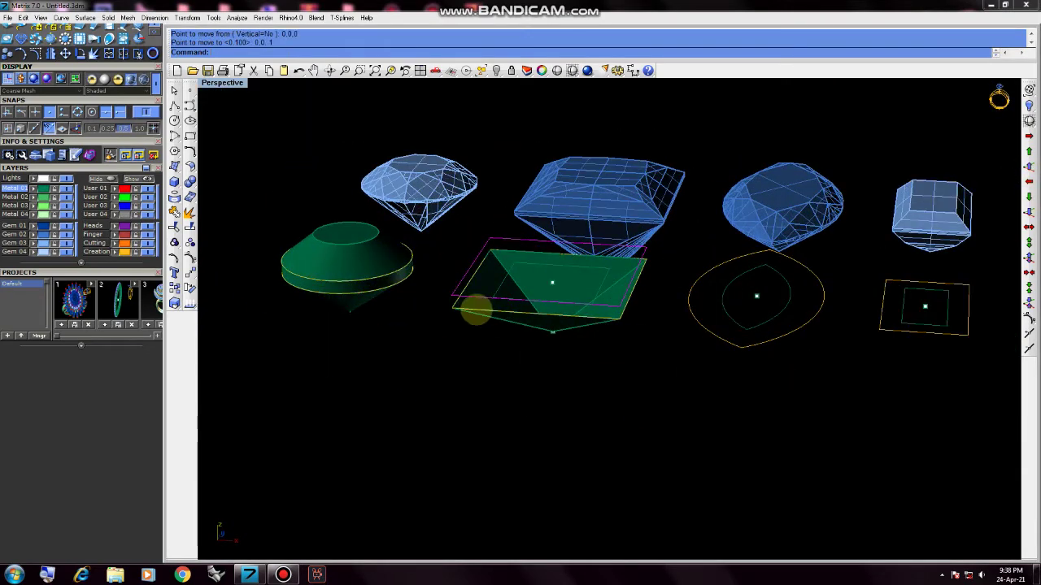
- Loft the lower and raised square outlines into a thin square wall
click(488, 318)
click(506, 335)
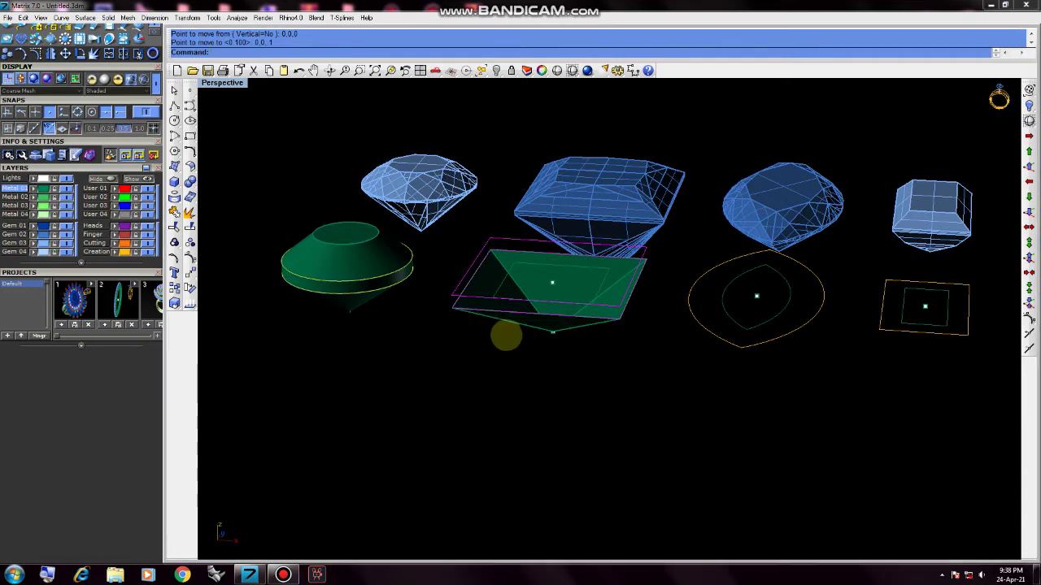
text(ft)
key(Return)
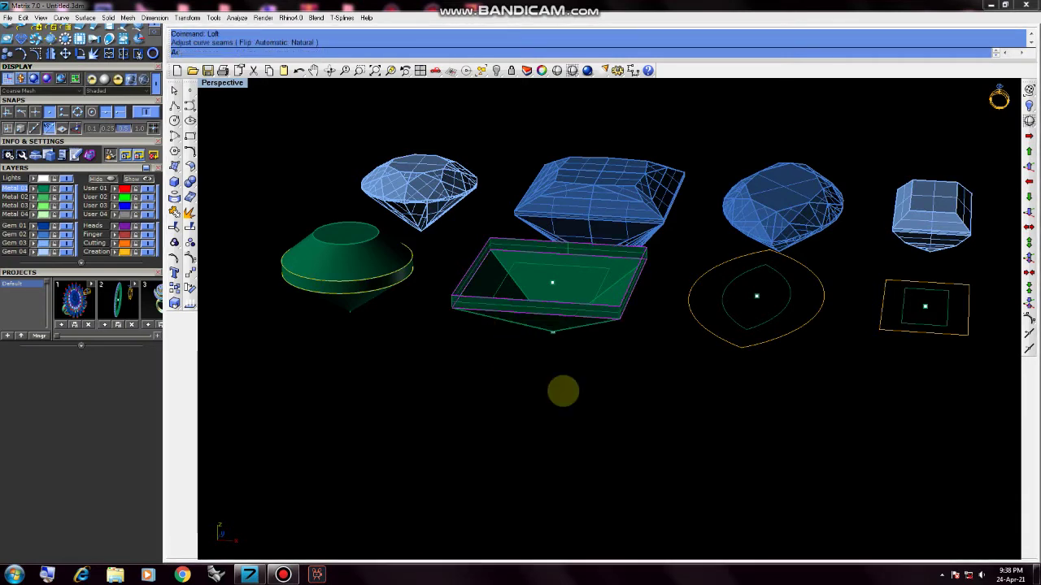
key(Return)
click(553, 364)
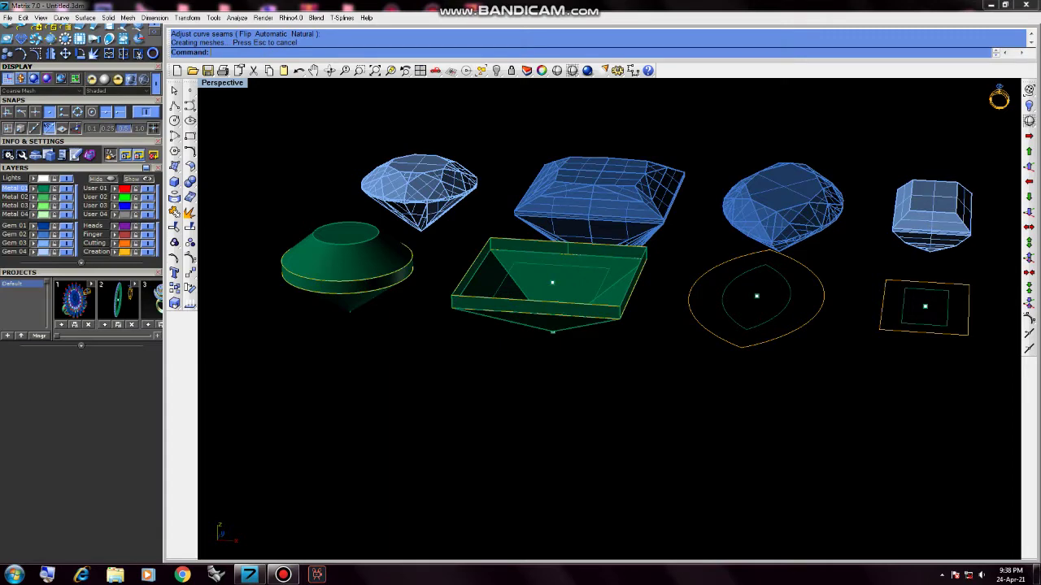
right_drag(569, 325, 569, 382)
scroll(551, 334, up, 3)
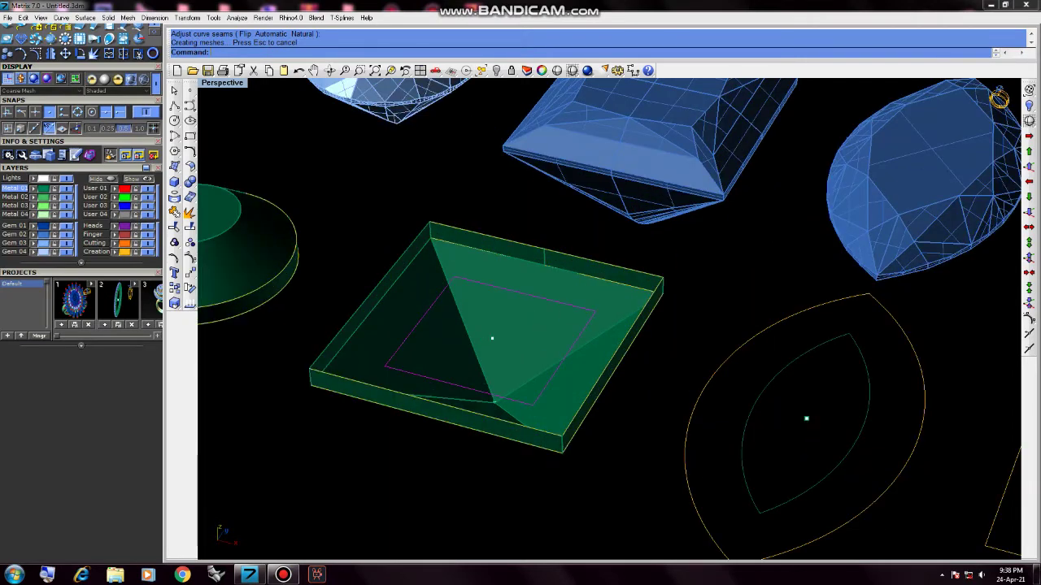
right_drag(529, 390, 529, 344)
scroll(529, 344, down, 3)
- Raise the copied square outline by 0,0,1 above the wall
click(1028, 166)
right_drag(745, 345, 580, 190)
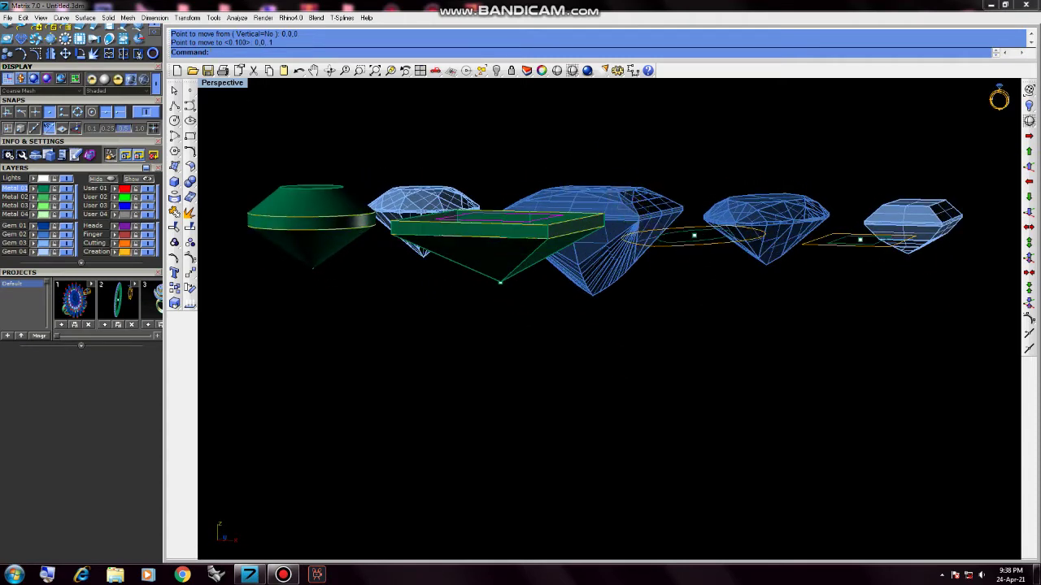
right_drag(622, 215, 615, 228)
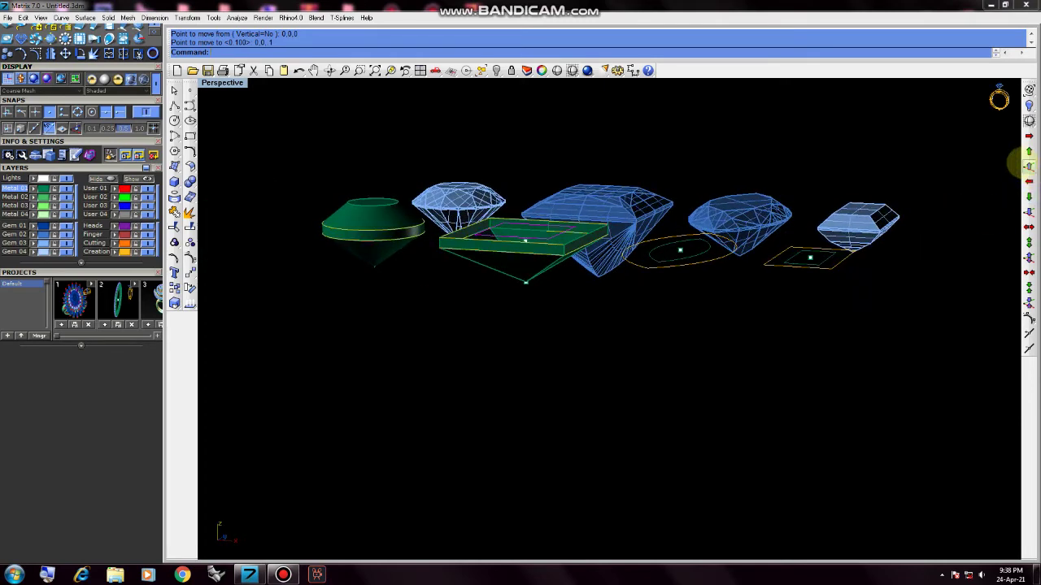
mouse_move(766, 352)
right_down()
mouse_move(692, 318)
mouse_move(682, 358)
mouse_move(684, 315)
mouse_move(569, 265)
right_up()
scroll(566, 260, up, 3)
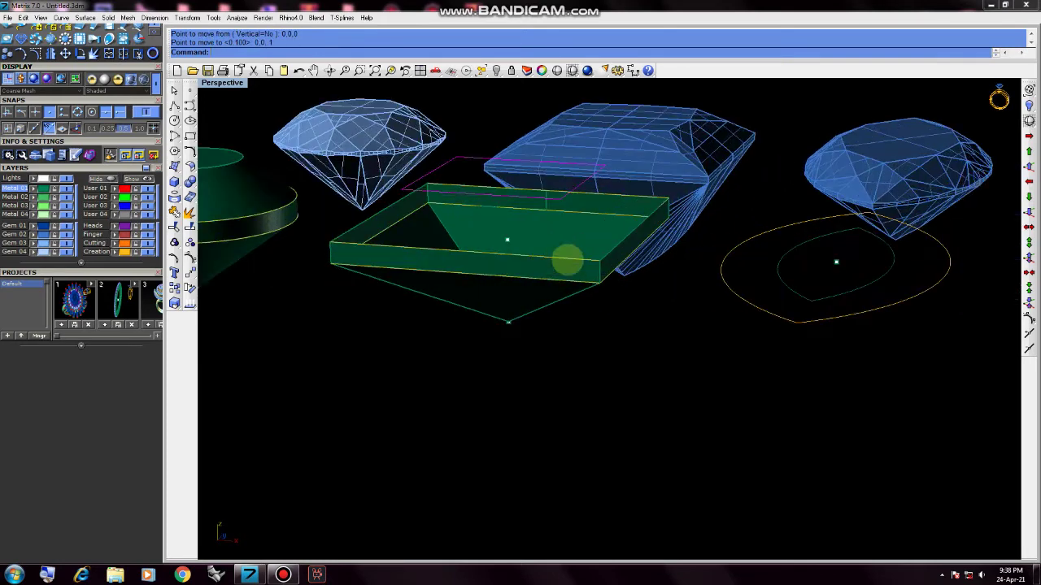
- Loft the wall rim up to the raised square, forming the tapered top, then select the top rim
right_click(567, 260)
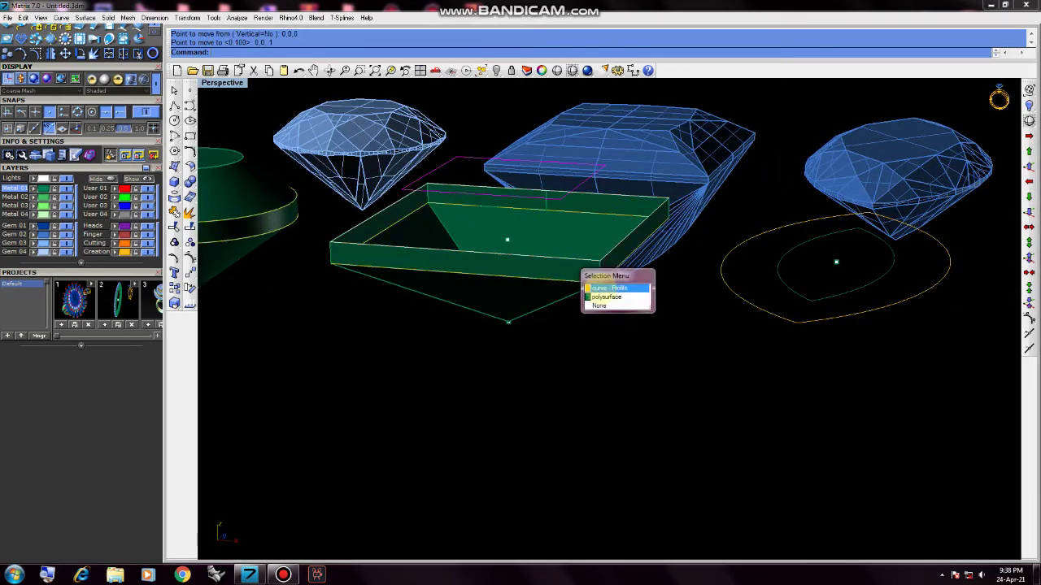
right_drag(618, 300, 628, 358)
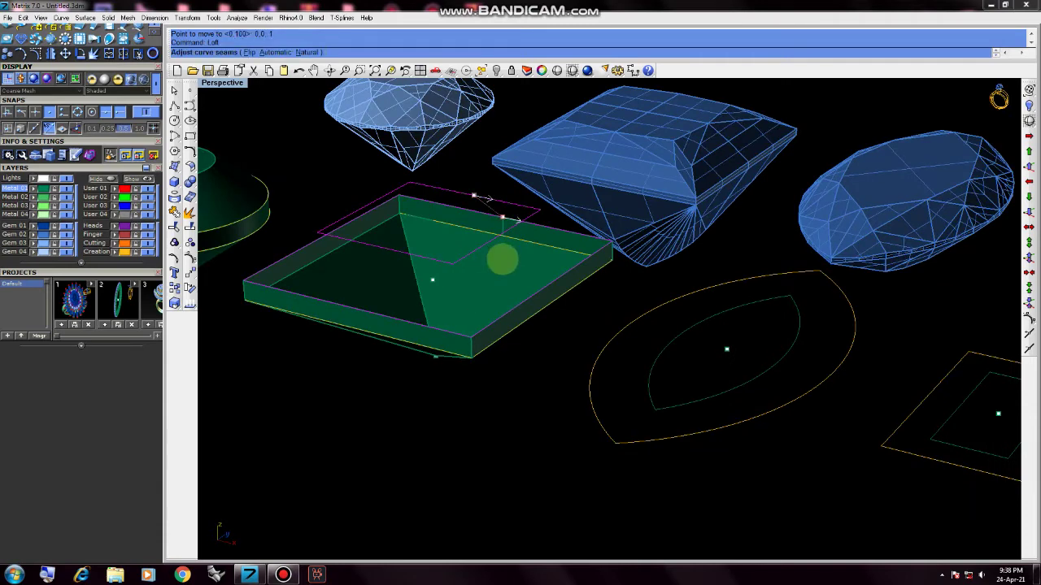
key(Return)
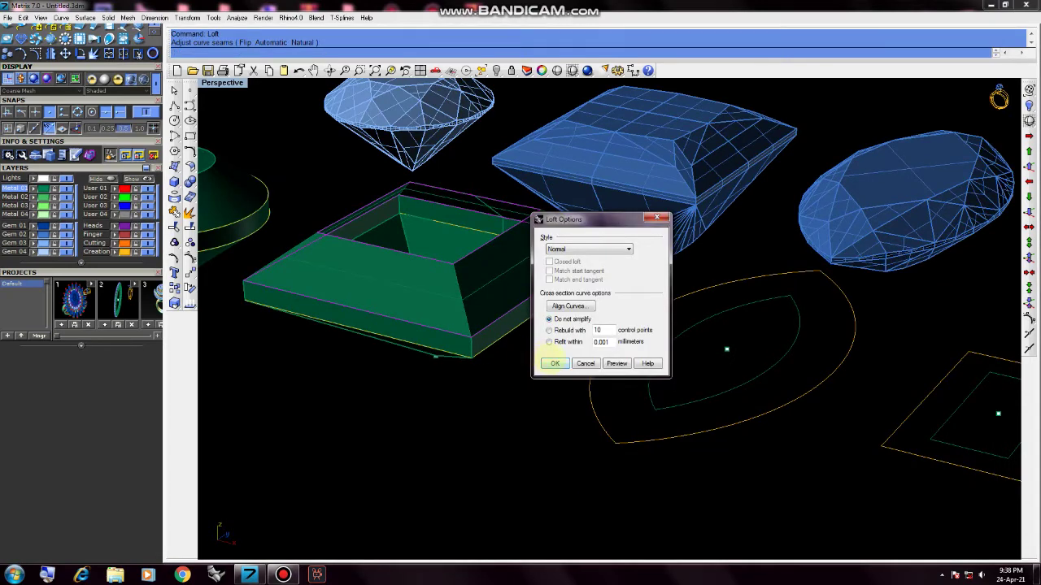
click(553, 362)
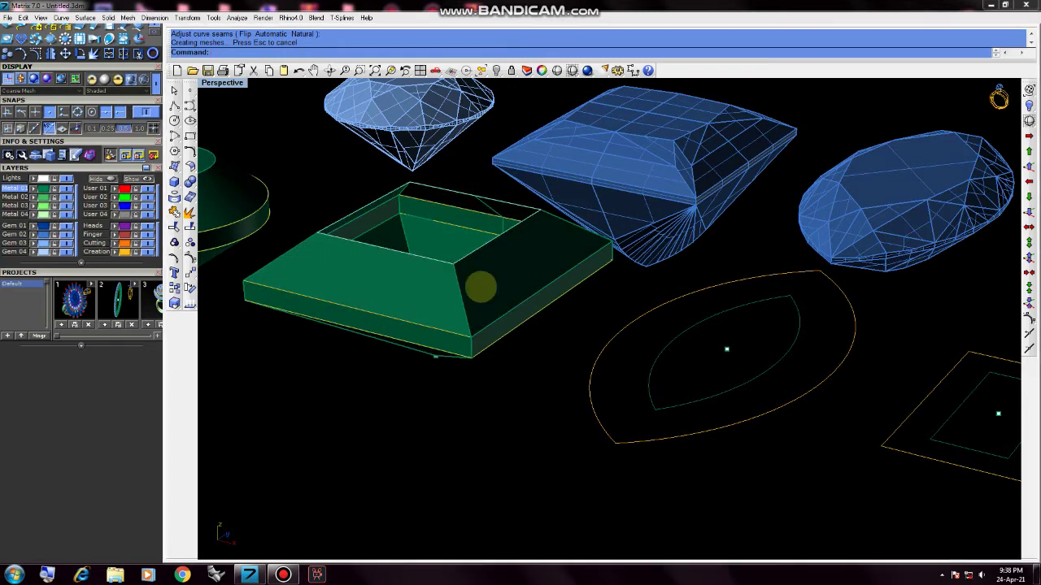
click(478, 285)
click(498, 296)
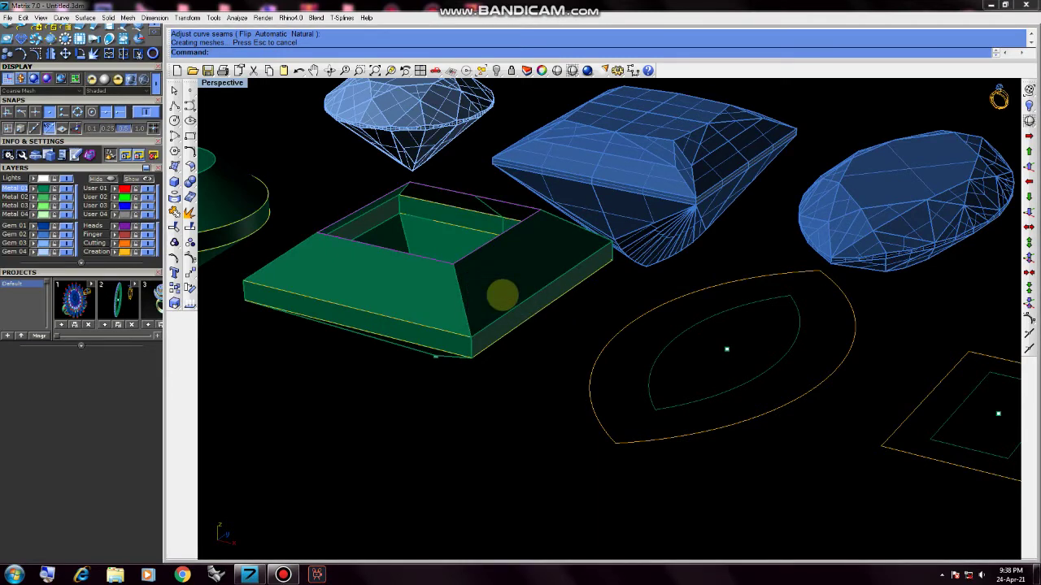
- Cap the square seat's top rim with a Patch surface
text(PackTextures)
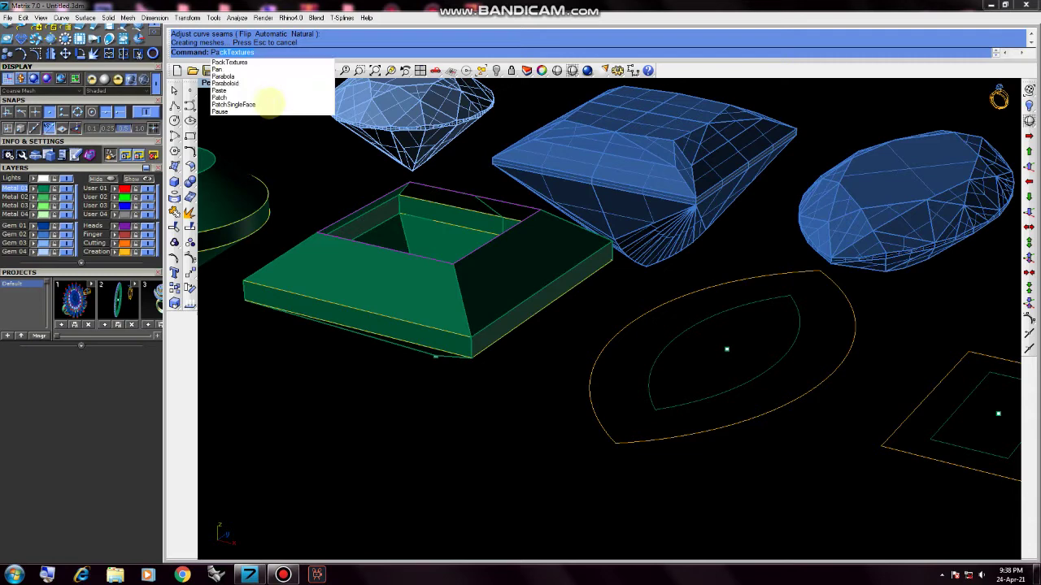
click(244, 97)
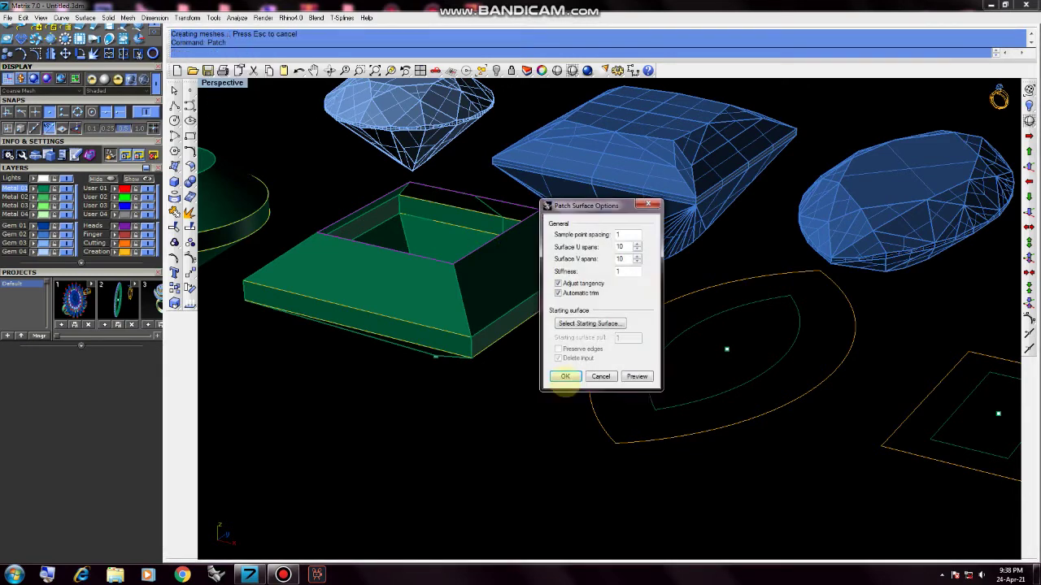
click(565, 376)
scroll(493, 295, down, 3)
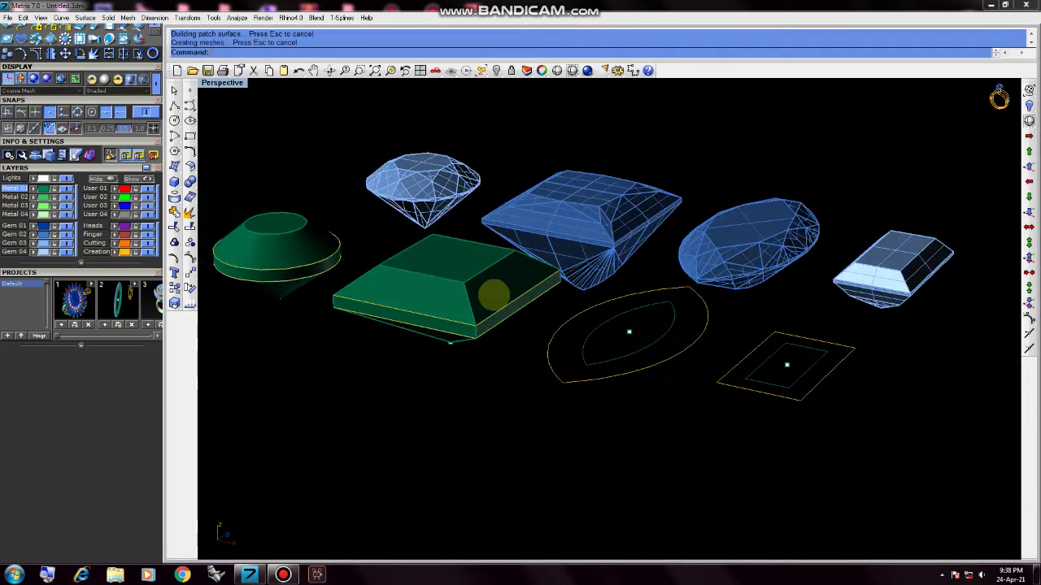
mouse_move(492, 295)
right_down()
mouse_move(488, 260)
mouse_move(429, 329)
right_up()
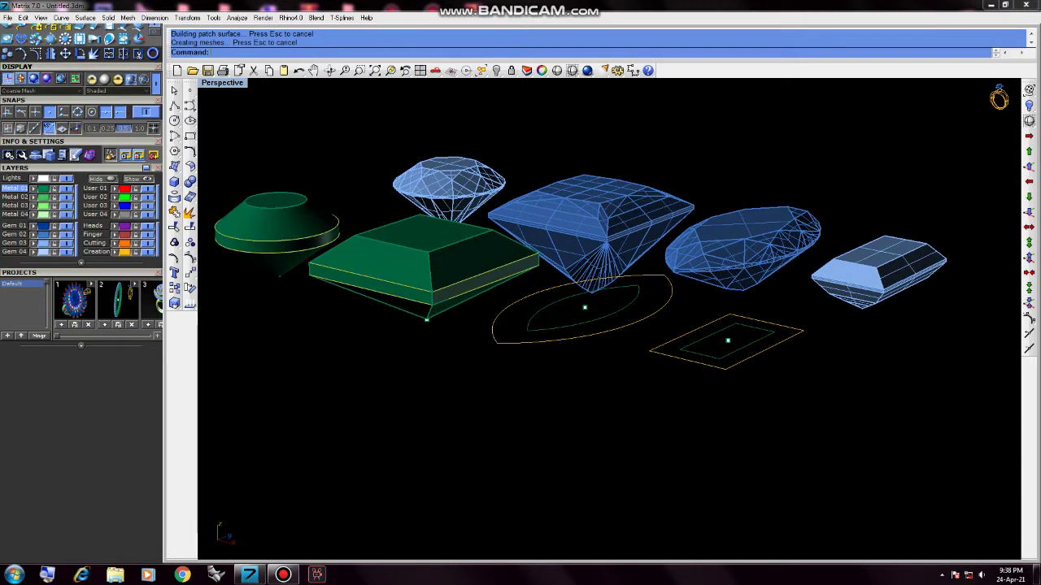
- Delete the stray base point and group the square seat's parts with Ctrl+G
click(427, 319)
key(Delete)
right_drag(439, 334, 506, 386)
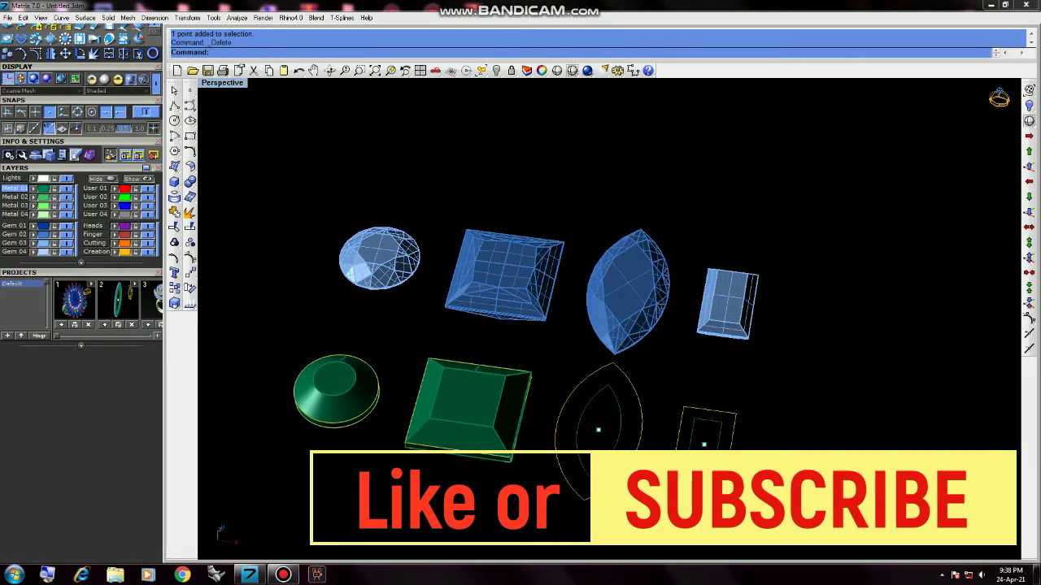
drag(537, 449, 439, 342)
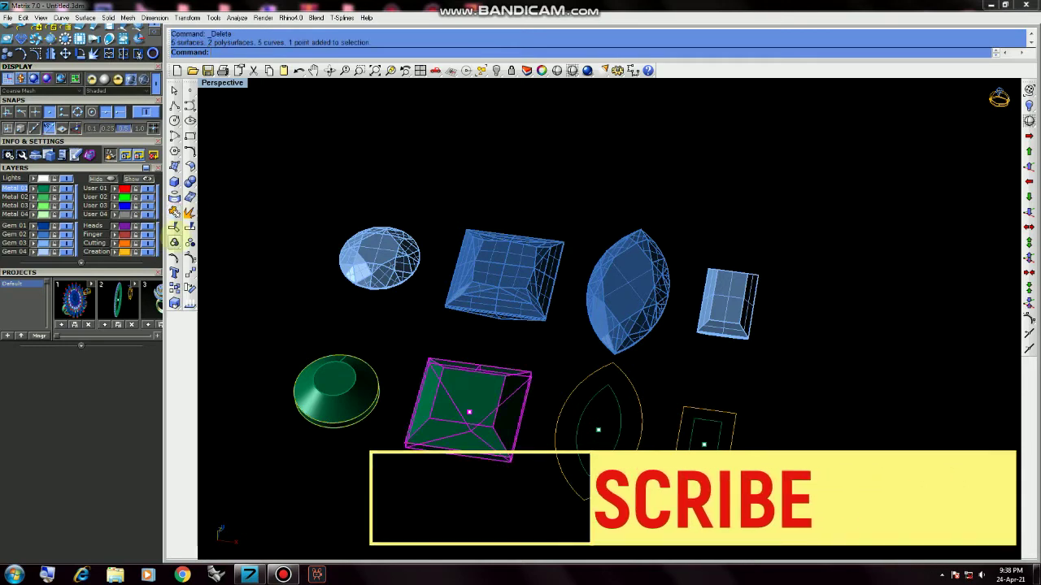
key(ctrl+g)
- Copy and paste the centre point inside the marquise outline
scroll(305, 366, down, 3)
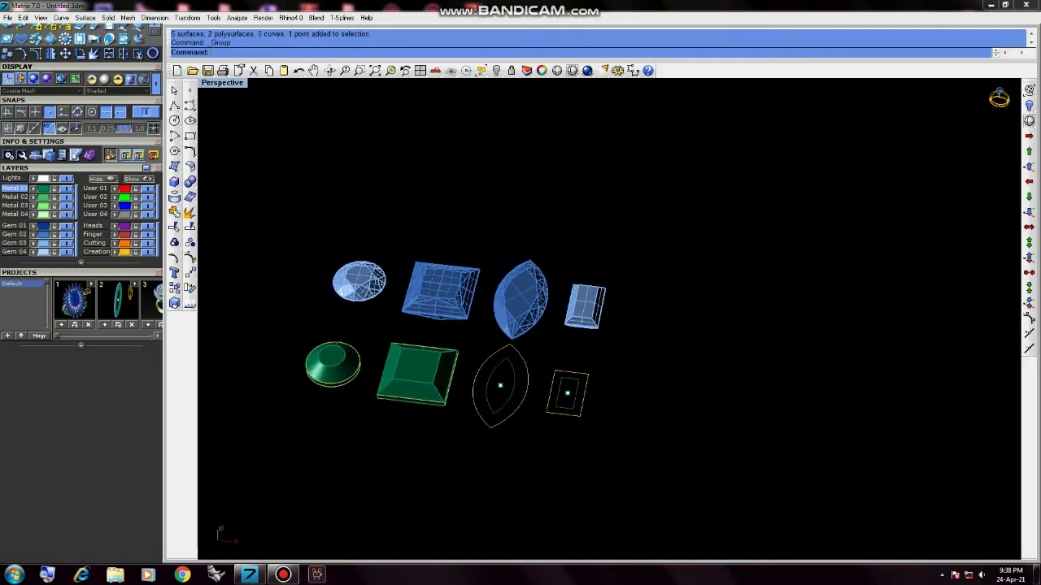
scroll(541, 301, up, 2)
click(549, 299)
click(558, 383)
scroll(560, 425, down, 3)
right_drag(561, 426, 558, 383)
scroll(558, 352, up, 5)
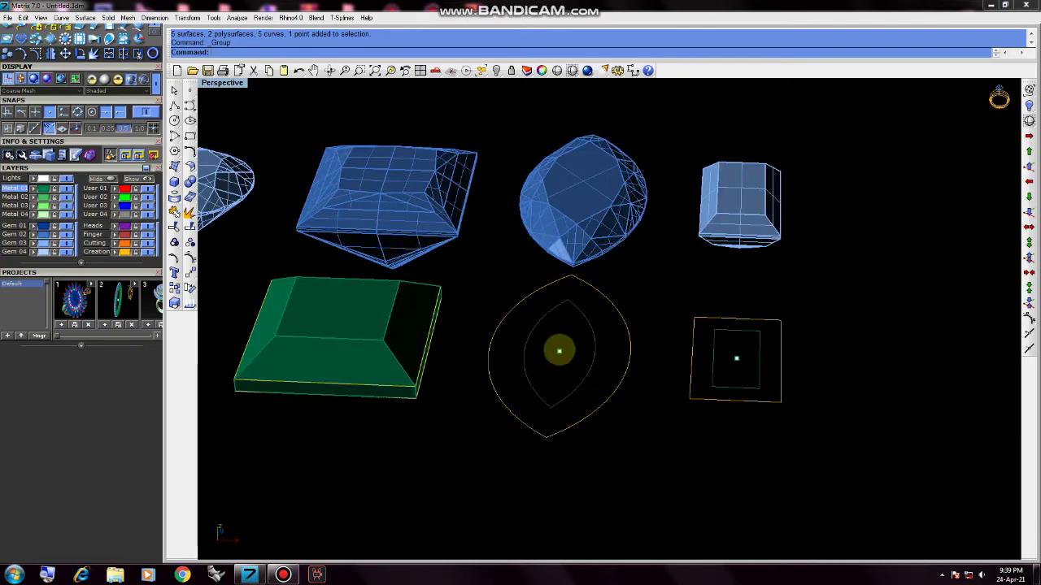
drag(555, 368, 555, 370)
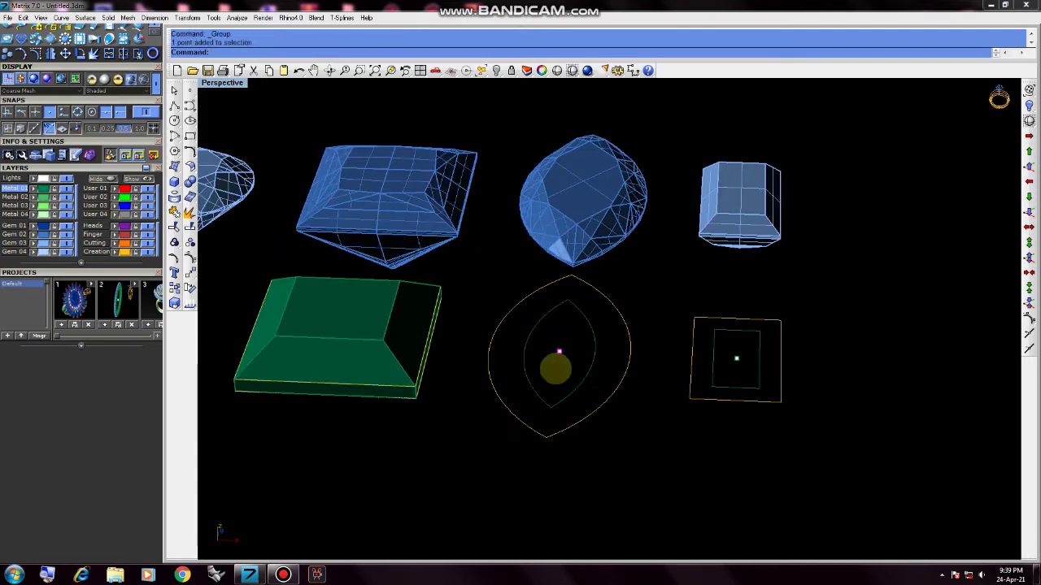
key(ctrl+c)
key(ctrl+v)
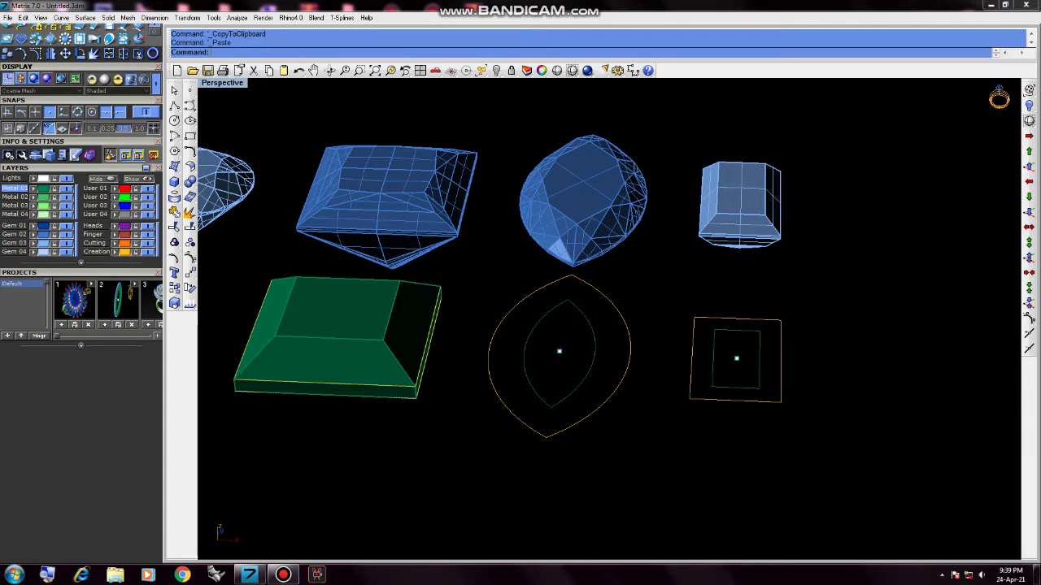
- Move the pasted marquise centre point one unit, then loft the marquise curves to it
click(560, 352)
click(840, 344)
click(1029, 212)
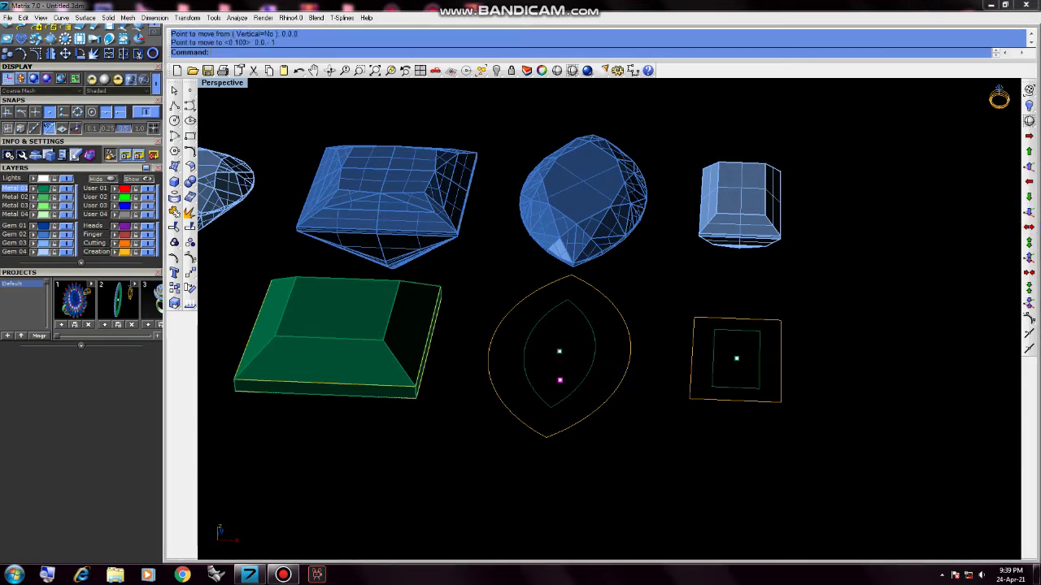
right_drag(659, 486, 659, 406)
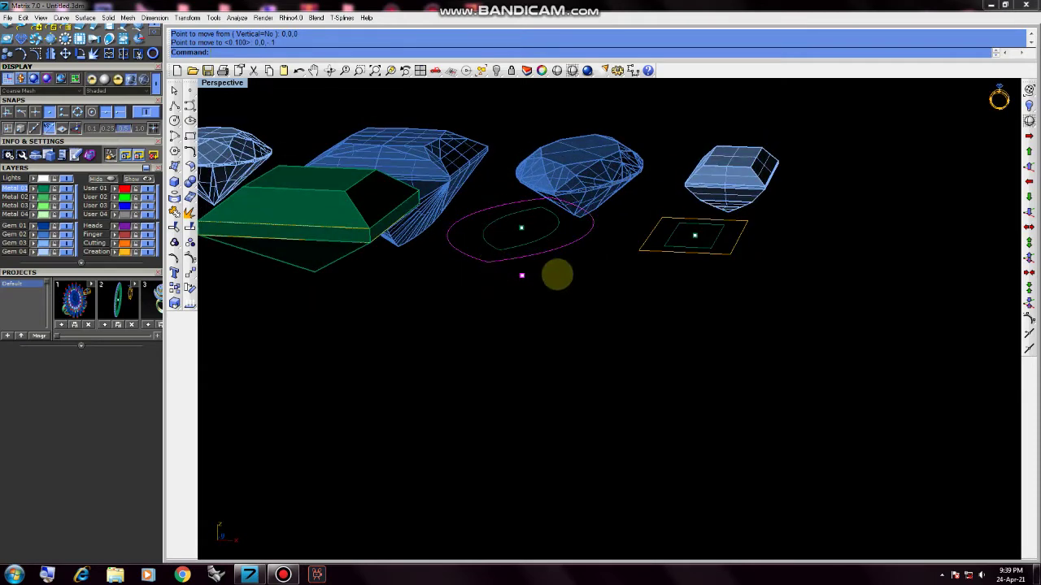
right_click(557, 274)
text(ft)
key(Return)
key(Return)
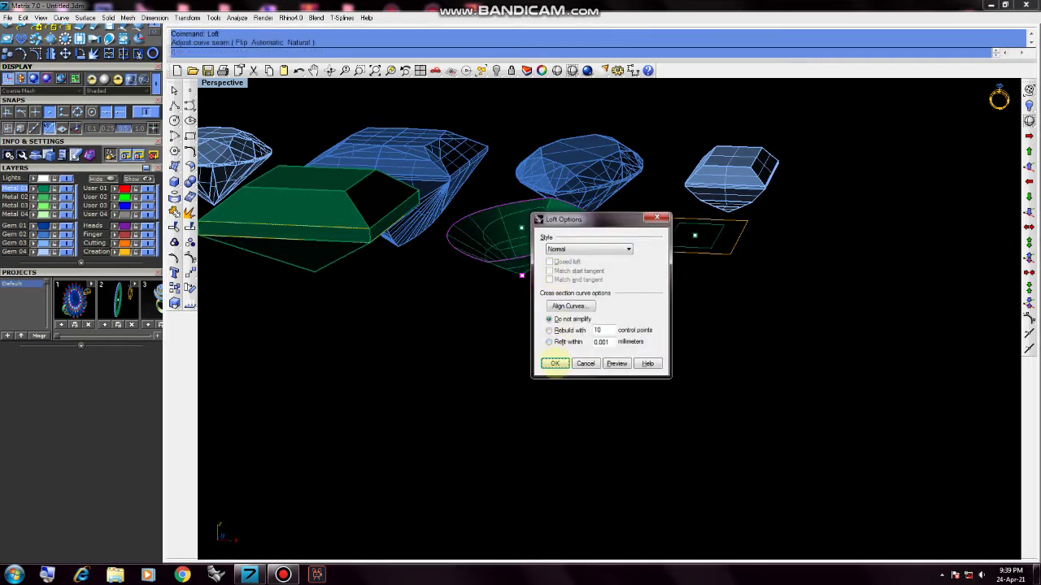
click(554, 364)
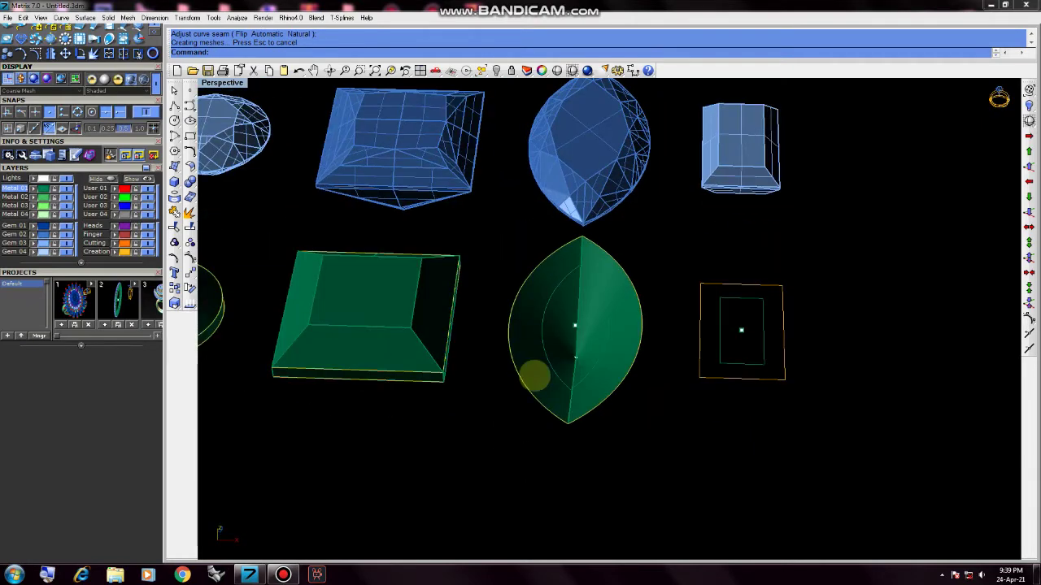
- Copy and paste the marquise seat, selecting the pasted copy
middle_click(514, 407)
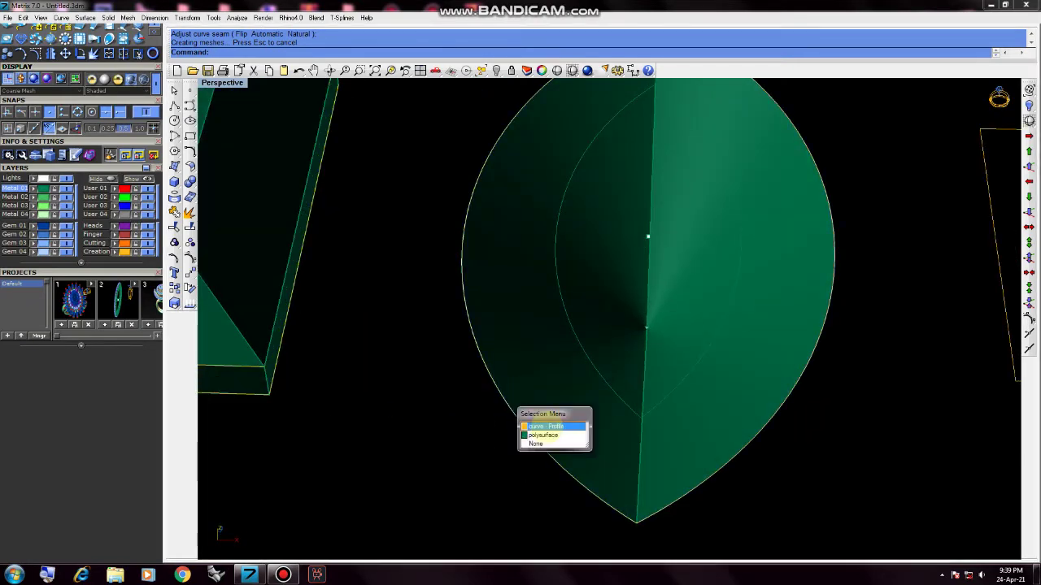
click(541, 432)
key(ctrl+c)
key(ctrl+v)
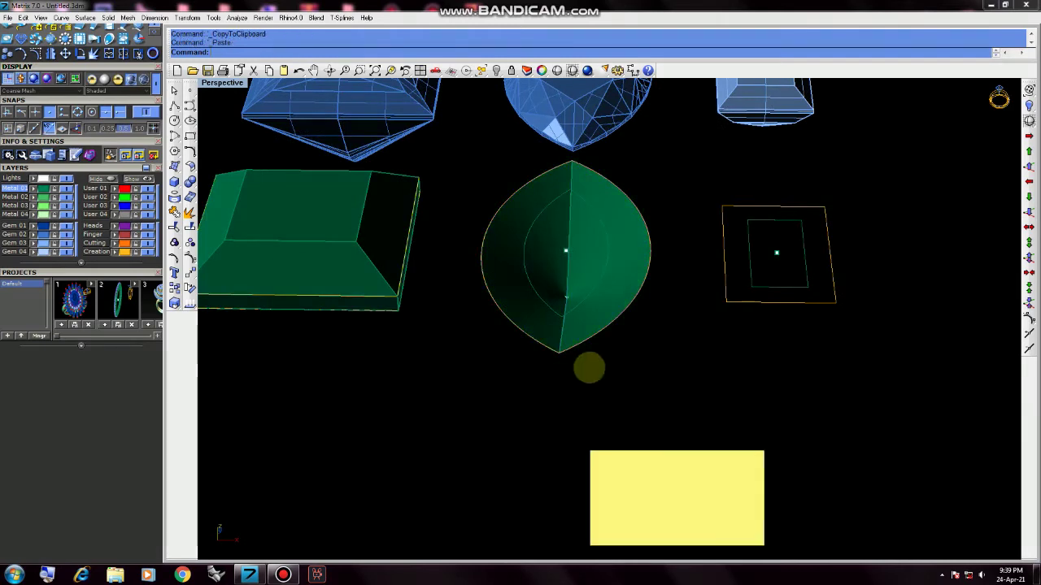
middle_click(597, 354)
click(634, 373)
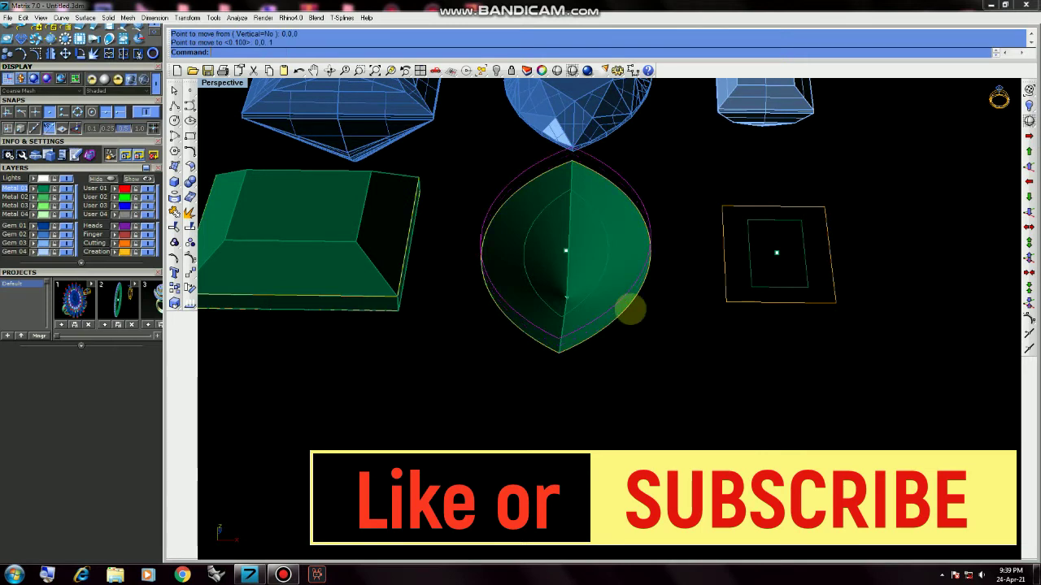
- Pick the marquise profile curve and cancel a mistyped command
middle_click(634, 313)
click(660, 335)
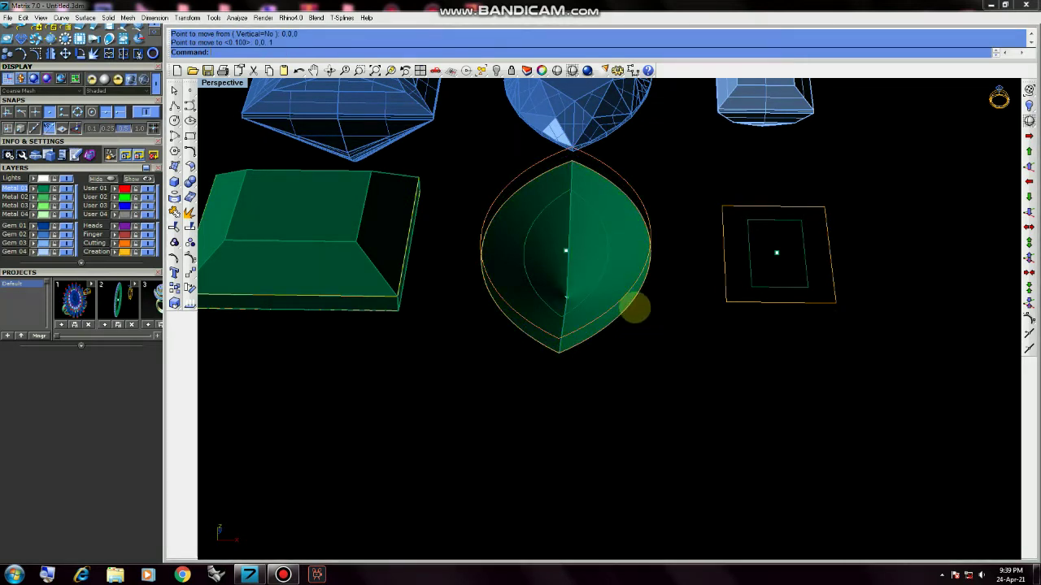
click(650, 318)
click(653, 332)
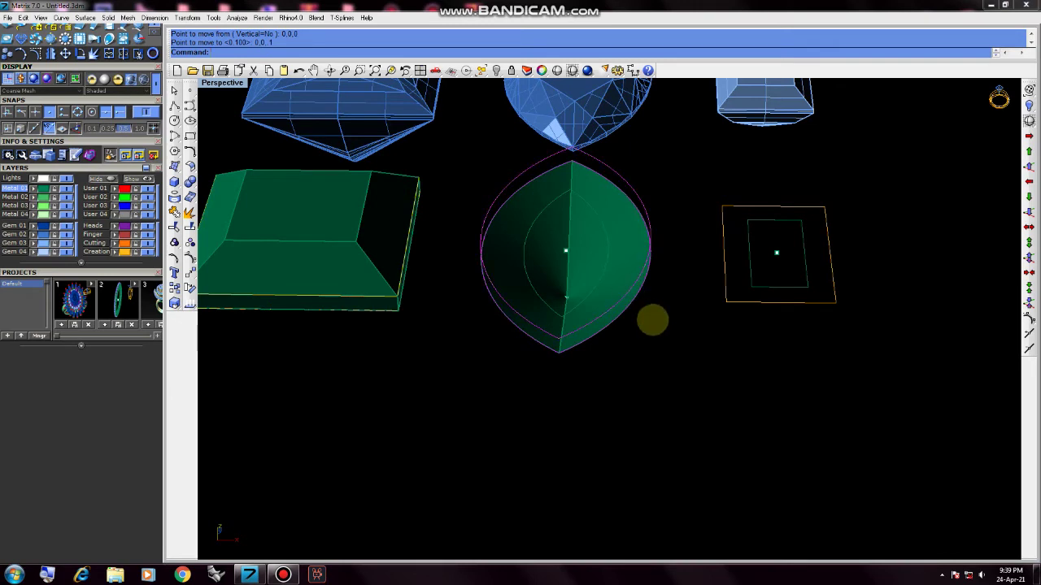
text(is)
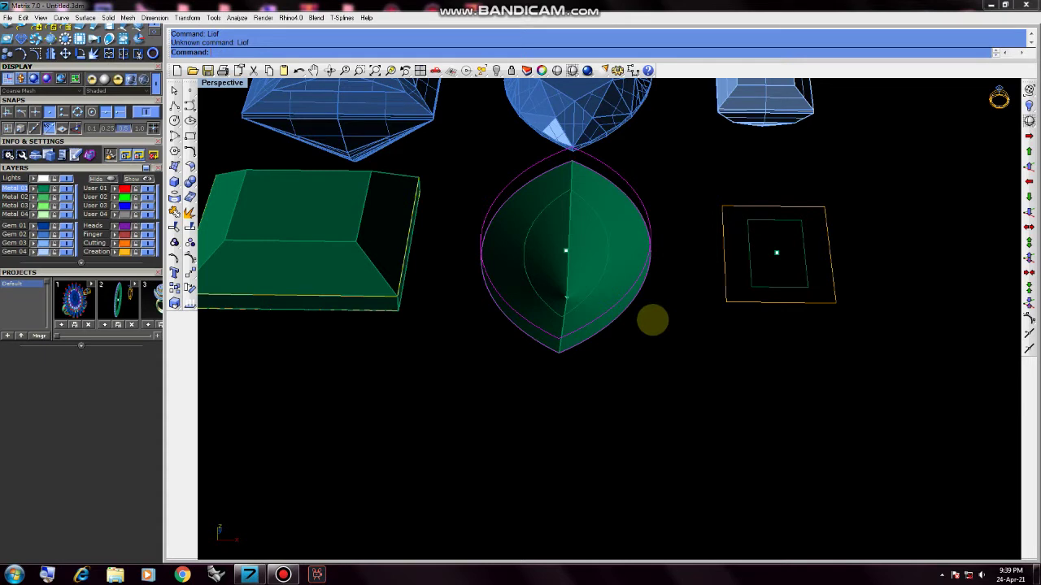
key(Escape)
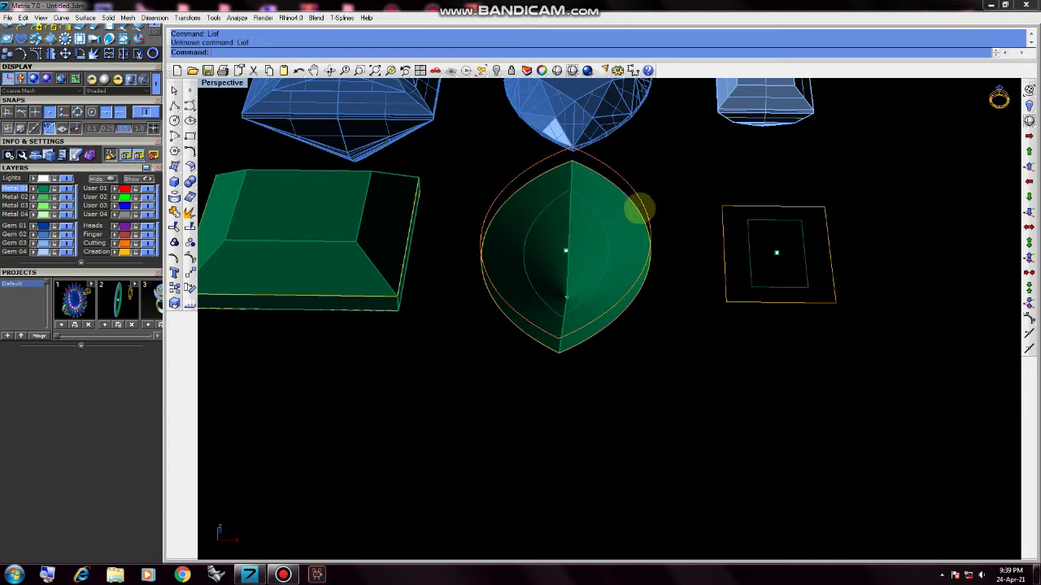
- Reselect the marquise profile curve and loft it into the seat's outer wall
click(641, 203)
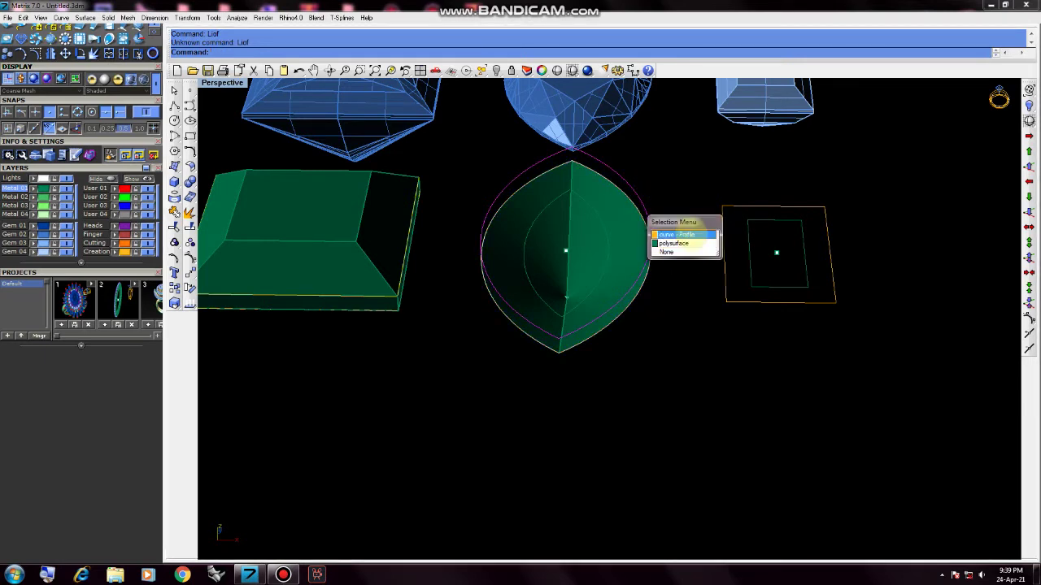
click(679, 242)
scroll(686, 260, down, 3)
right_drag(692, 260, 691, 278)
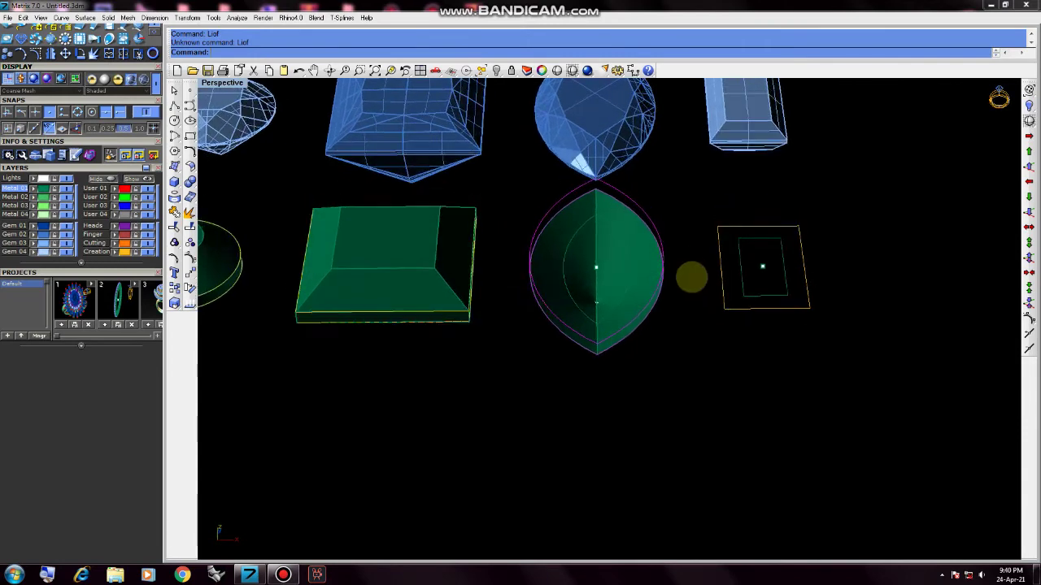
right_click(691, 277)
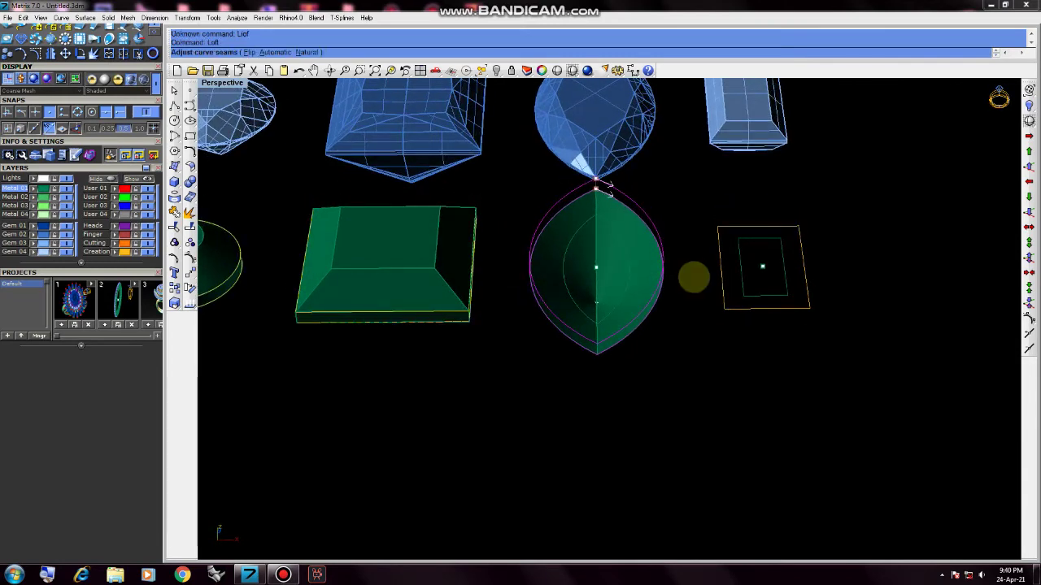
right_click(694, 277)
click(553, 366)
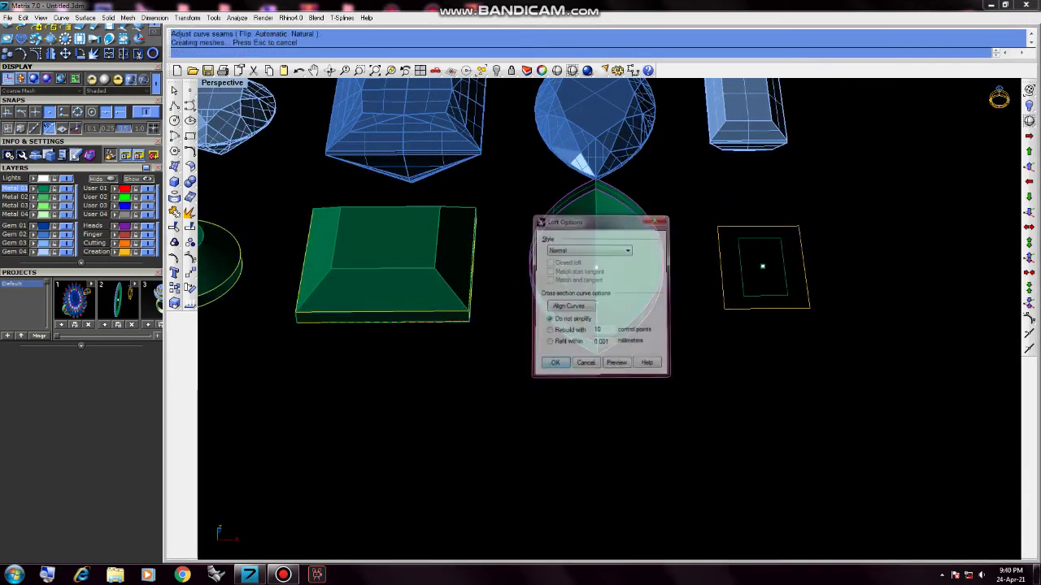
mouse_move(561, 370)
right_down()
mouse_move(662, 320)
mouse_move(646, 362)
mouse_move(613, 321)
mouse_move(692, 133)
mouse_move(503, 337)
right_up()
scroll(691, 133, up, 3)
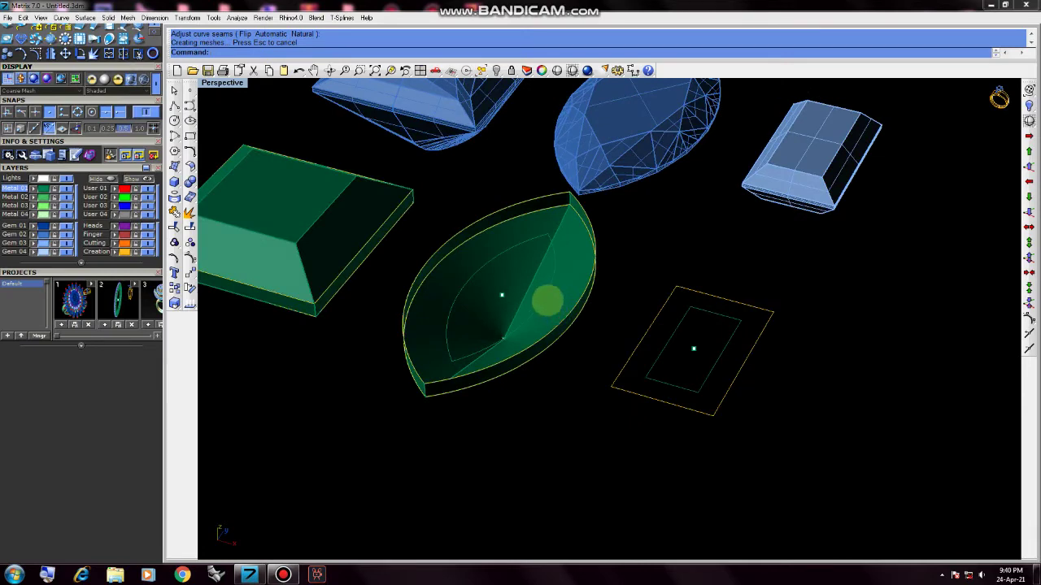
- Raise the inner marquise curve by 0,0,1 and loft it to the outer curve
click(1027, 167)
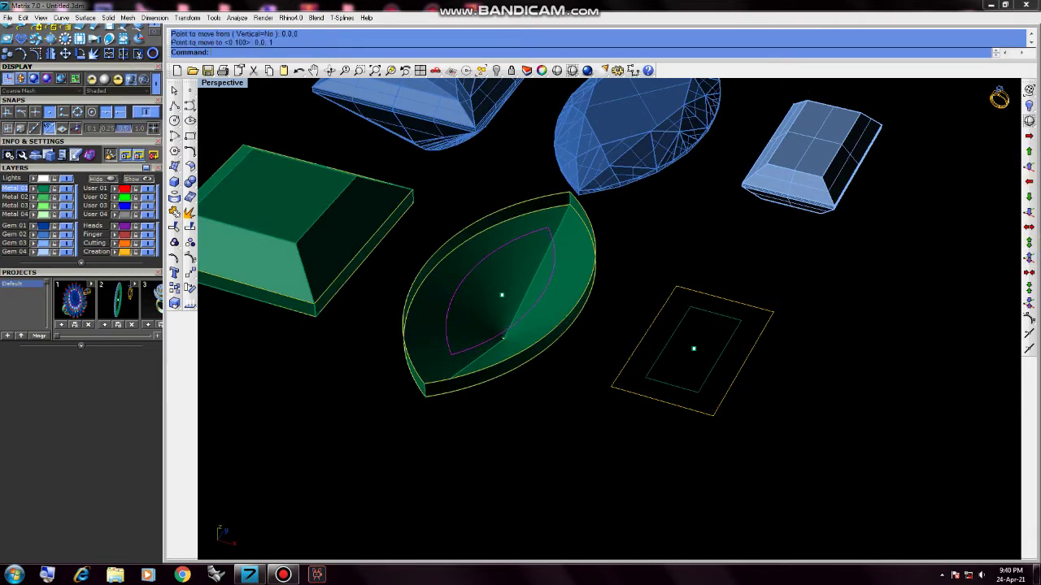
right_drag(631, 521, 631, 334)
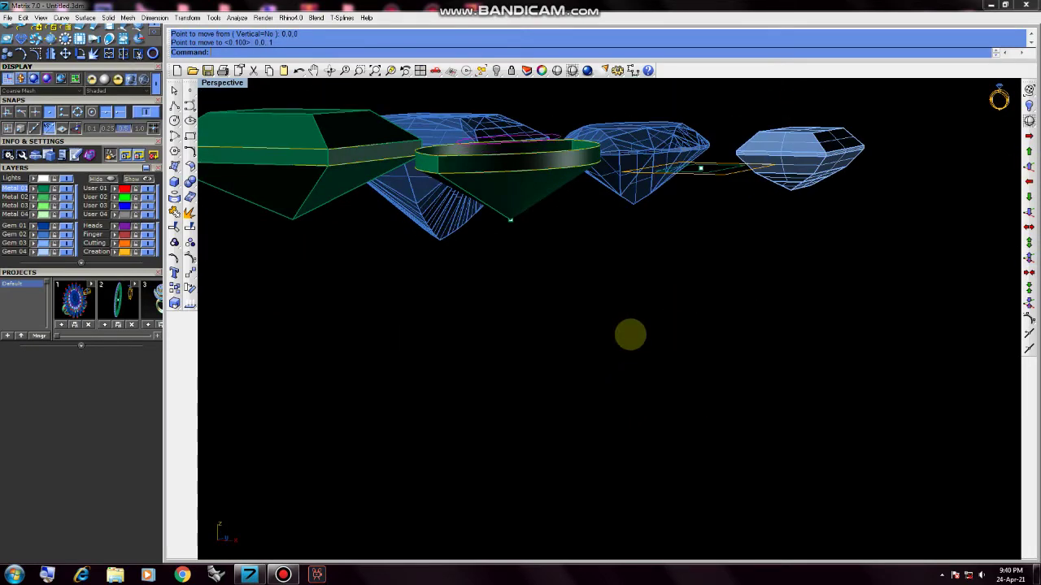
key(Home)
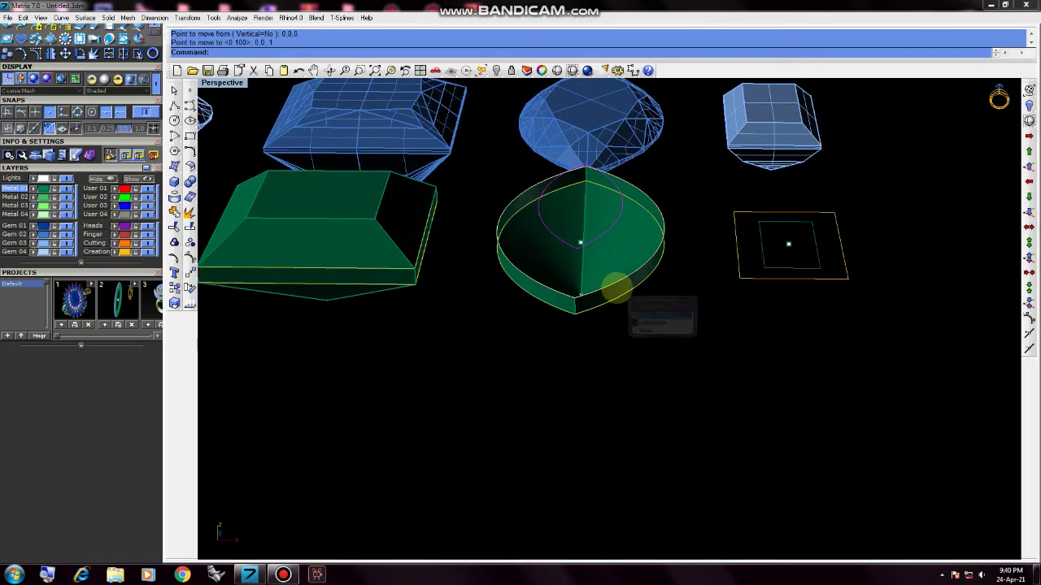
click(633, 310)
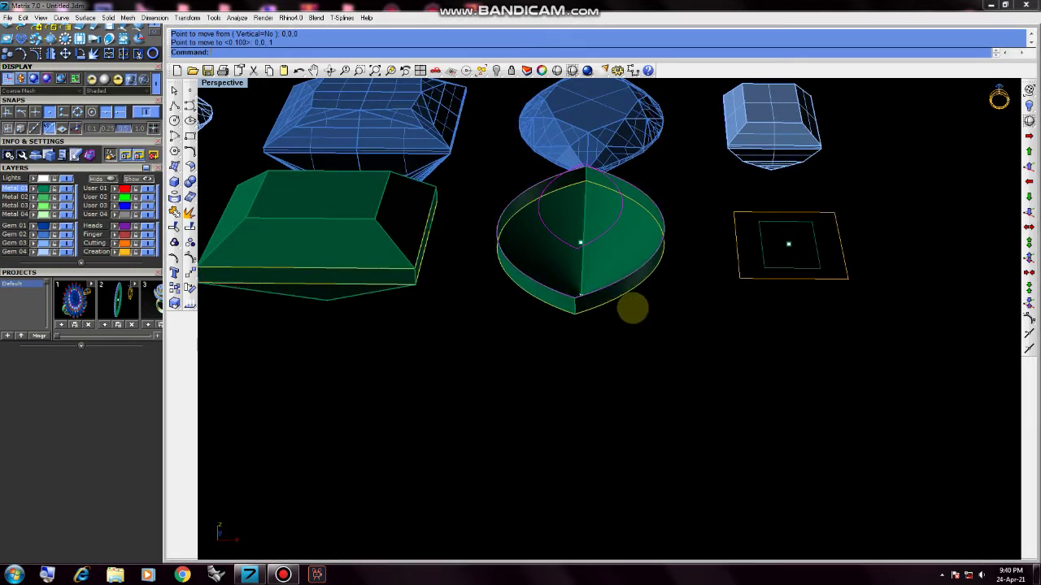
text(oft)
key(Return)
key(Return)
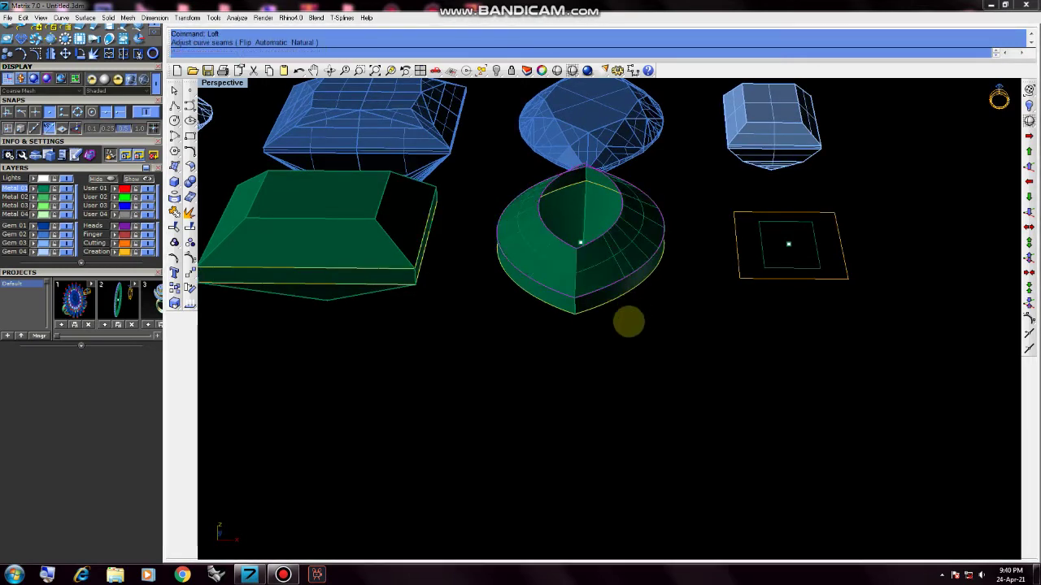
key(Return)
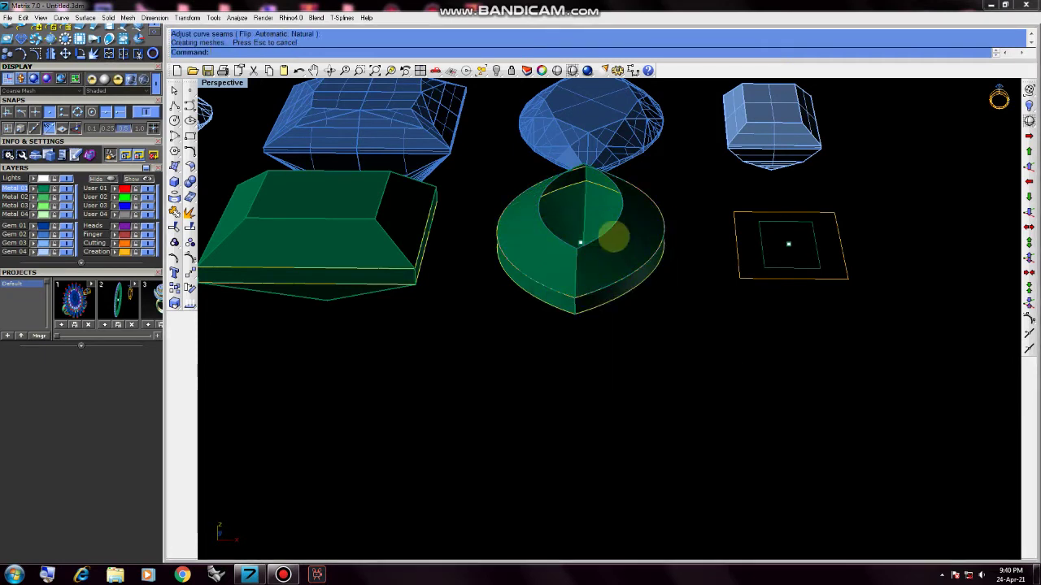
- Select the inner leaf-shaped curve and begin the Patch command
right_click(614, 231)
click(639, 257)
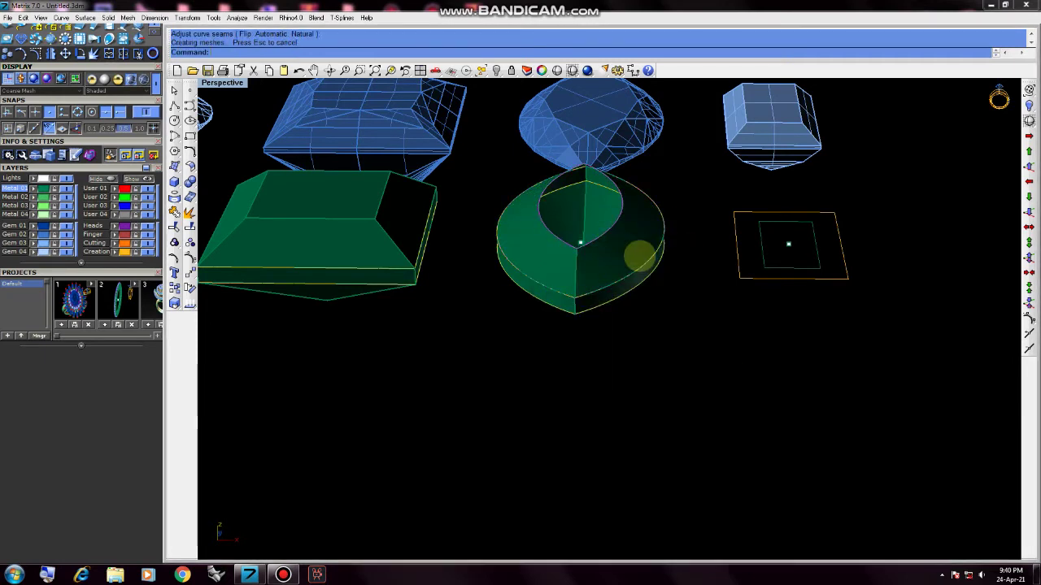
text(Pa)
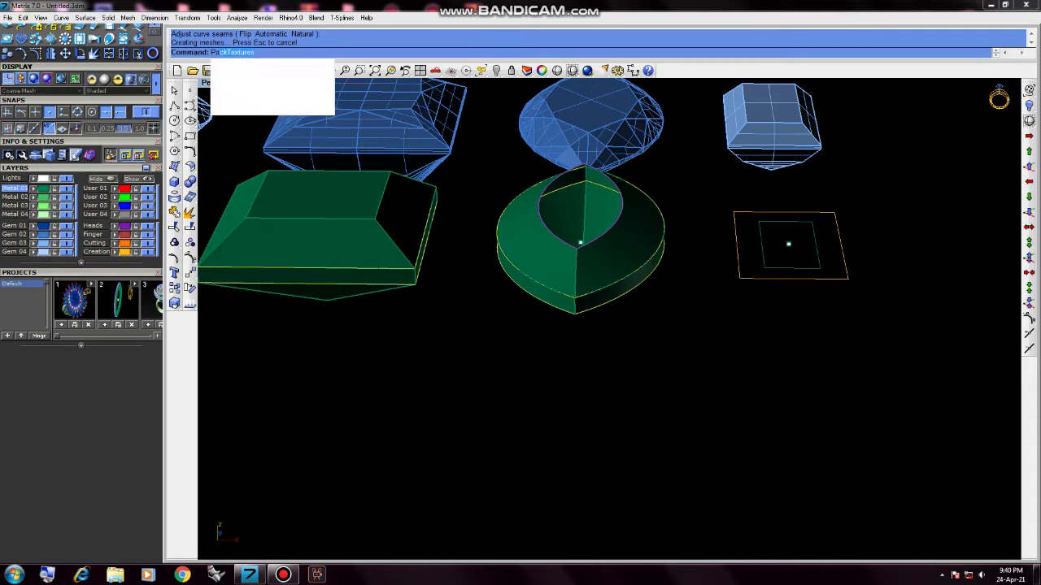
- Close the marquise seat's leaf-shaped opening with a patch surface
key(Return)
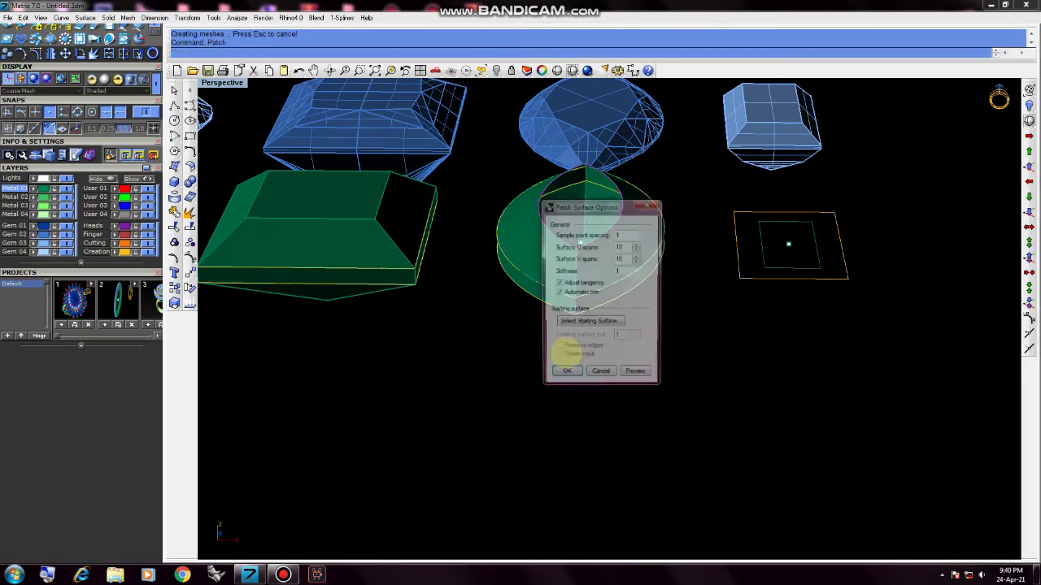
click(564, 372)
right_drag(560, 293, 590, 279)
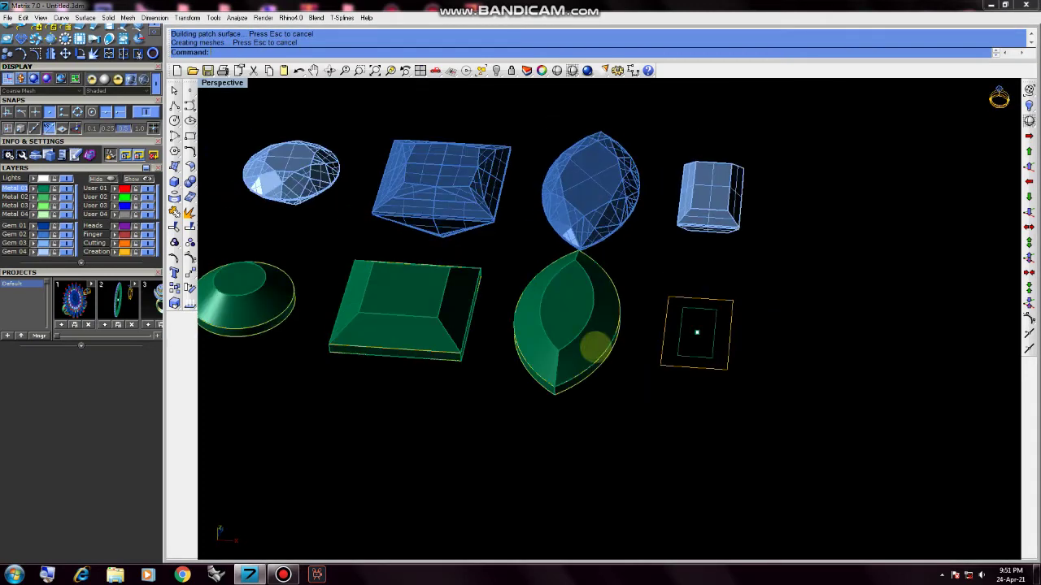
- Delete the leftover point beneath the marquise seat and view all seats in a row
drag(550, 262, 597, 240)
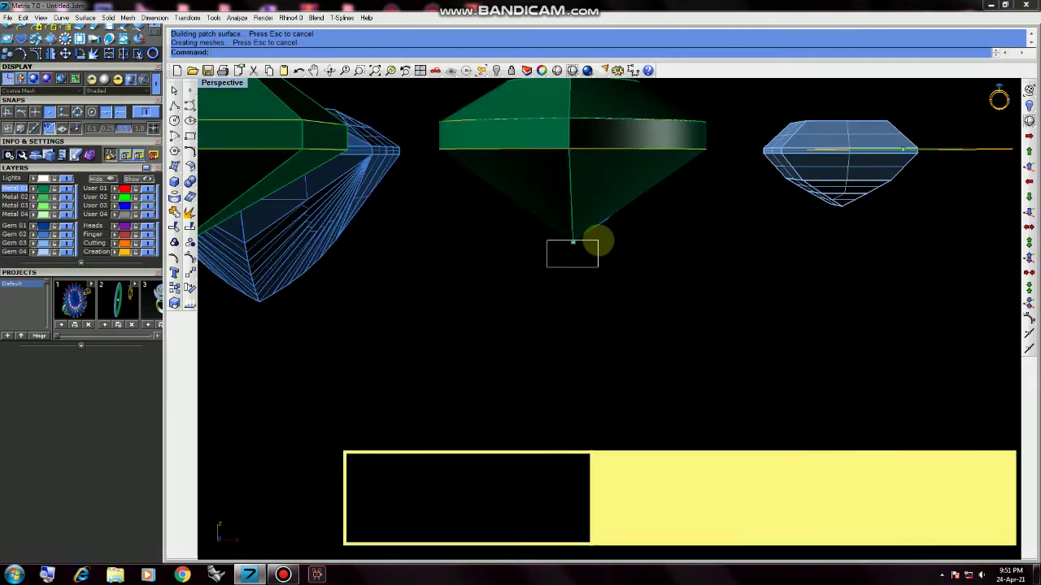
right_drag(609, 265, 596, 285)
key(Delete)
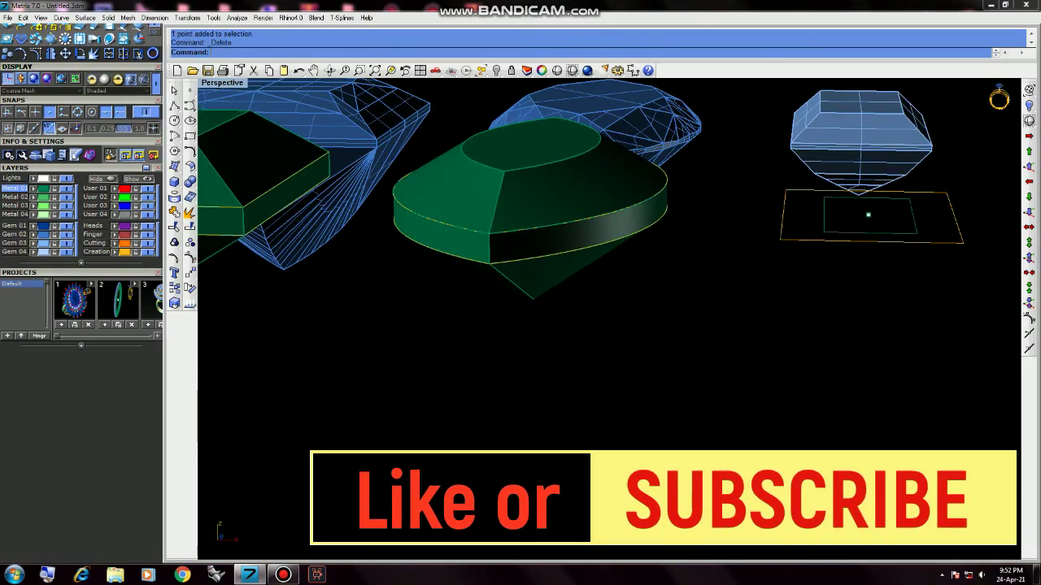
scroll(611, 221, down, 3)
mouse_move(611, 221)
right_down()
mouse_move(585, 219)
mouse_move(577, 241)
mouse_move(569, 203)
mouse_move(574, 244)
mouse_move(515, 165)
mouse_move(552, 276)
right_up()
scroll(569, 220, down, 3)
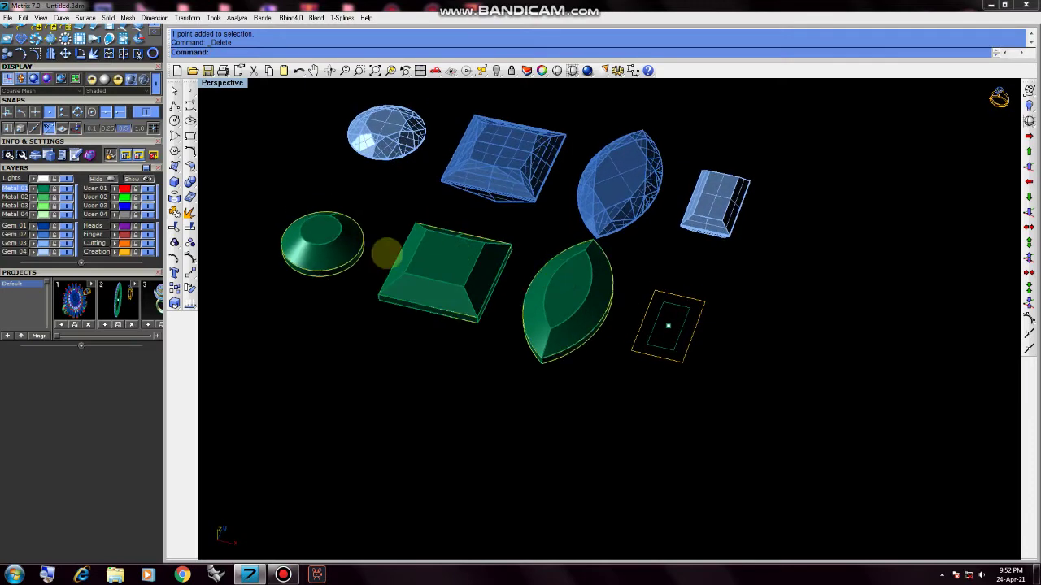
- Orbit toward the marquise seat and window-select the emerald-cut rectangle's centre point
scroll(387, 253, down, 2)
right_drag(387, 253, 477, 263)
scroll(529, 302, up, 2)
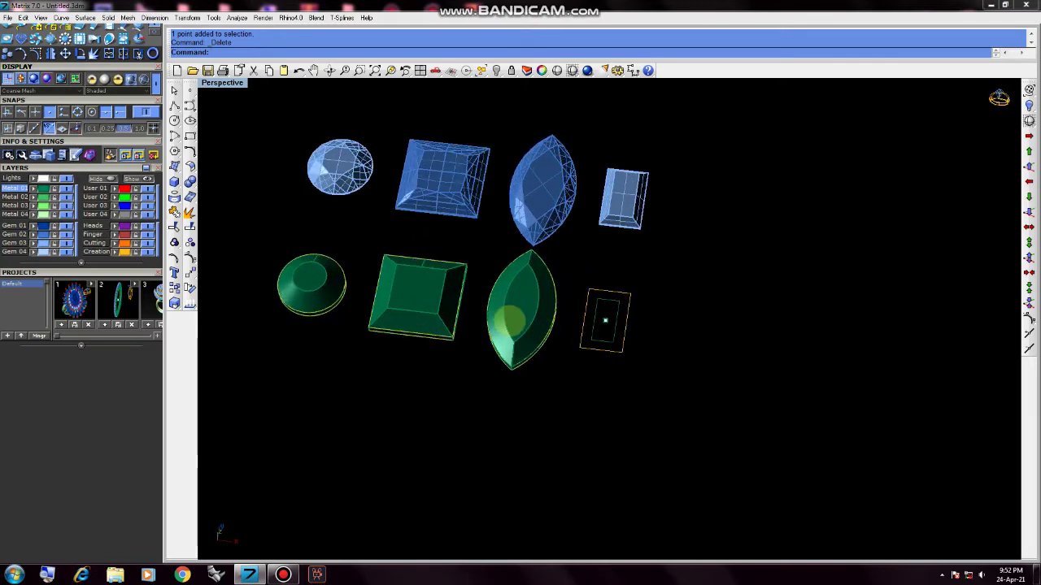
right_drag(510, 319, 574, 311)
scroll(617, 315, up, 3)
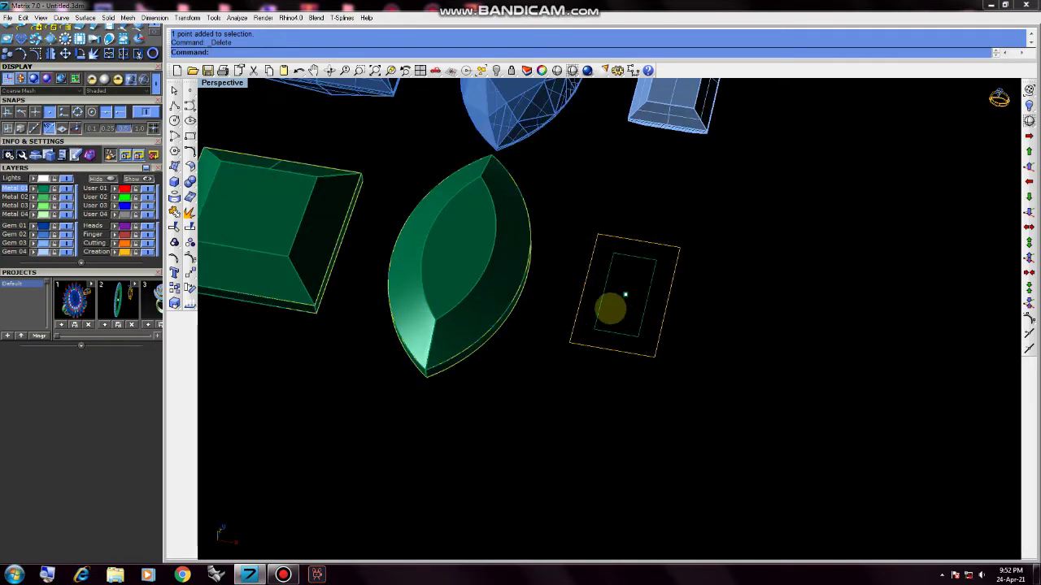
scroll(625, 294, down, 3)
scroll(626, 311, up, 3)
drag(639, 299, 621, 327)
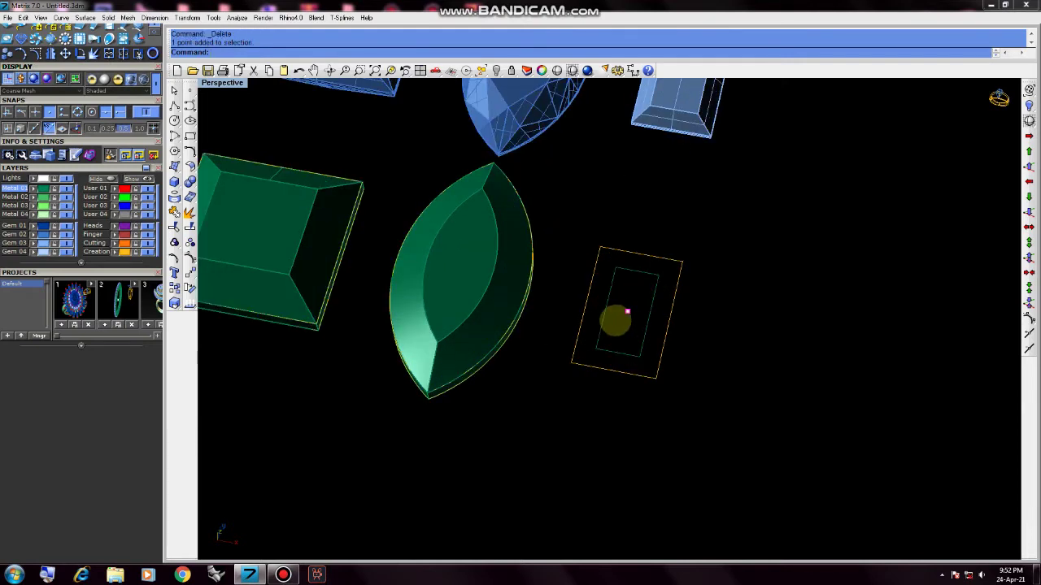
- Paste an in-place copy of the centre point, pick the copy, and start moving it
key(ctrl+v)
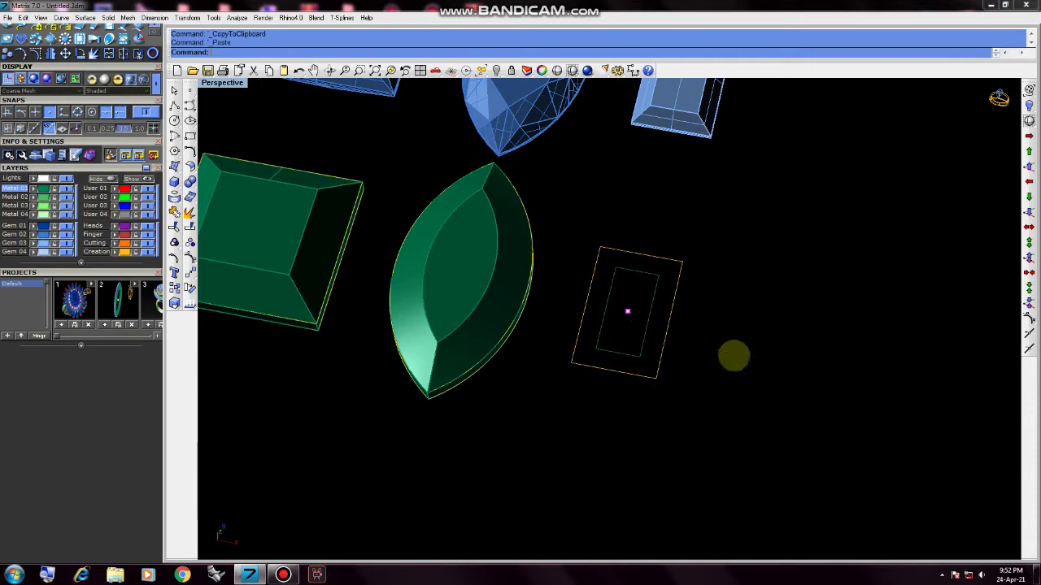
scroll(627, 311, up, 5)
click(582, 306)
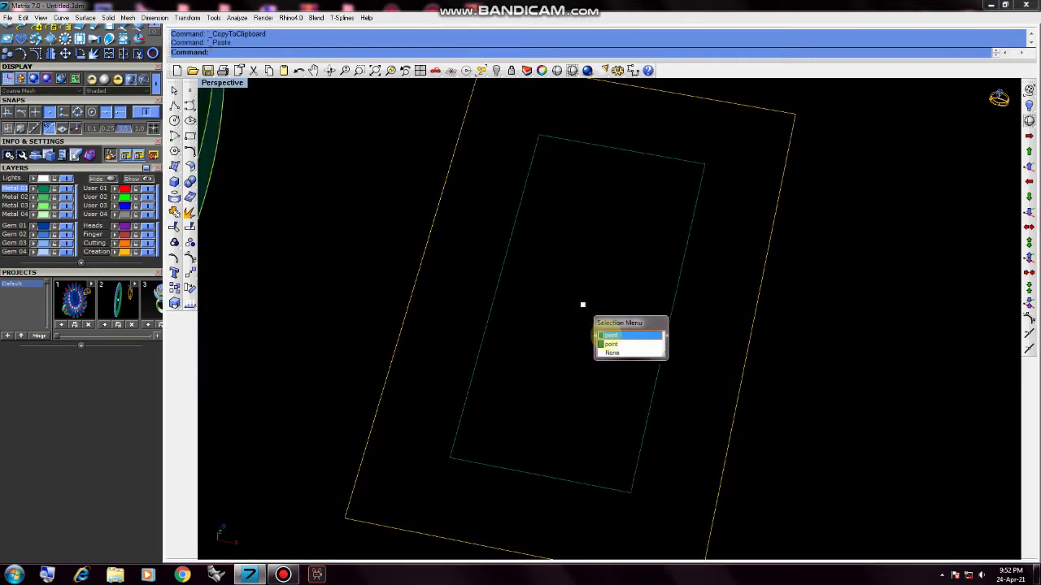
scroll(583, 304, down, 3)
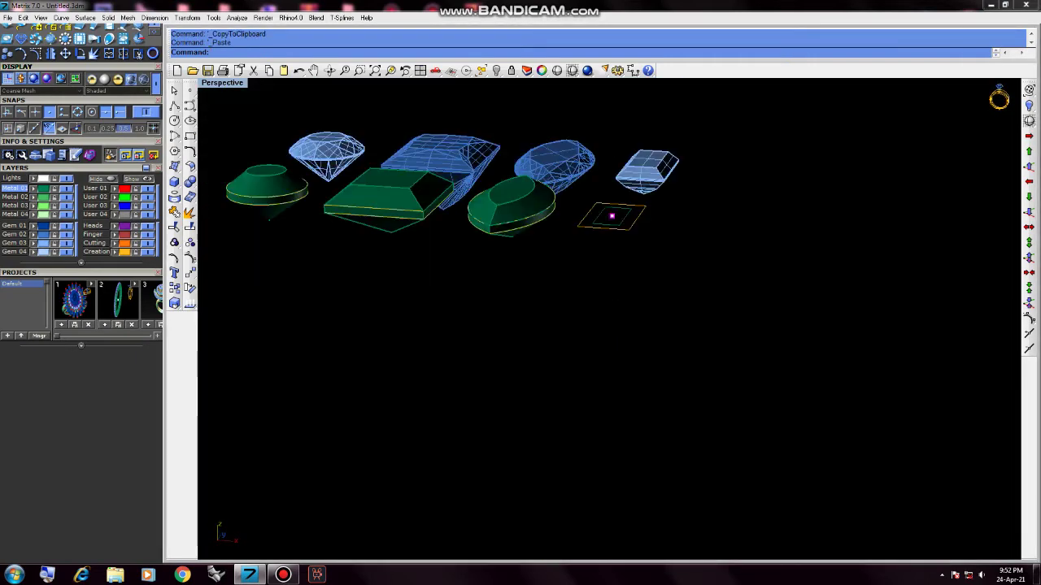
click(1029, 213)
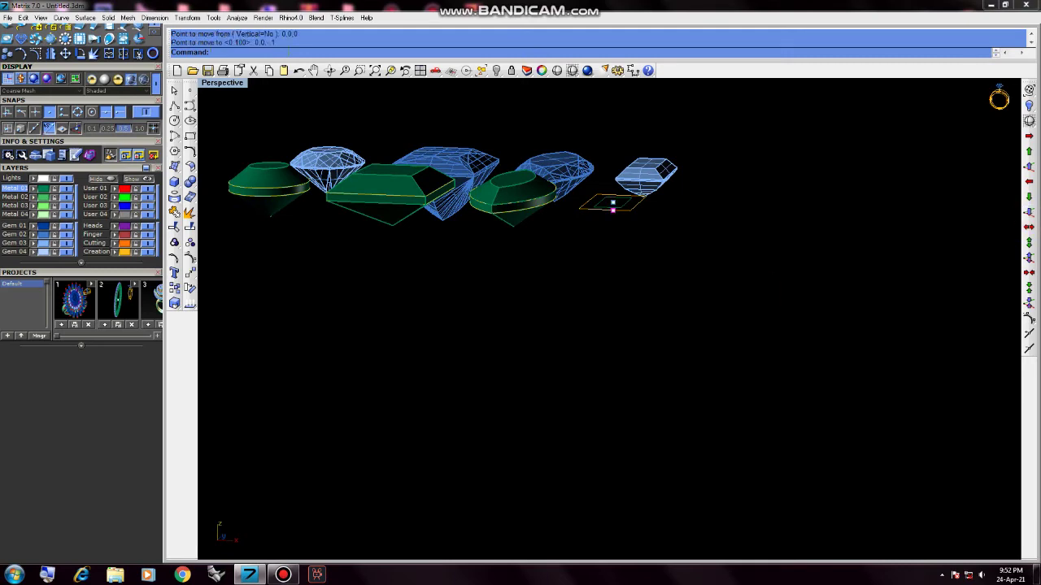
- Loft a trial surface between the two rectangles, then undo it
right_drag(683, 279, 634, 247)
scroll(642, 252, up, 3)
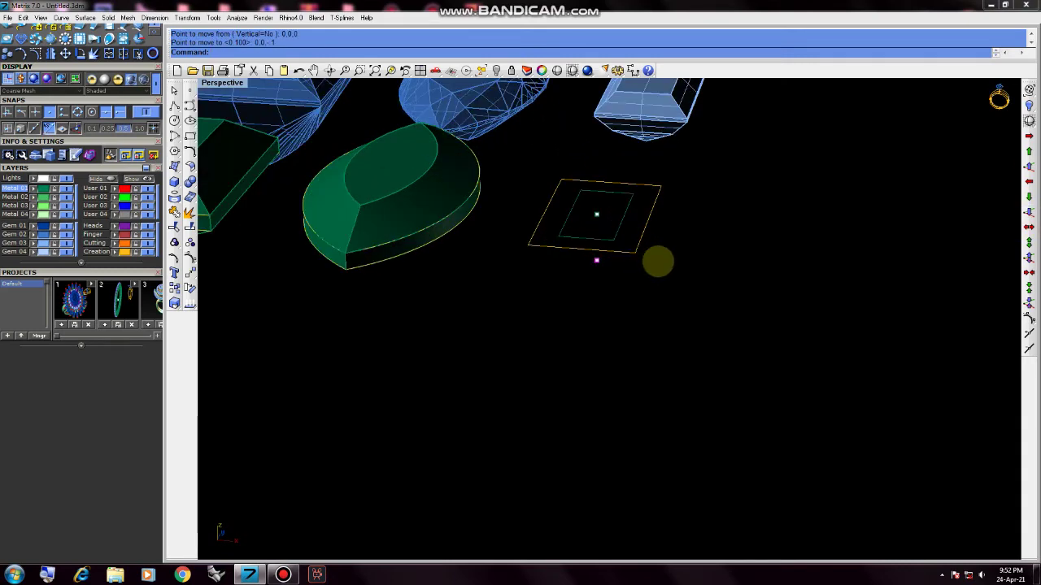
click(632, 250)
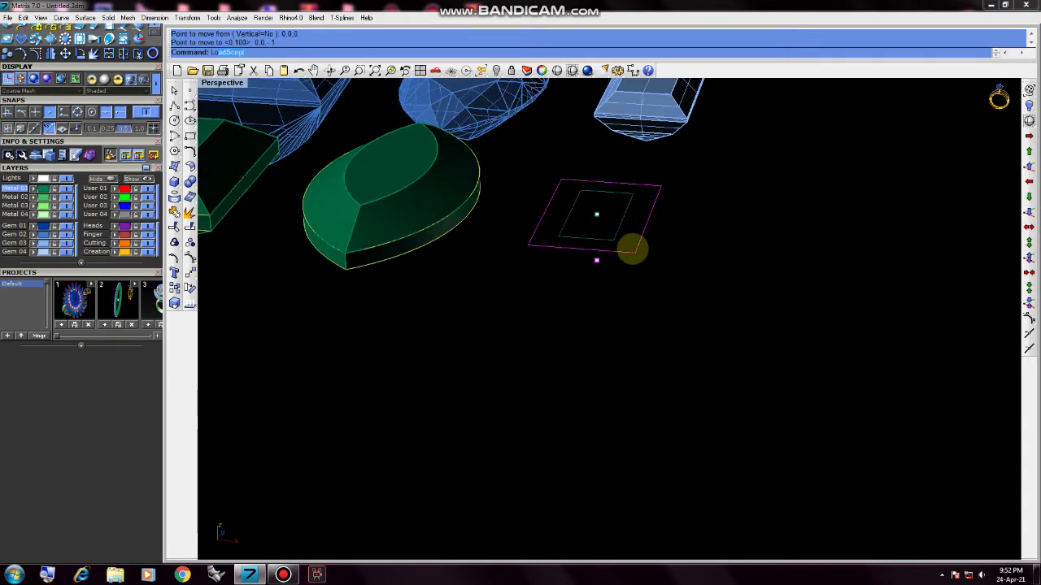
key(Return)
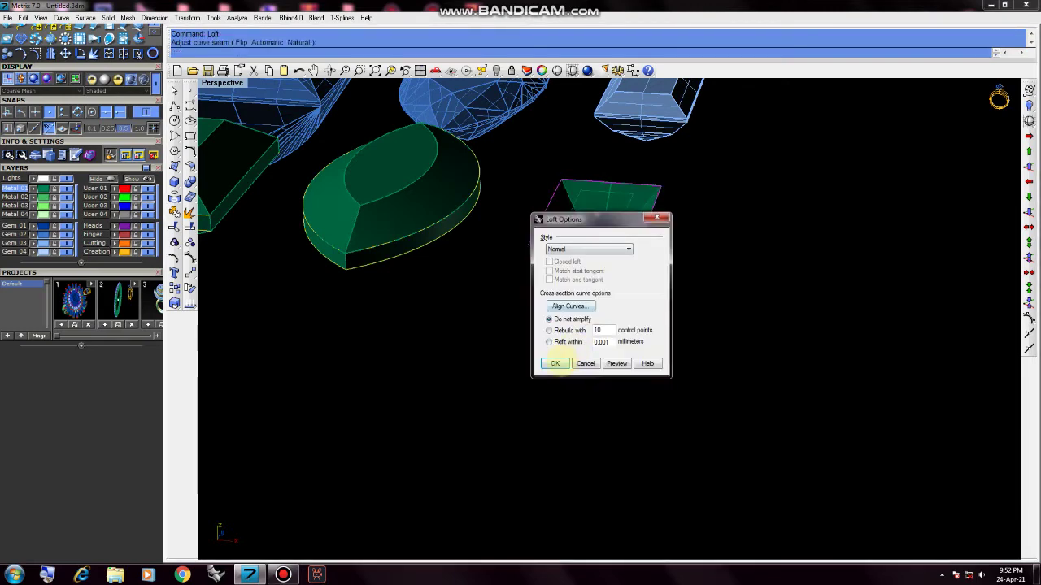
key(Return)
right_drag(618, 325, 643, 309)
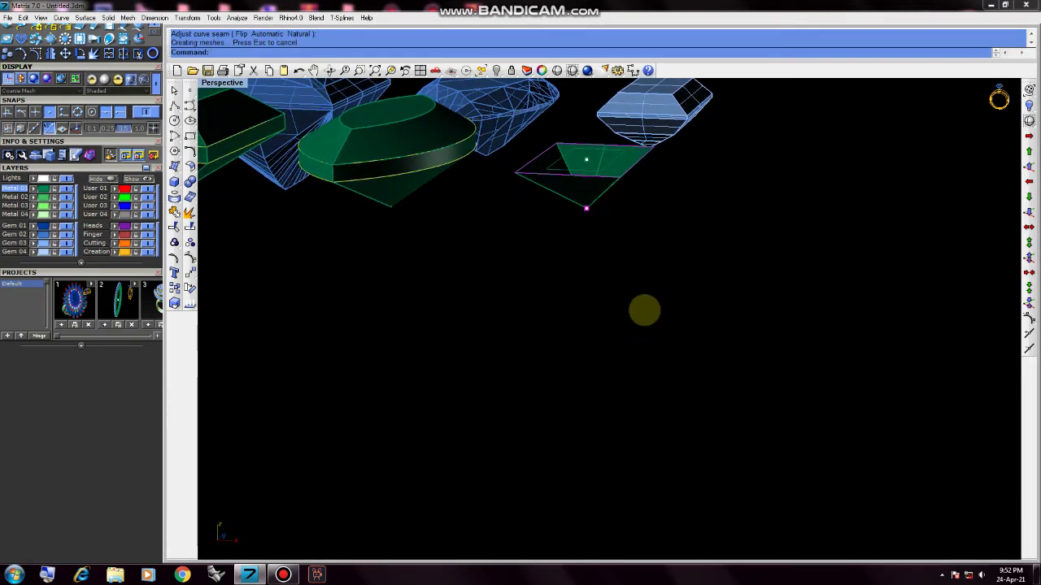
key(ctrl+z)
- Orbit and zoom the Perspective view to a lower angle over all the seats
mouse_move(694, 281)
right_down()
mouse_move(680, 301)
mouse_move(671, 236)
right_up()
scroll(679, 301, down, 3)
scroll(671, 236, up, 2)
scroll(720, 209, up, 2)
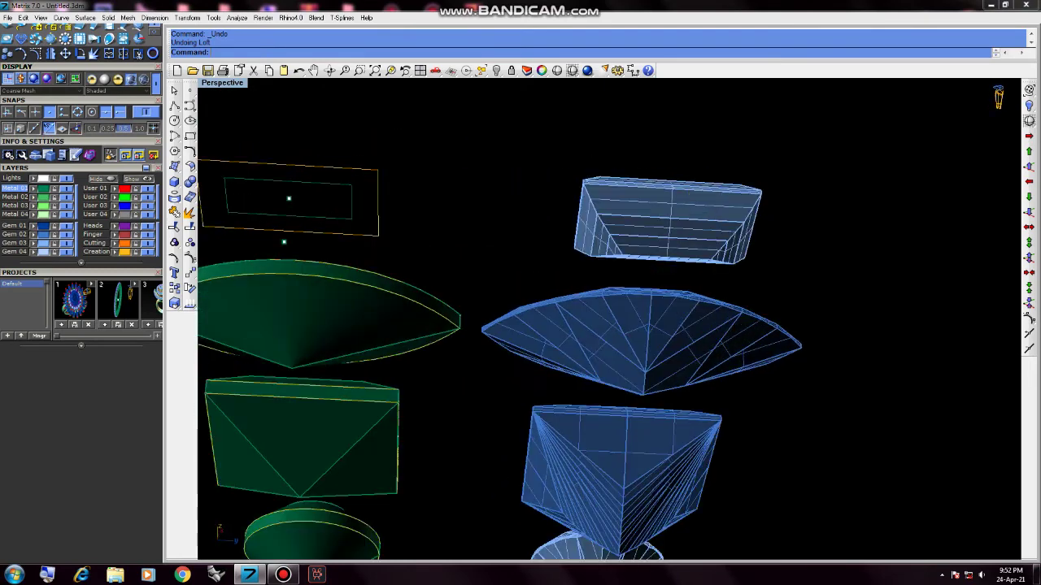
scroll(721, 209, up, 2)
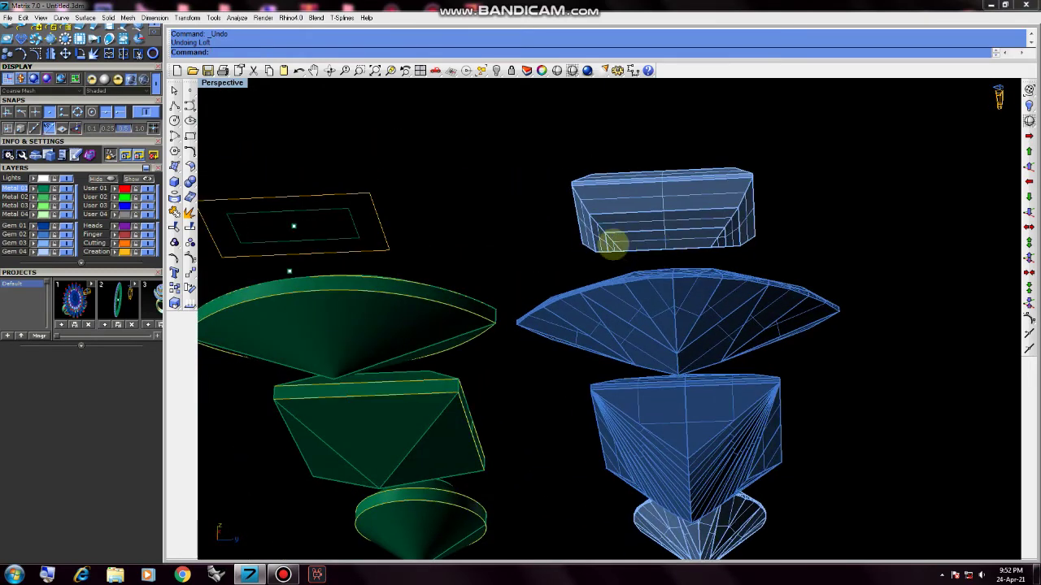
right_drag(618, 239, 626, 253)
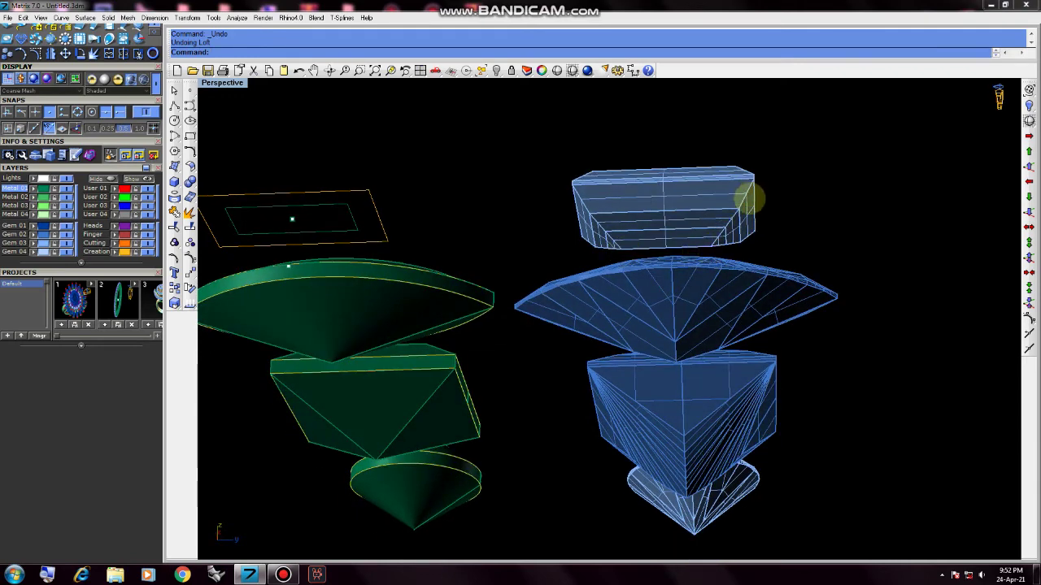
scroll(746, 199, down, 5)
mouse_move(539, 202)
right_down()
mouse_move(529, 244)
mouse_move(318, 259)
right_up()
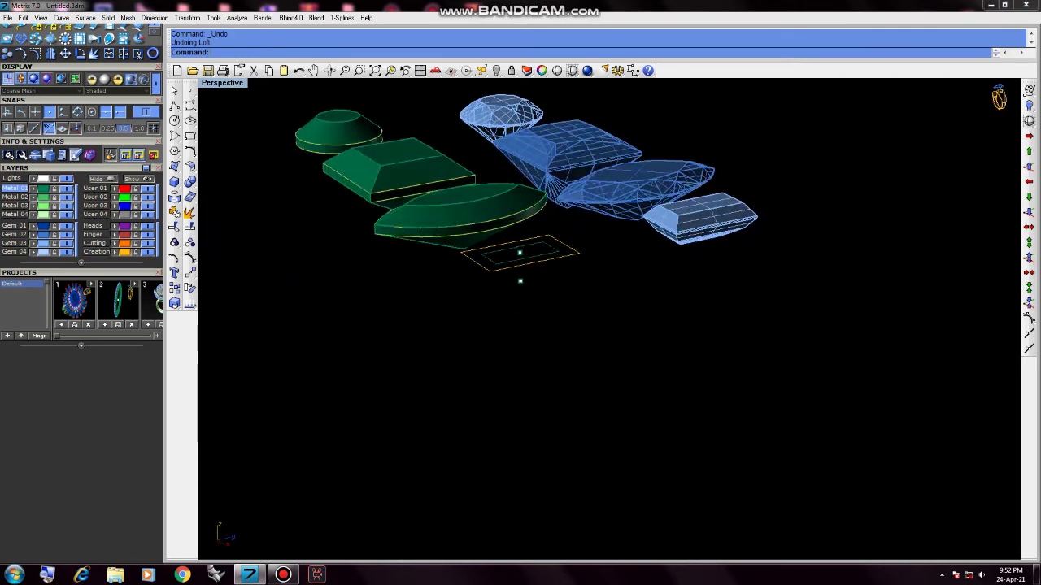
- Draw a Line BothSides base line centred below the rectangle's centre
click(174, 105)
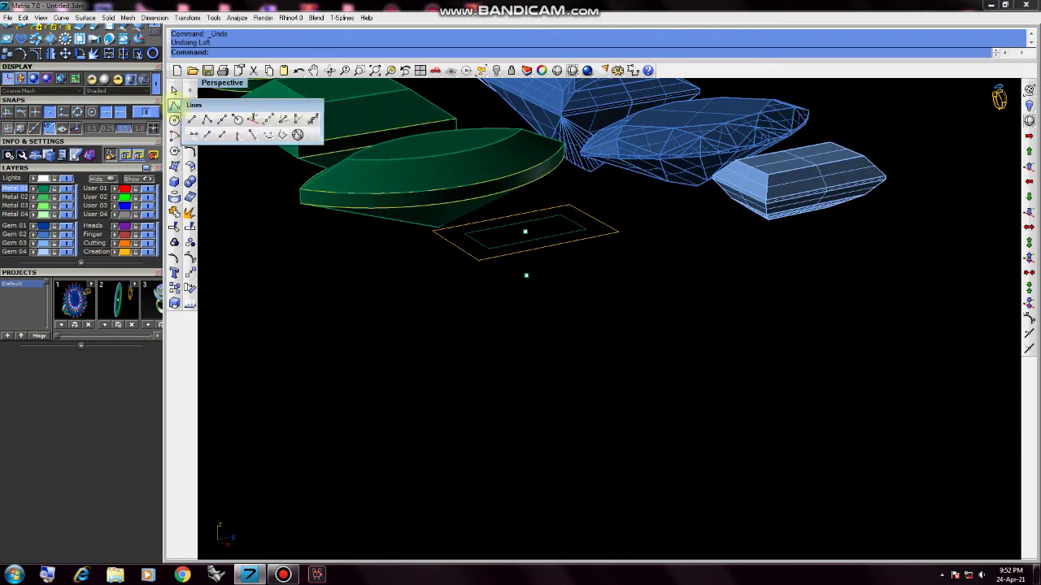
click(221, 118)
scroll(528, 292, up, 3)
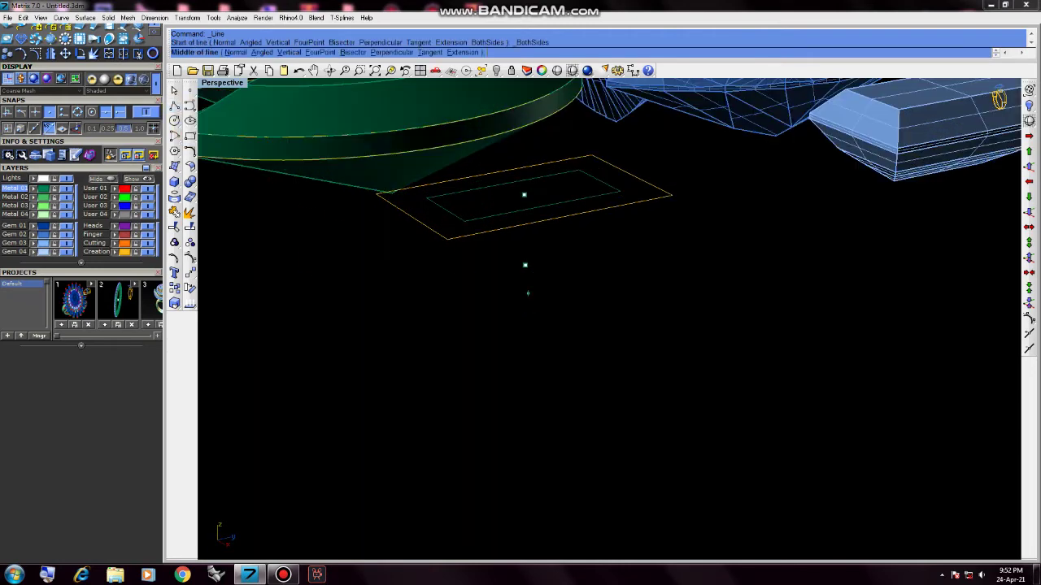
click(525, 265)
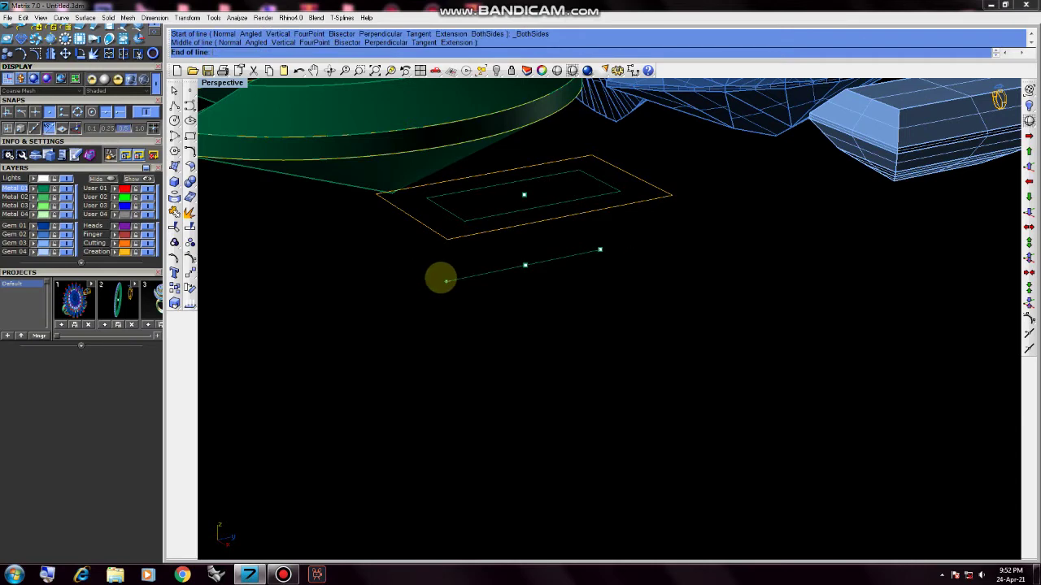
click(439, 279)
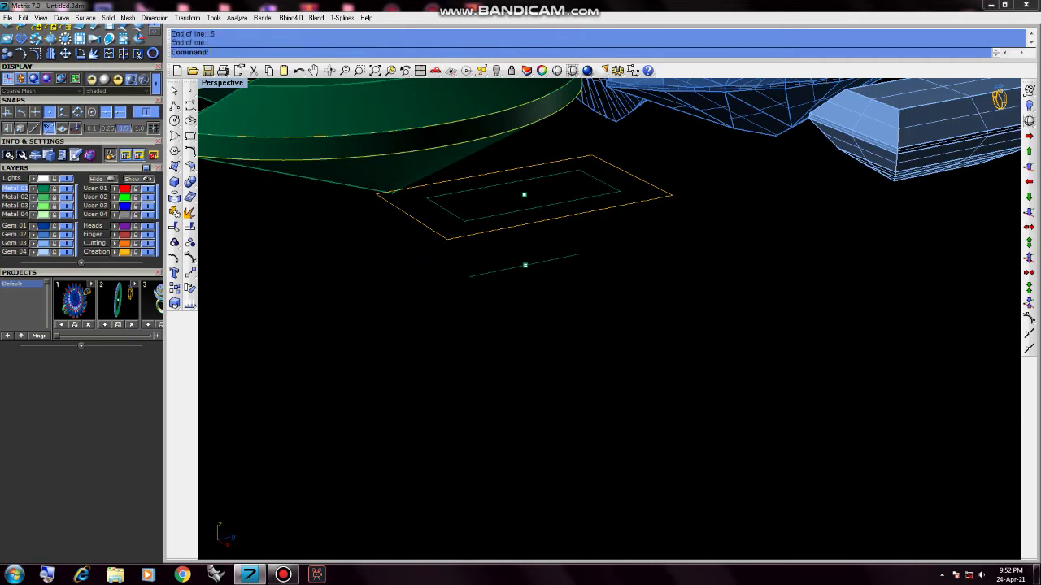
scroll(494, 284, down, 3)
scroll(480, 277, down, 1)
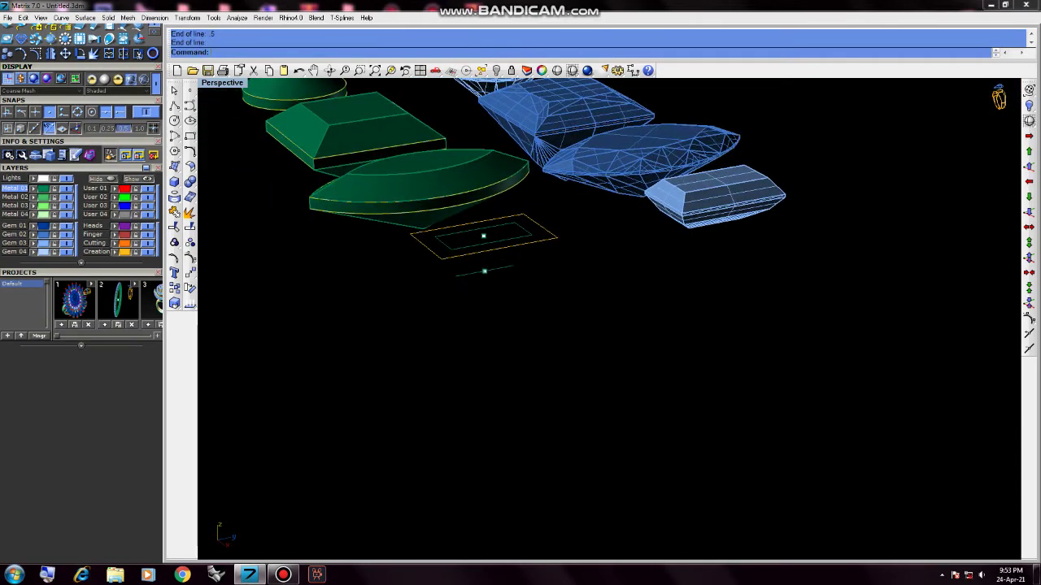
right_drag(484, 272, 511, 301)
- Check the base line in the maximized Top view, then return to Perspective
key(ctrl+F1)
scroll(609, 379, up, 2)
scroll(610, 349, up, 2)
scroll(611, 349, up, 2)
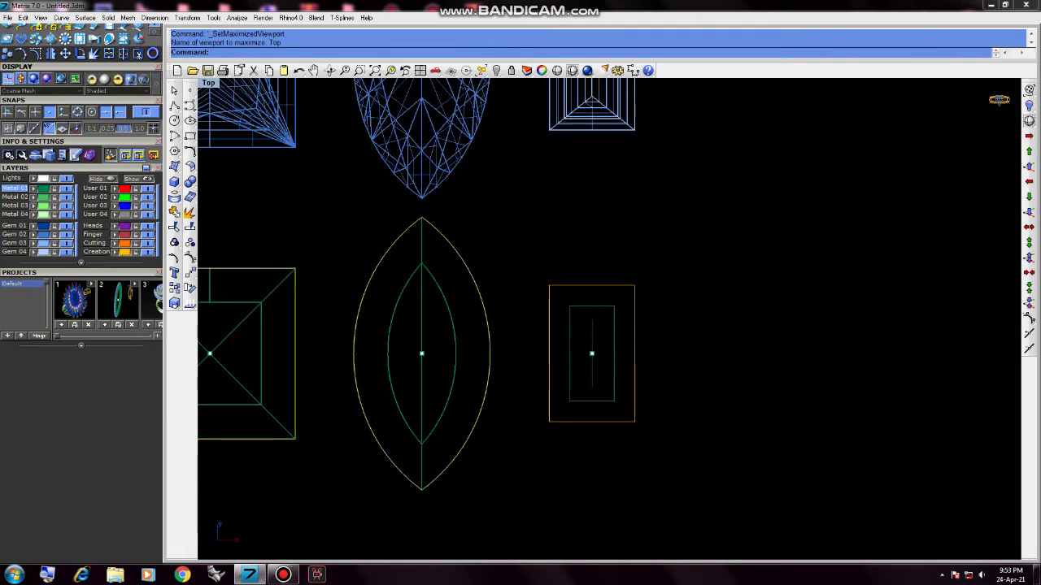
key(ctrl+F4)
right_drag(591, 349, 606, 355)
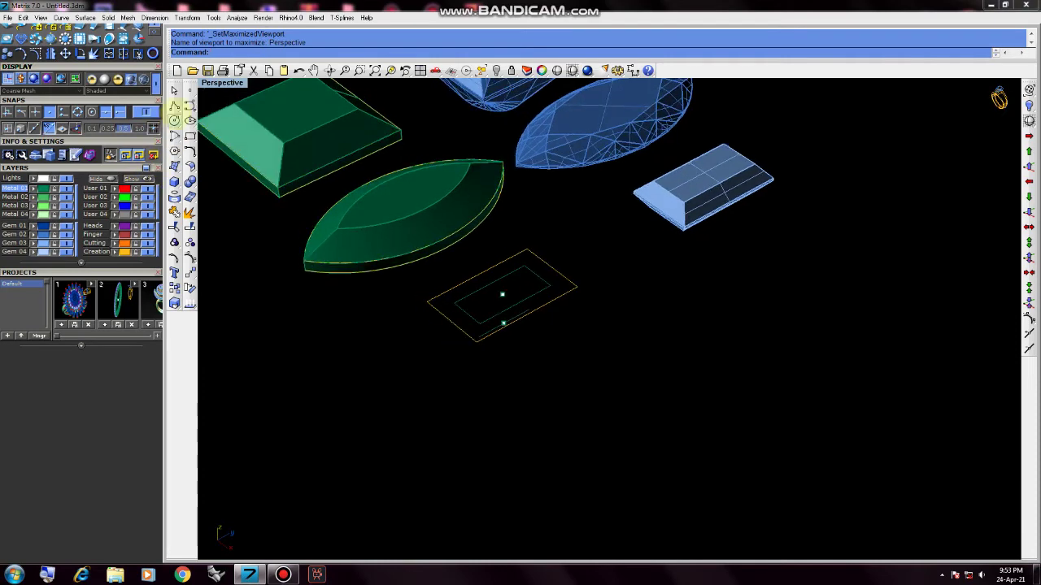
- Draw a polyline from the base line's end up to a rectangle corner
click(174, 107)
scroll(493, 332, up, 2)
scroll(500, 296, up, 1)
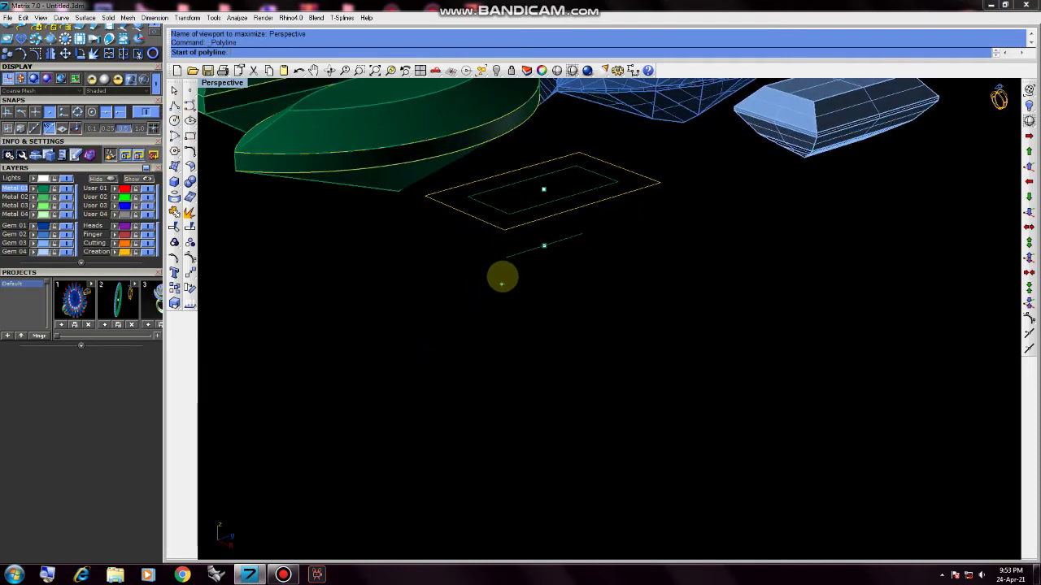
click(505, 258)
click(505, 230)
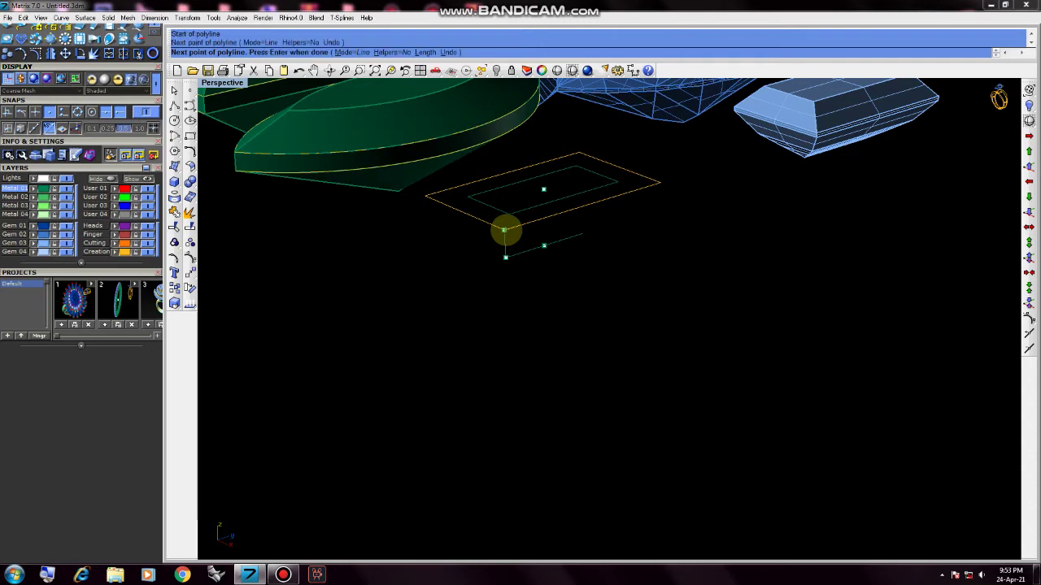
key(Return)
- Draw a second polyline from the other line end to a rectangle corner, then pick a loft curve
right_drag(477, 292, 534, 298)
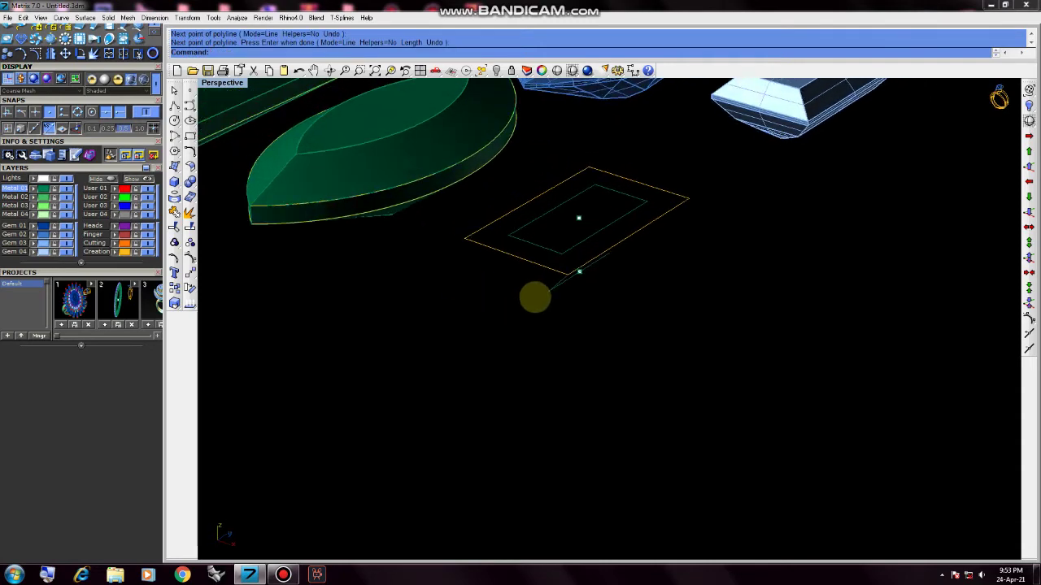
right_click(543, 296)
click(547, 291)
click(464, 239)
key(Return)
scroll(504, 313, down, 5)
right_drag(504, 313, 530, 247)
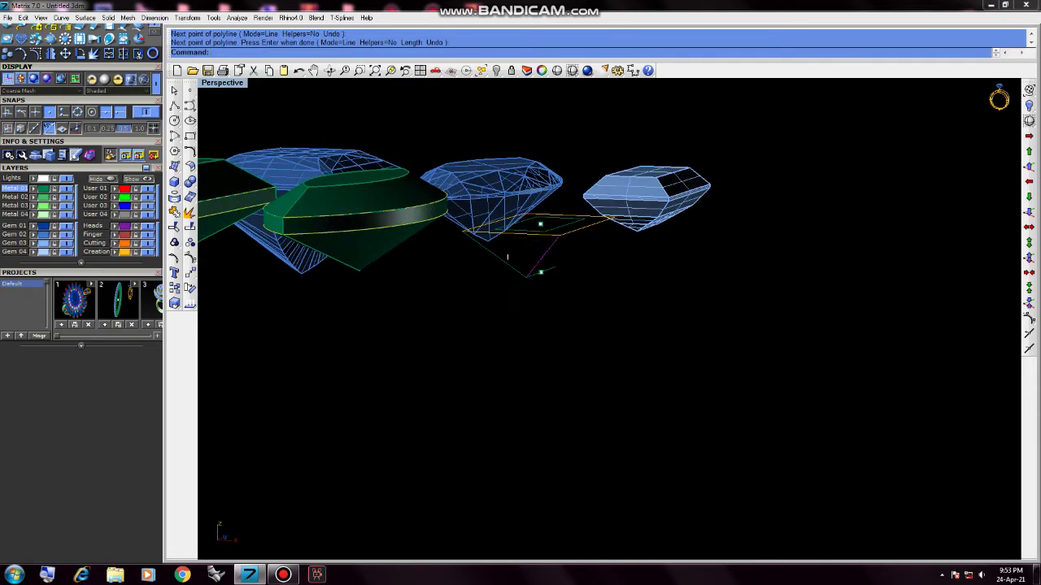
click(501, 269)
- Loft the first sloped face, then draw another polyline from the base line to a corner
key(Return)
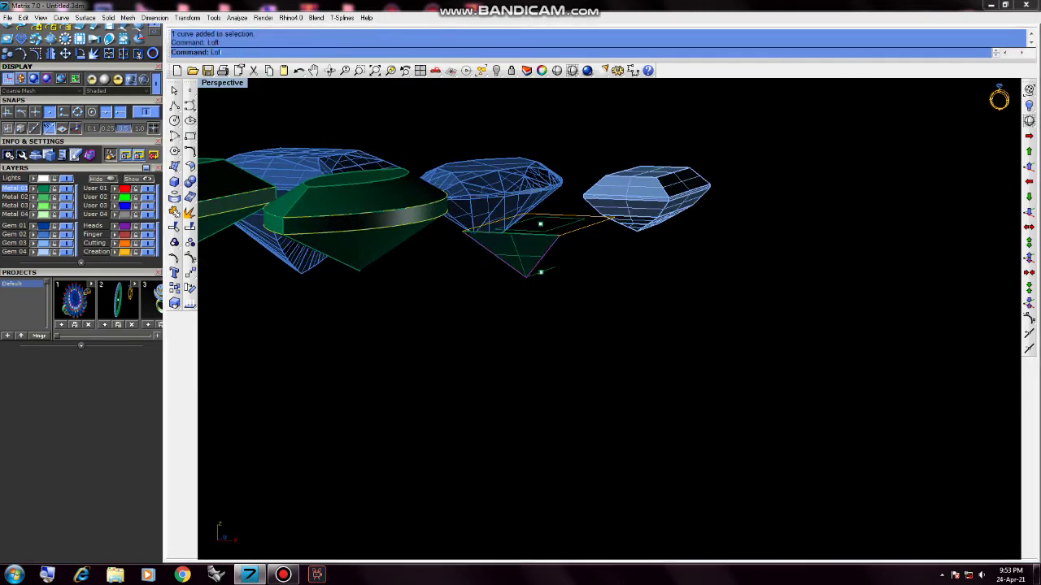
click(554, 363)
mouse_move(555, 346)
right_down()
mouse_move(559, 371)
mouse_move(258, 193)
right_up()
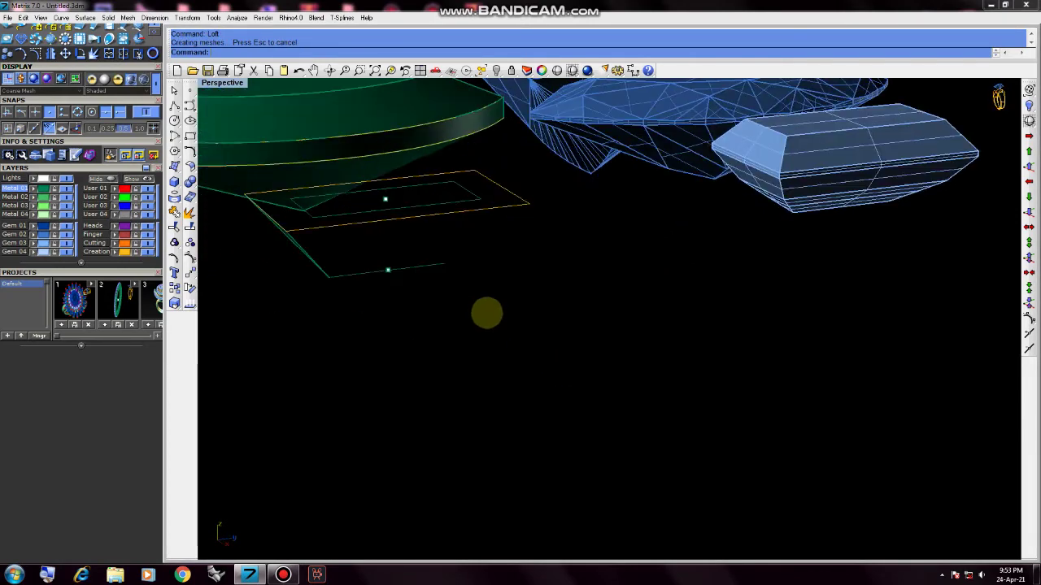
click(175, 107)
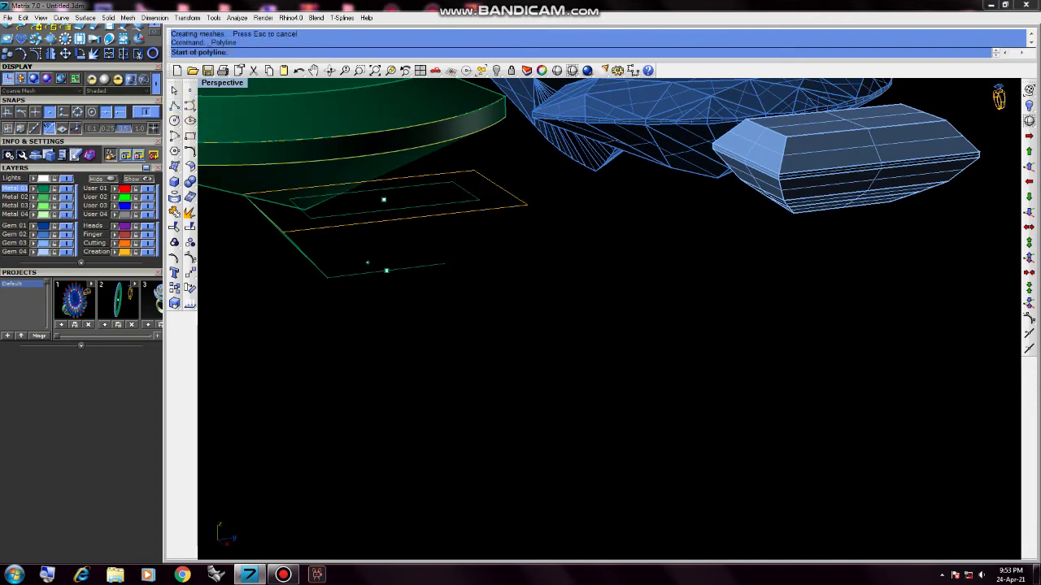
click(444, 262)
click(527, 204)
right_click(509, 233)
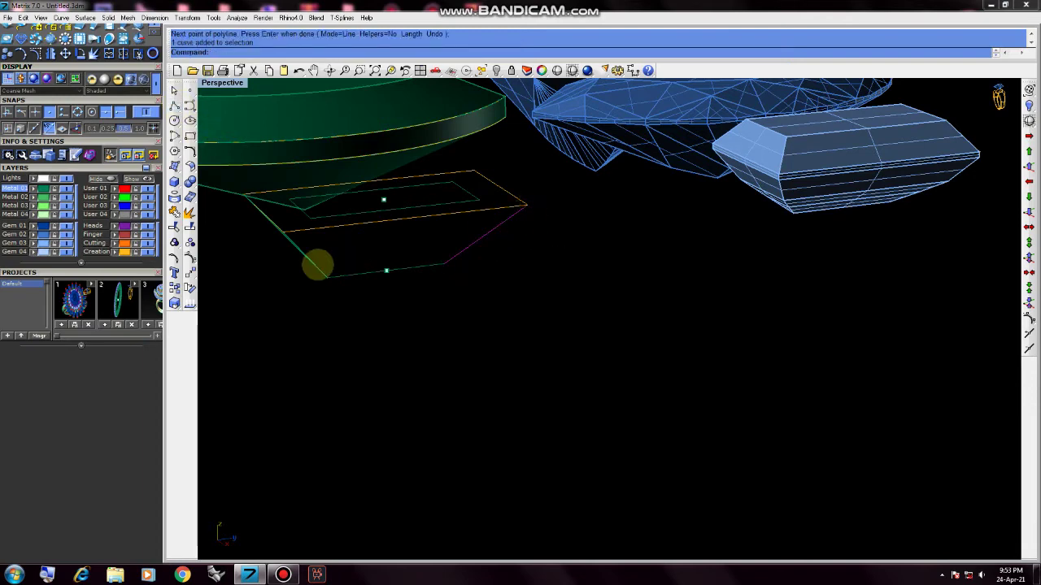
right_drag(420, 284, 569, 358)
- Check the seat in Top and Perspective views and close in on it
click(520, 333)
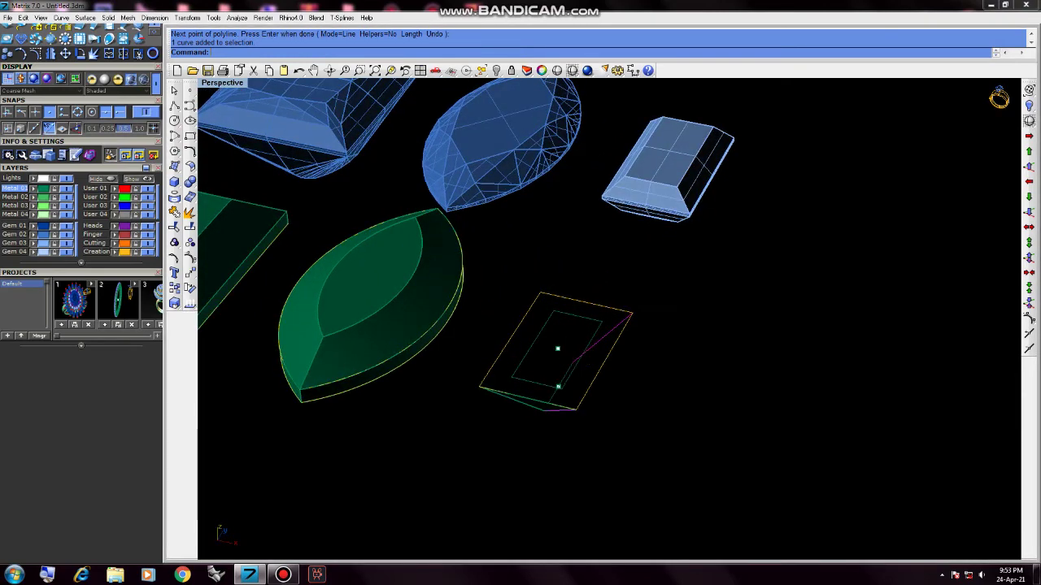
key(ctrl+F1)
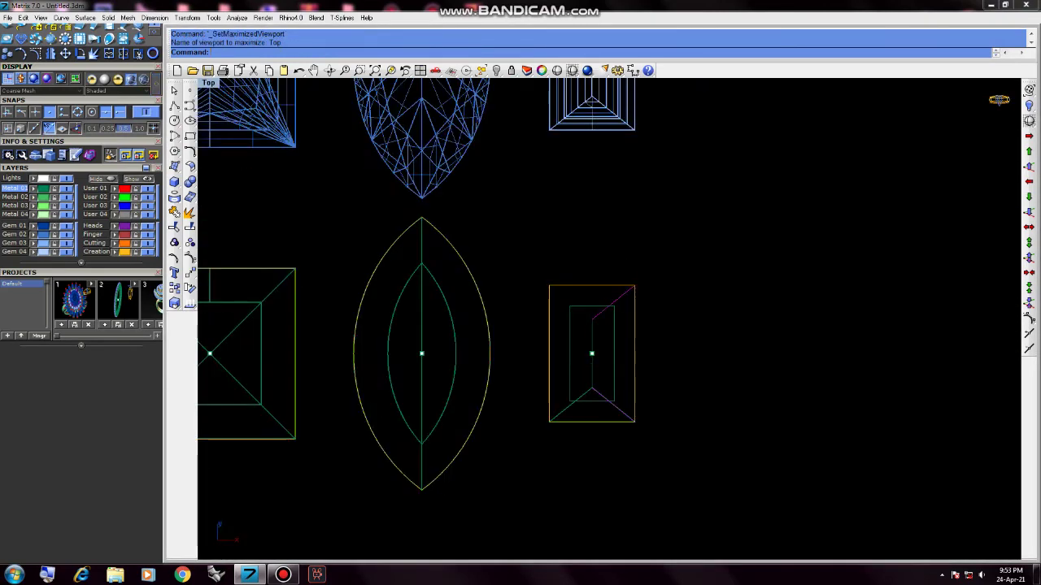
key(ctrl+F4)
right_drag(599, 320, 592, 299)
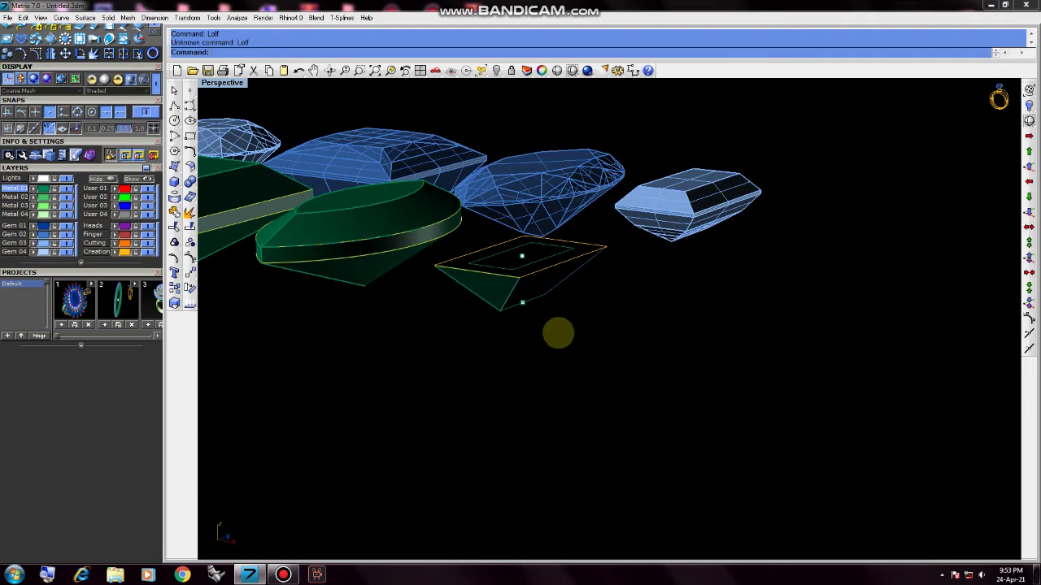
right_drag(558, 332, 526, 239)
scroll(548, 358, up, 3)
right_drag(548, 357, 450, 270)
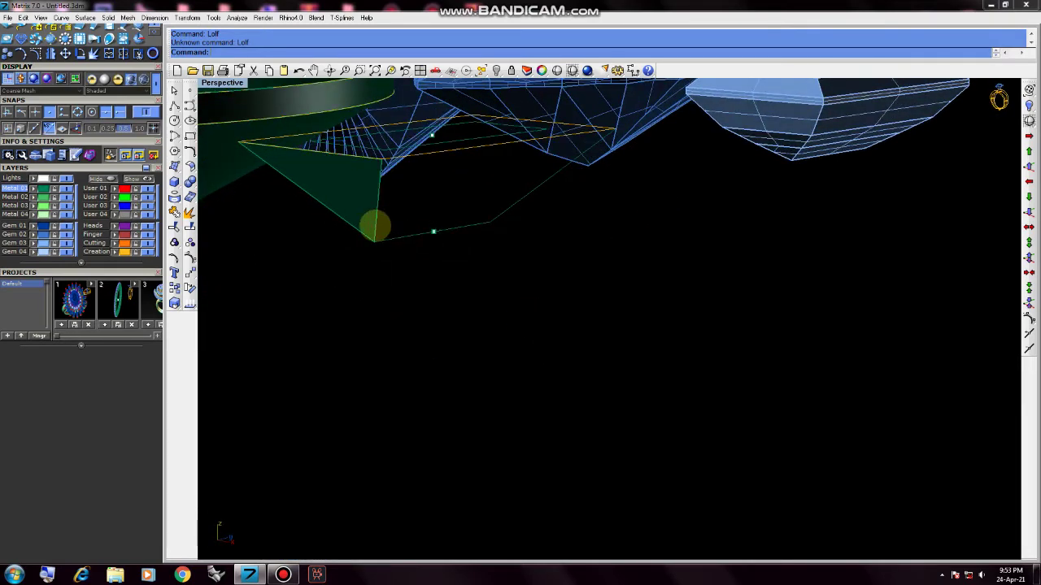
- Select the new corner curve with its neighbours and loft a second sloped face
click(375, 226)
click(553, 204)
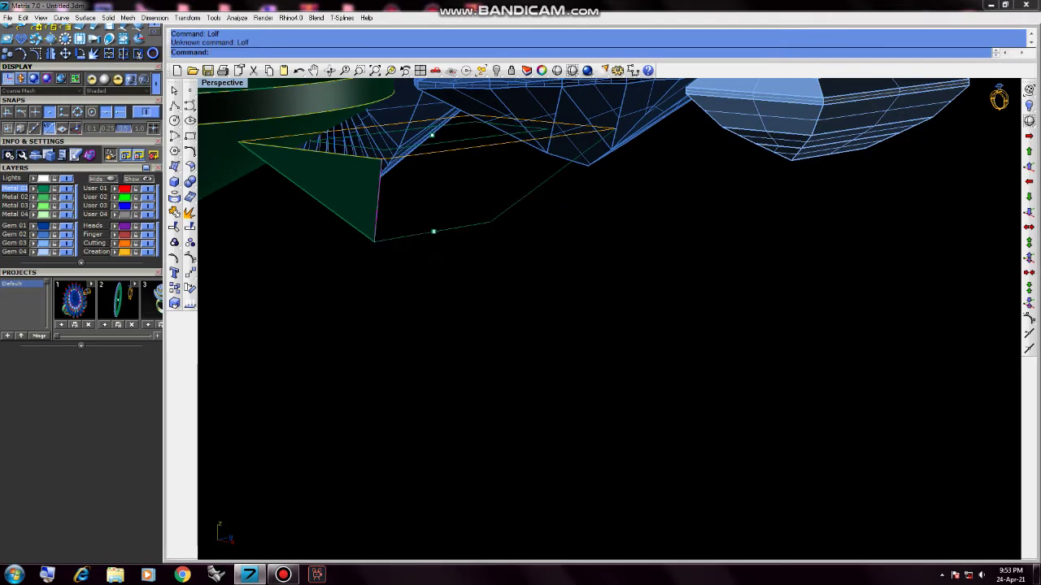
click(534, 192)
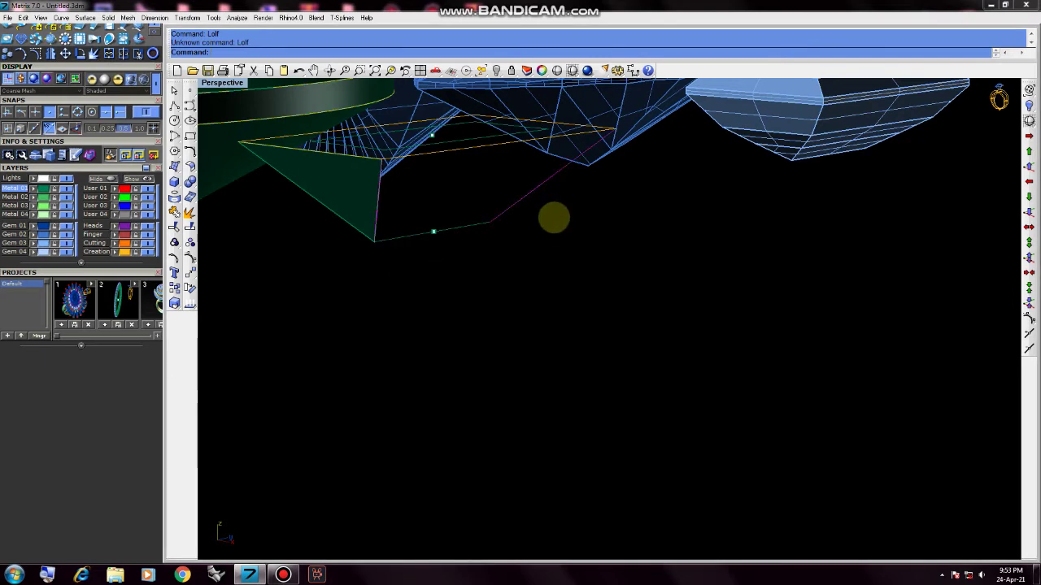
text(Loft)
key(Return)
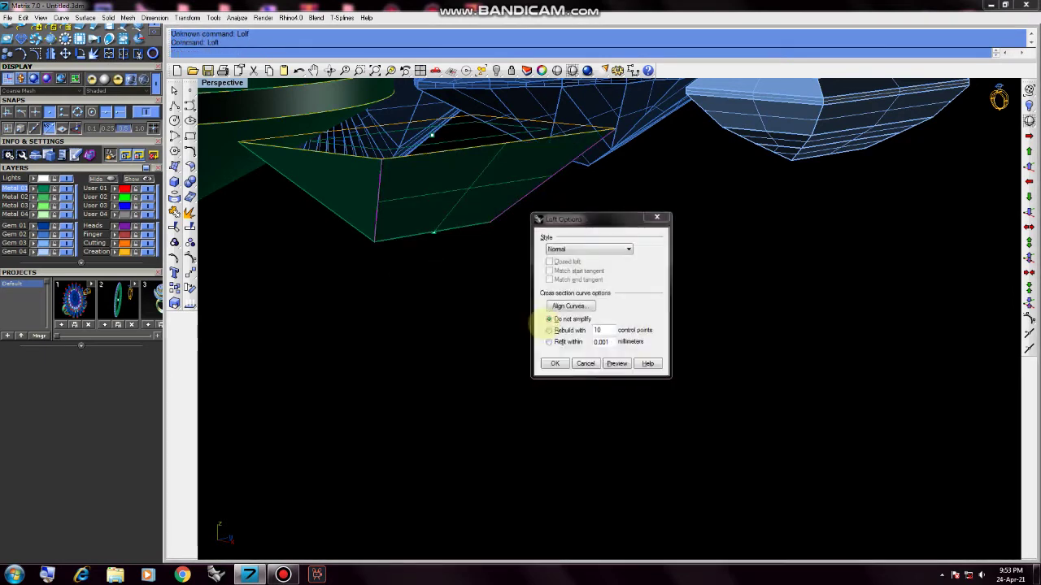
click(555, 363)
right_drag(522, 314, 529, 330)
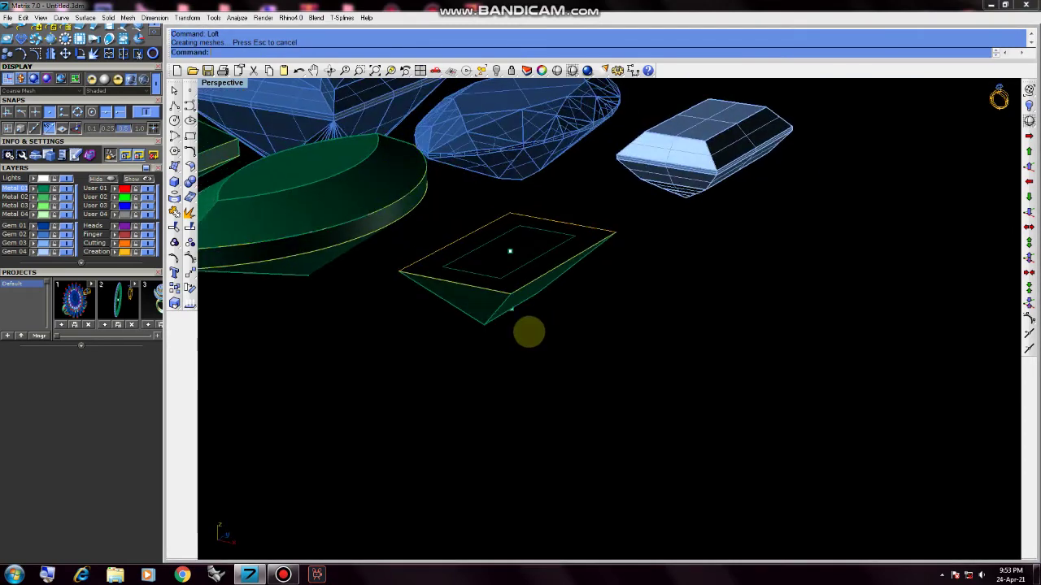
scroll(533, 289, up, 3)
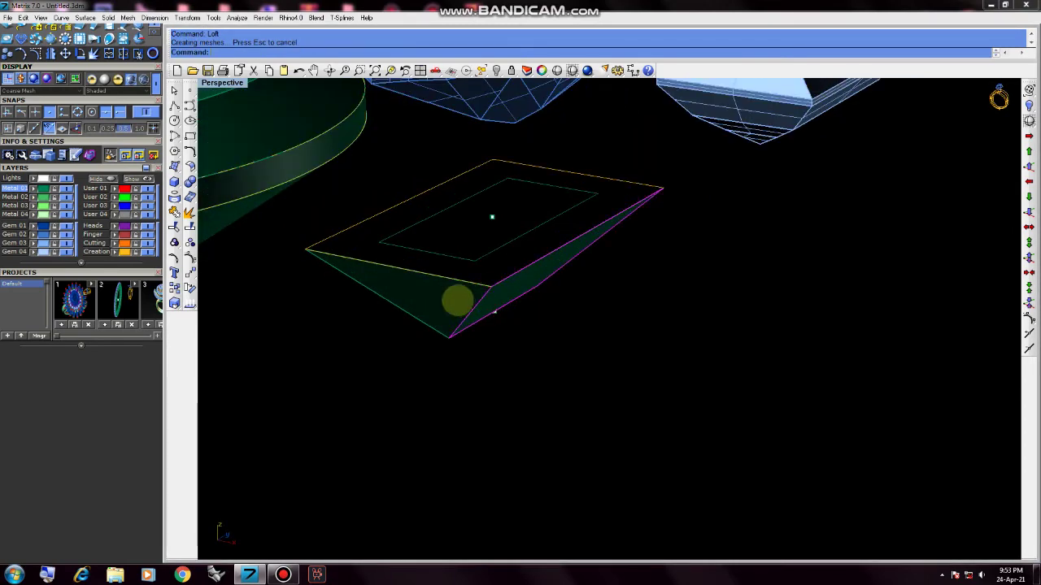
key(ctrl+F1)
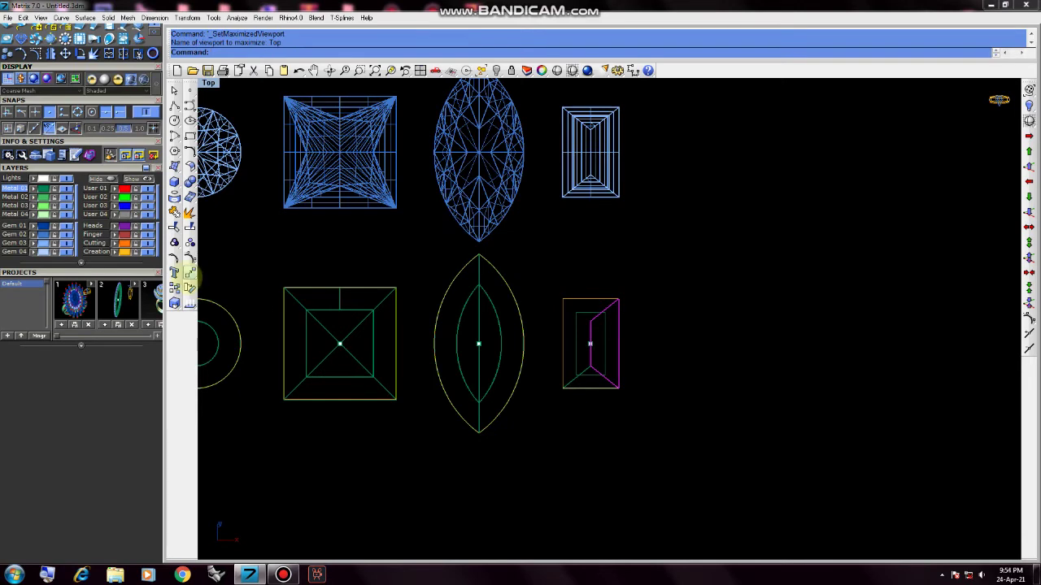
- Mirror the seat's corner lines about a plane starting at the origin (0)
click(189, 271)
click(283, 286)
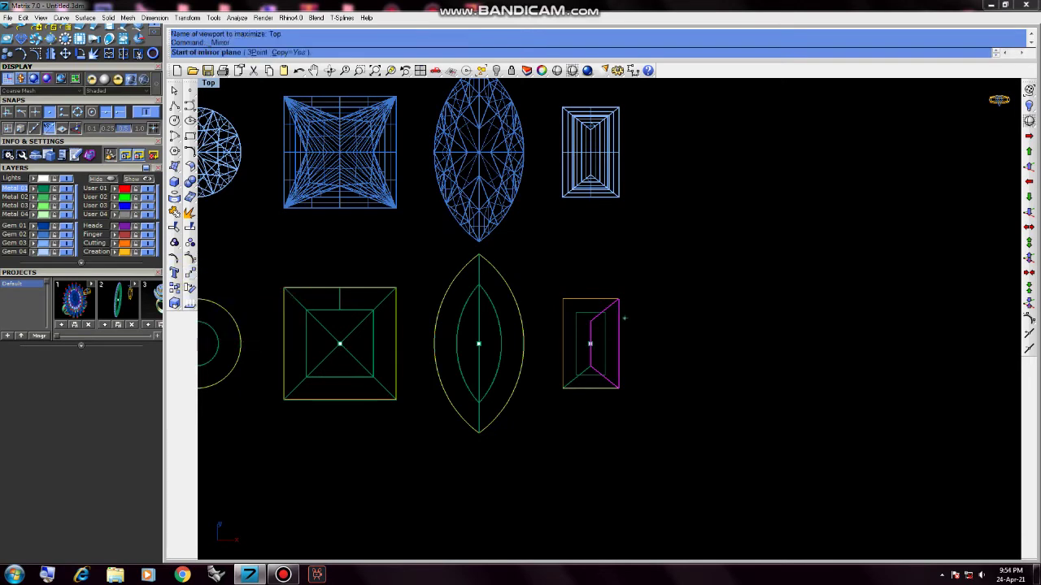
scroll(587, 351, up, 3)
scroll(594, 340, down, 1)
scroll(611, 337, down, 1)
scroll(615, 334, down, 4)
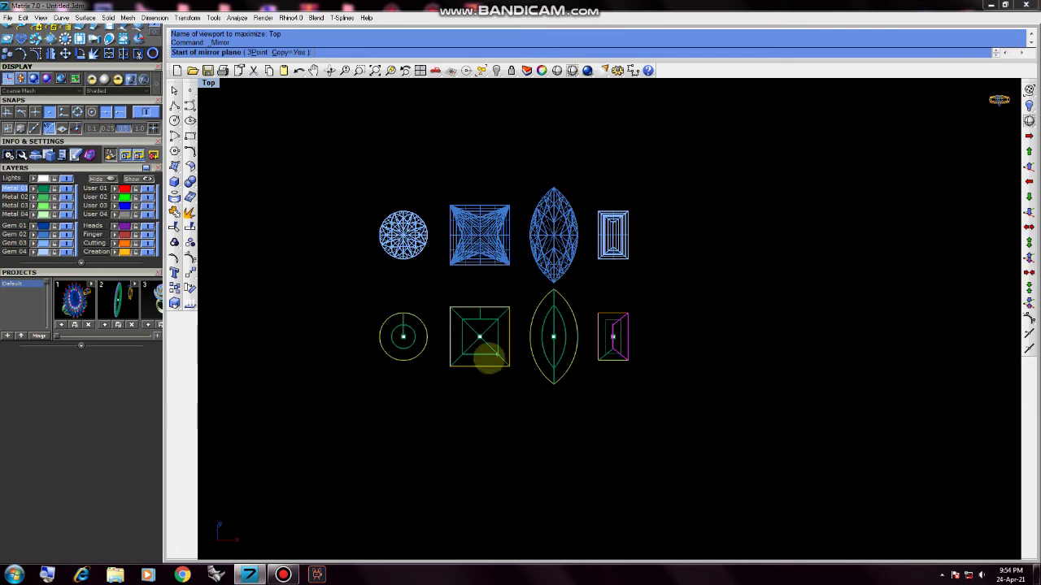
scroll(413, 348, up, 3)
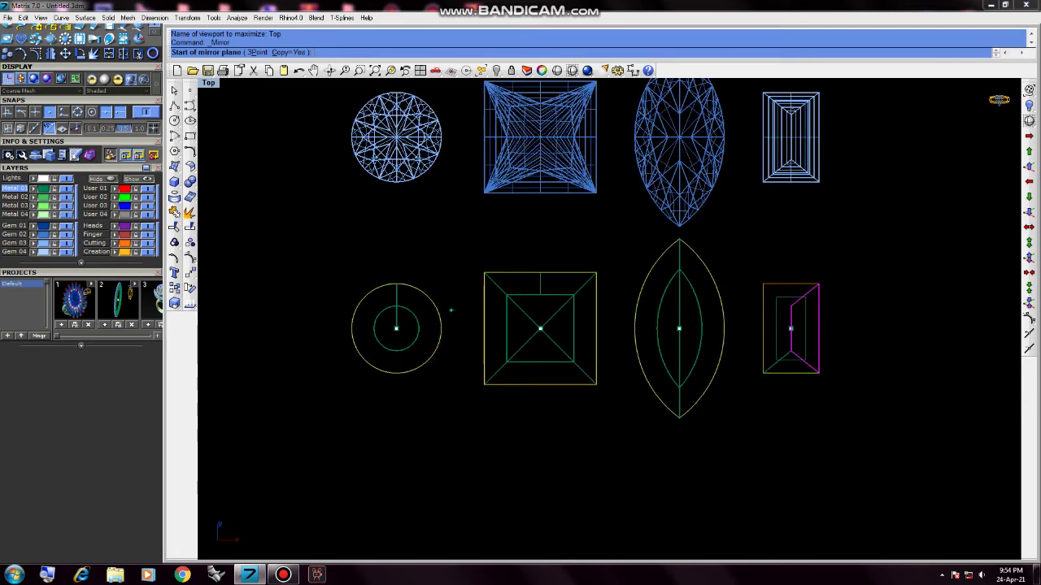
scroll(582, 291, down, 3)
text(0)
key(Return)
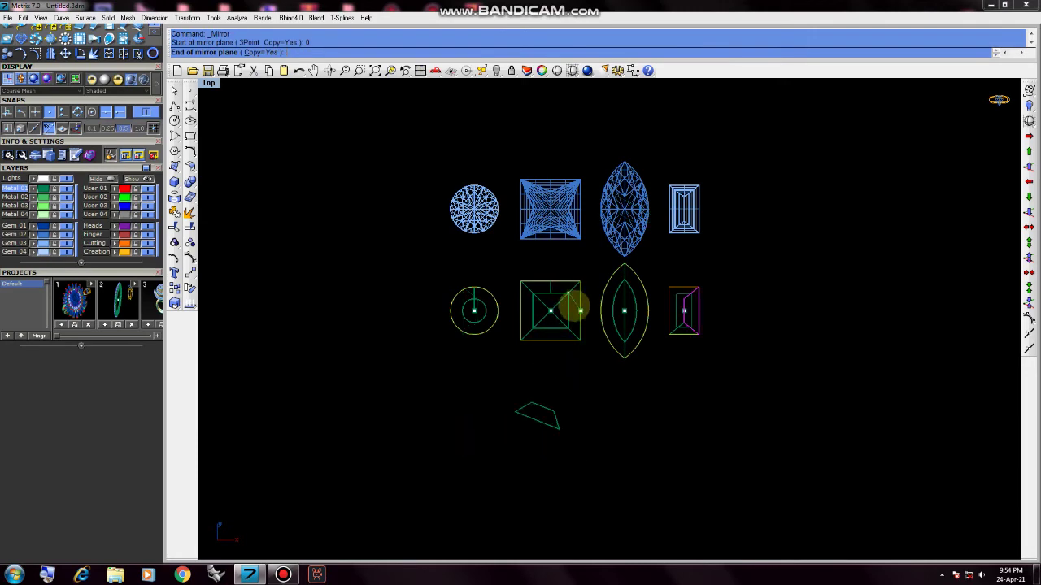
scroll(580, 310, up, 3)
click(582, 313)
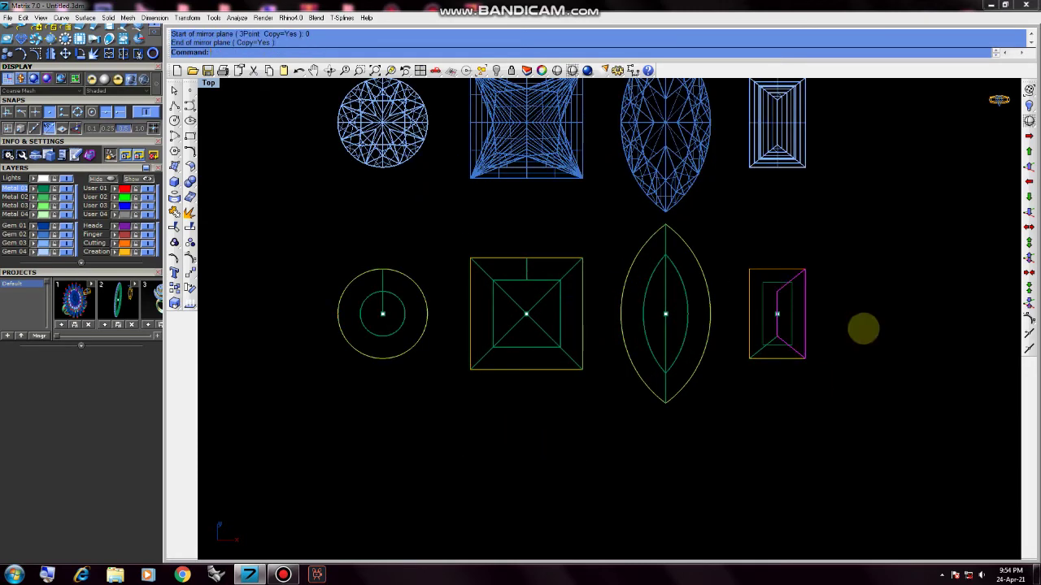
- Repeat the mirror about the seat centre to copy the lines onto the left half
scroll(670, 315, up, 5)
right_click(683, 323)
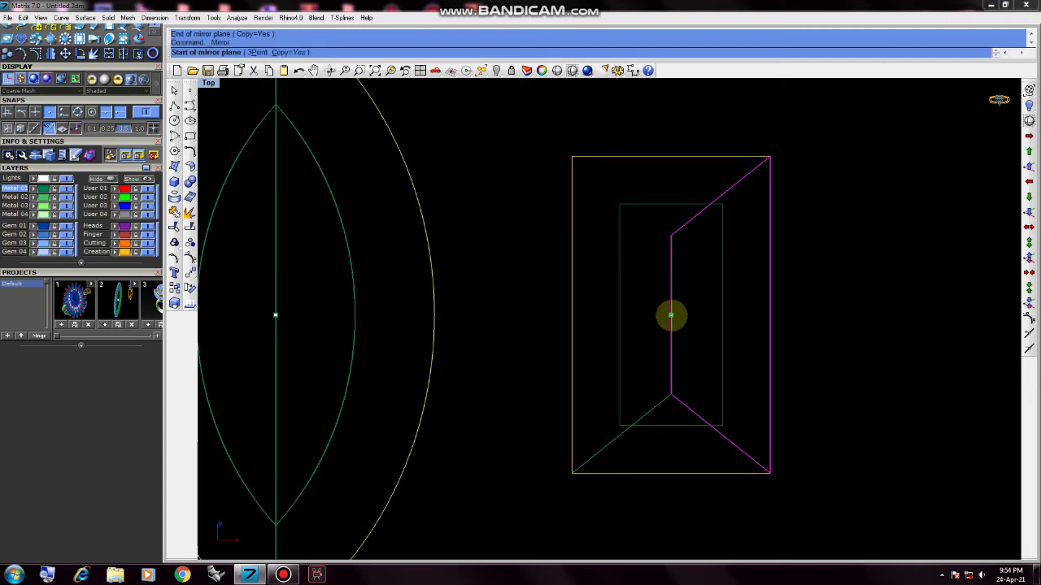
click(671, 314)
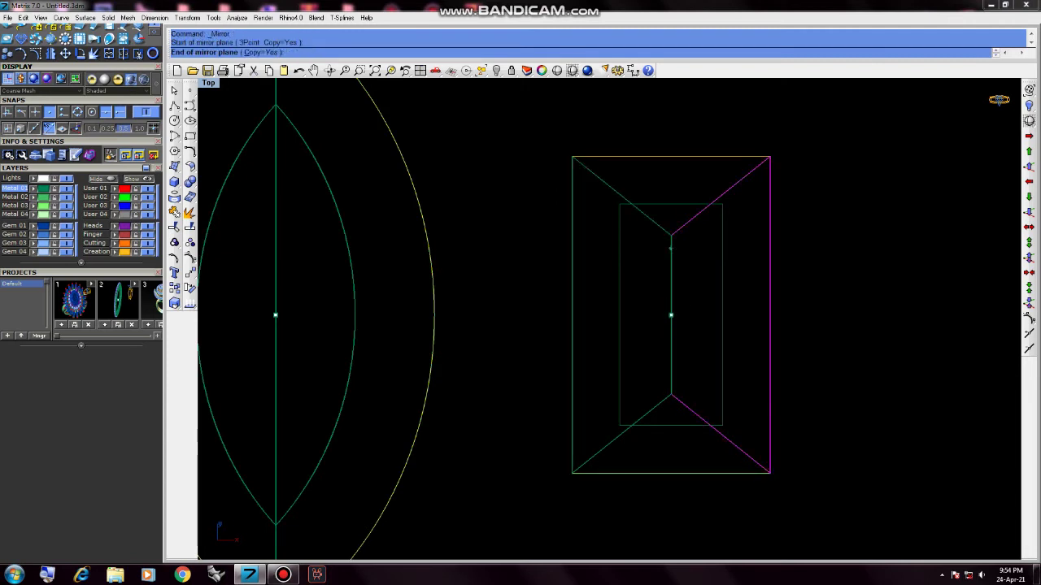
click(670, 115)
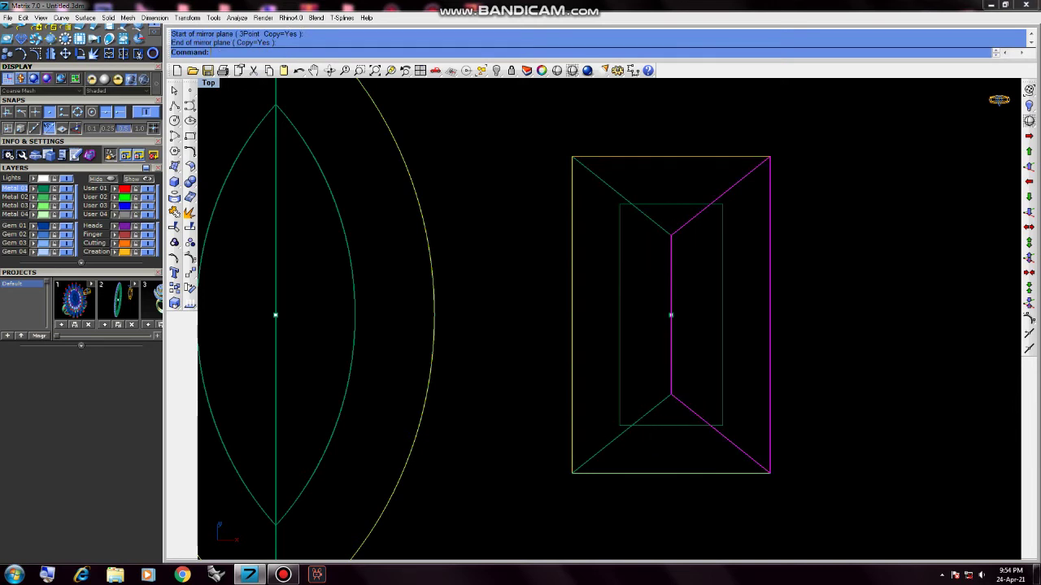
- Mirror the bottom triangle lines to the top about the centre and view in Perspective
click(617, 439)
click(651, 474)
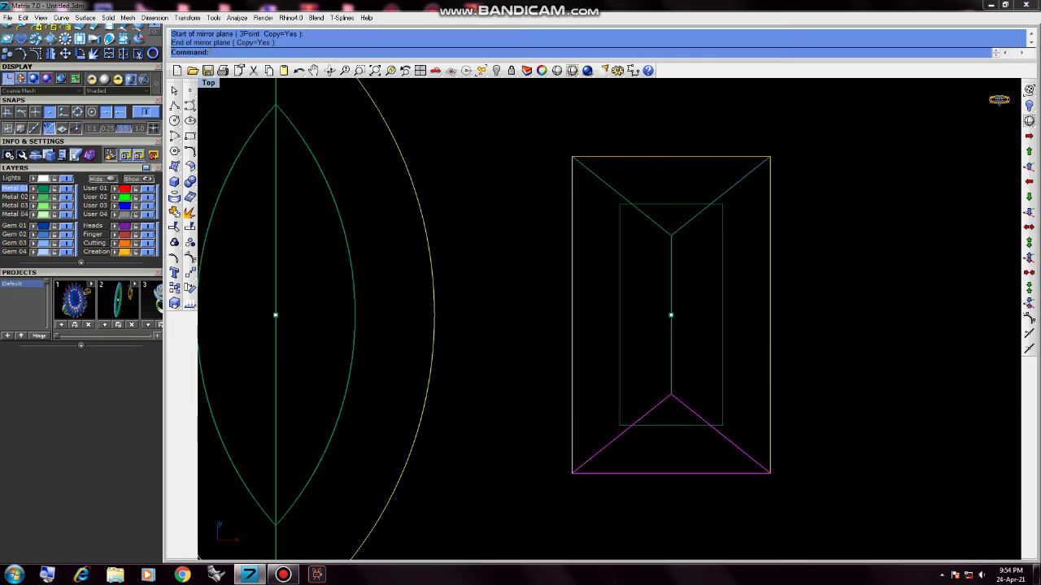
click(671, 315)
click(538, 316)
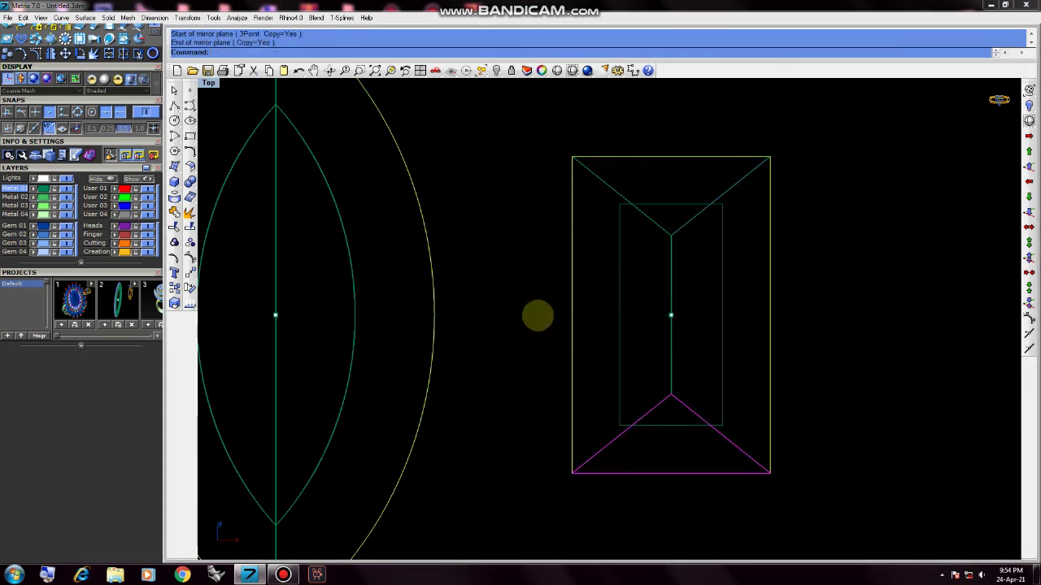
key(ctrl+F4)
mouse_move(602, 325)
right_down()
mouse_move(604, 158)
mouse_move(562, 377)
mouse_move(558, 353)
right_up()
- Duplicate the emerald seat's outline curve and raise the copy 1 unit (0,0,1)
scroll(526, 367, up, 3)
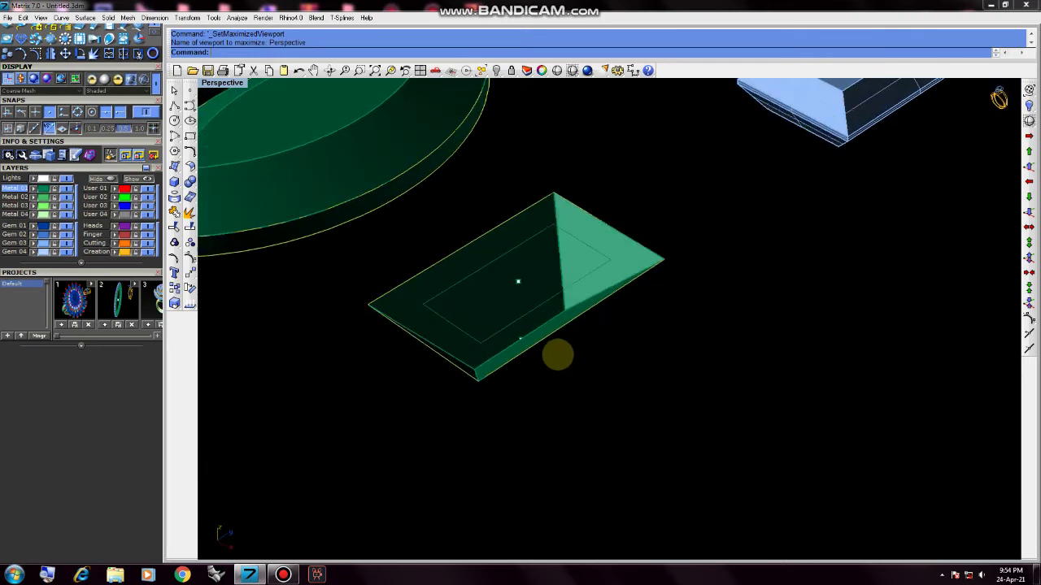
scroll(421, 329, up, 5)
click(416, 322)
click(452, 338)
key(ctrl+c)
key(ctrl+v)
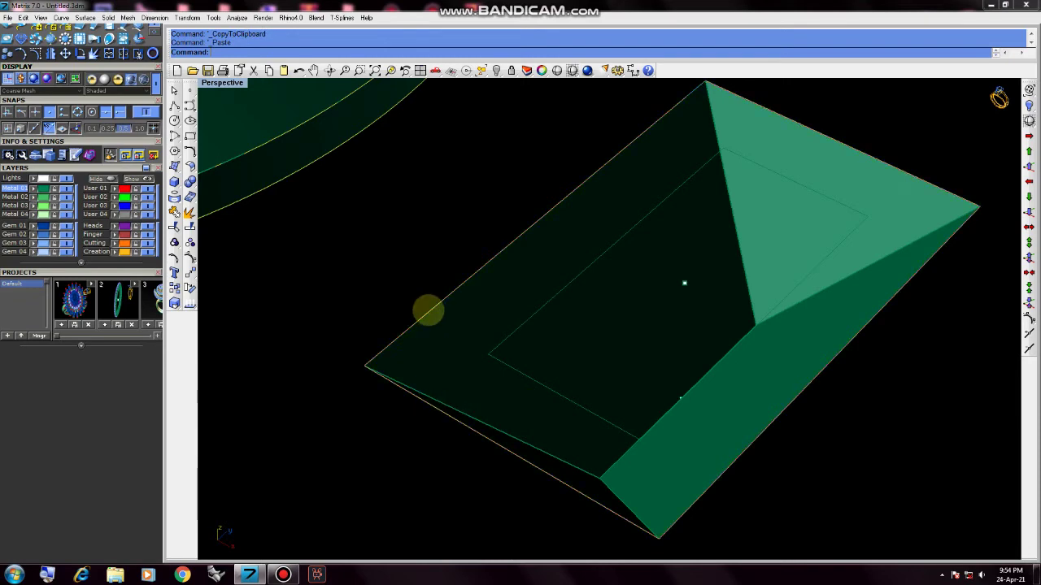
click(441, 321)
click(479, 348)
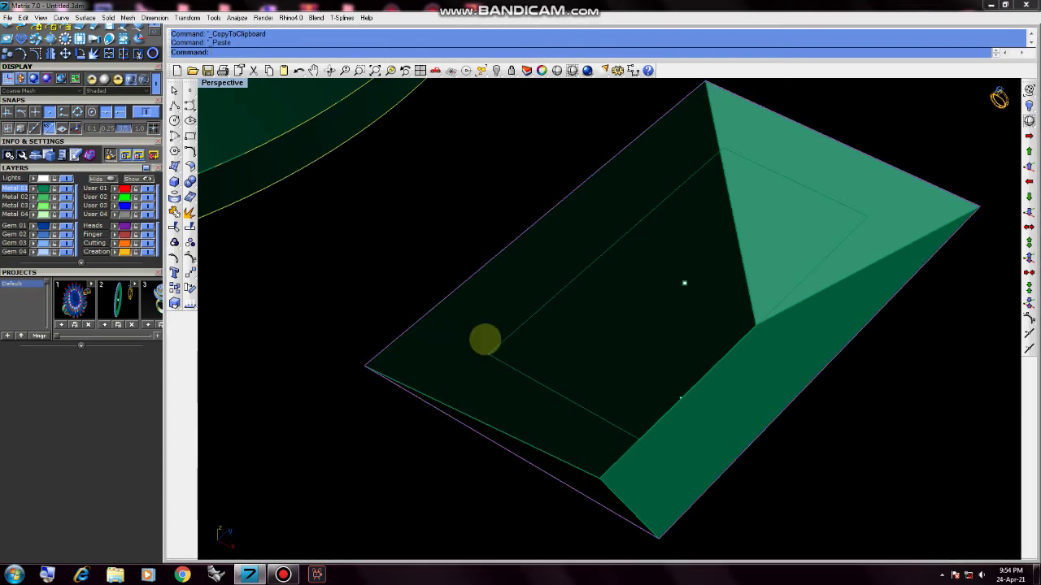
scroll(604, 342, down, 3)
scroll(604, 339, down, 1)
scroll(636, 343, down, 2)
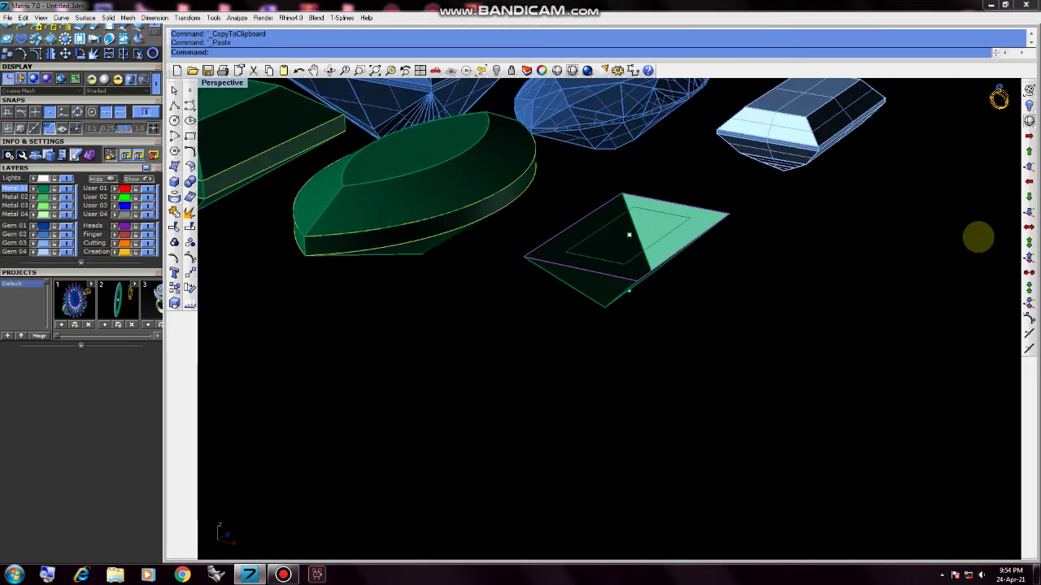
click(1029, 167)
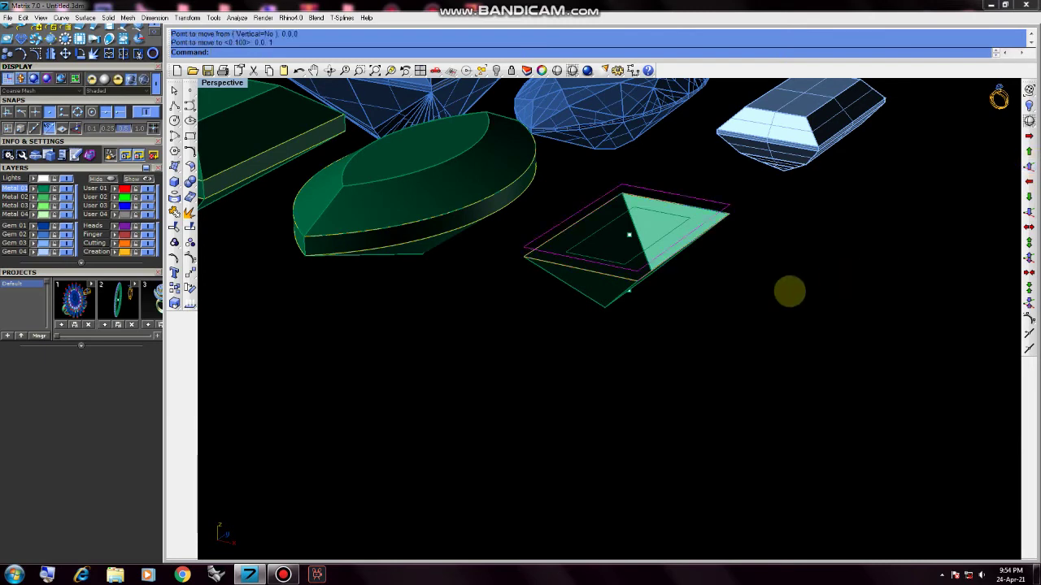
- Loft the two outlines with Normal style into a thin rim wall
scroll(620, 279, up, 2)
click(637, 289)
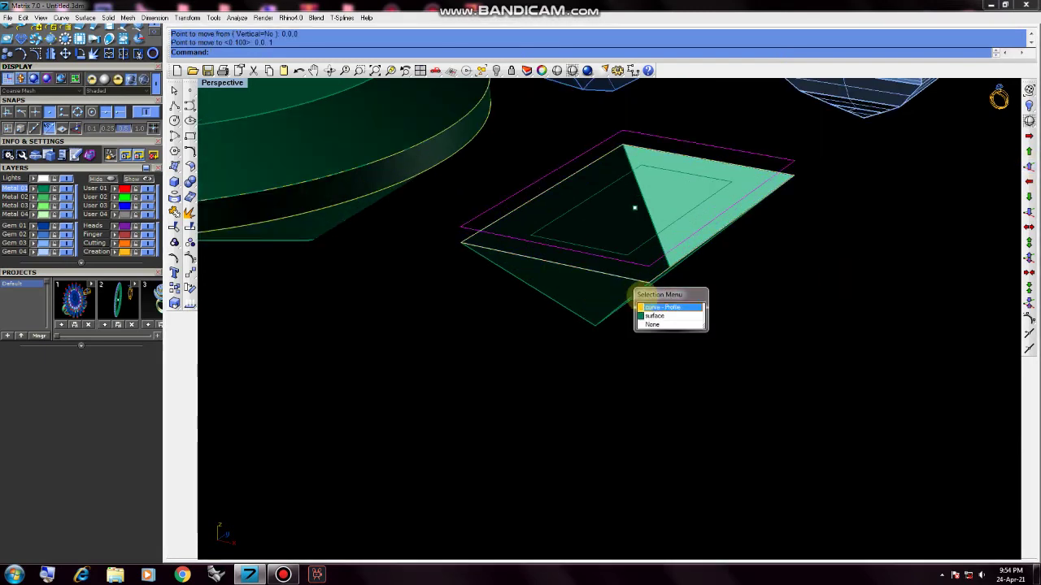
click(645, 306)
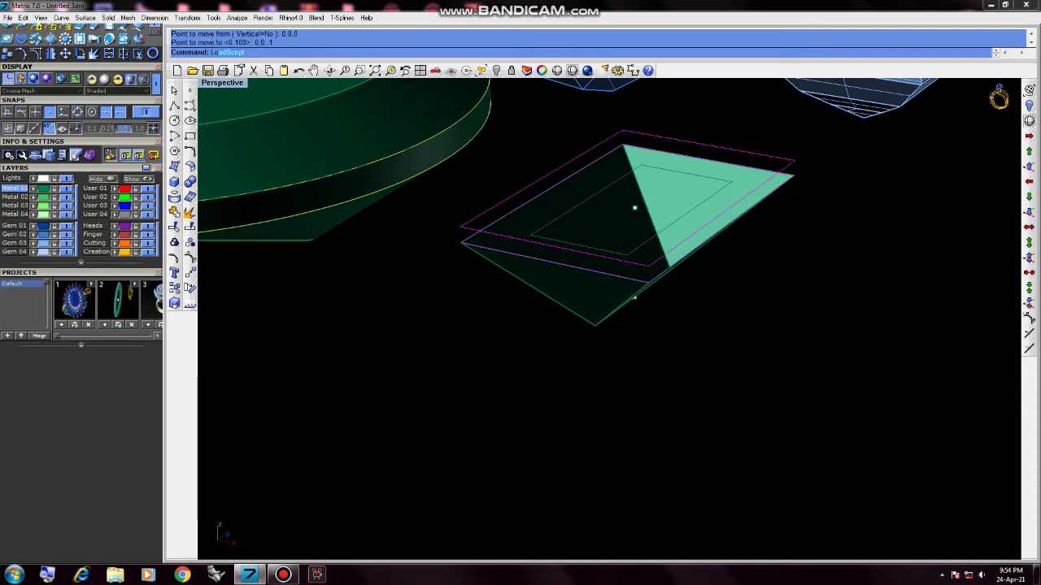
right_click(623, 309)
click(548, 367)
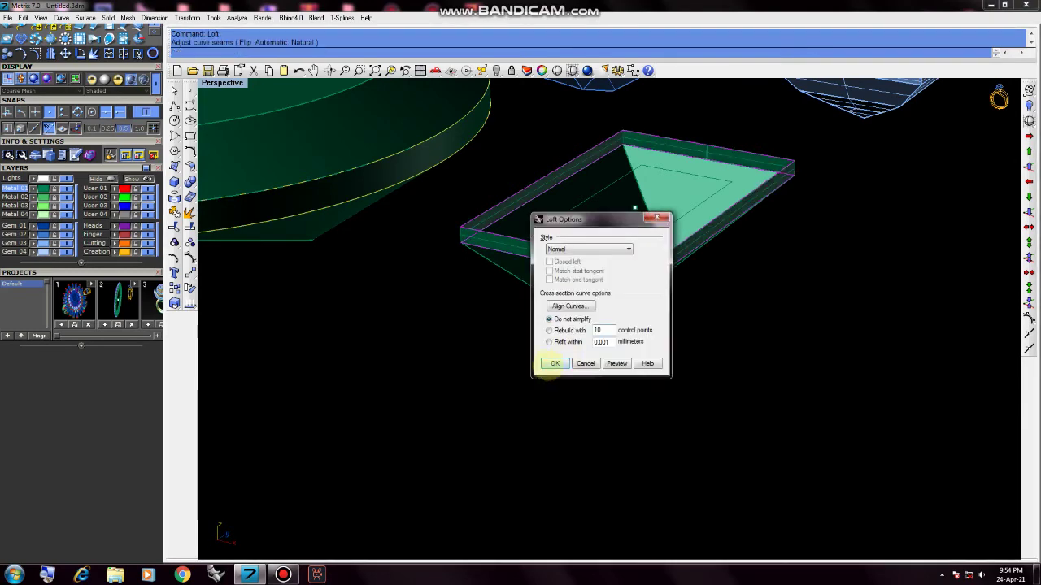
- Select the seat's inner outline and raise it 1 unit (0,0,1)
scroll(632, 333, down, 3)
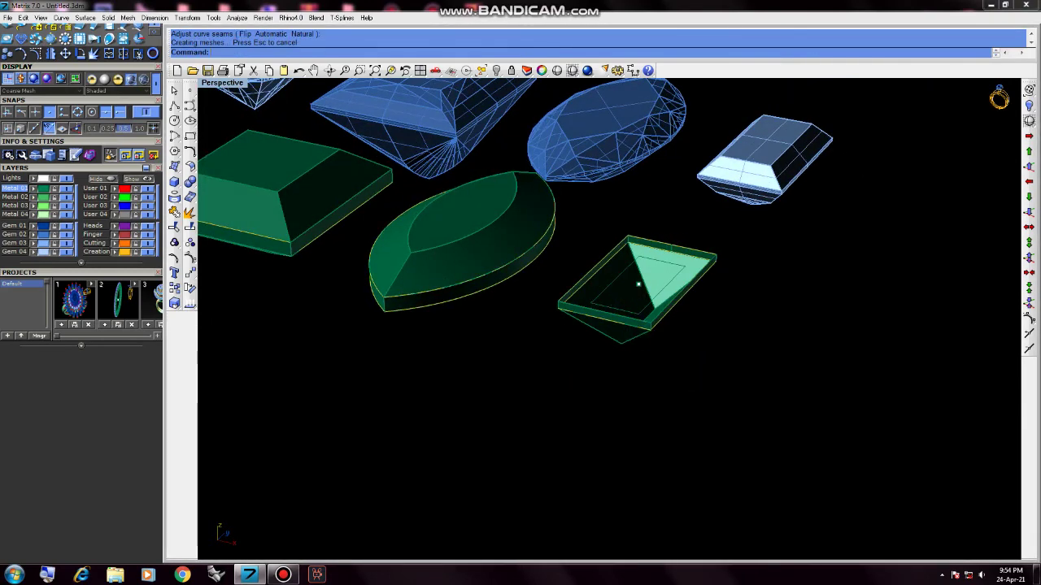
scroll(650, 325, up, 3)
right_drag(642, 385, 576, 334)
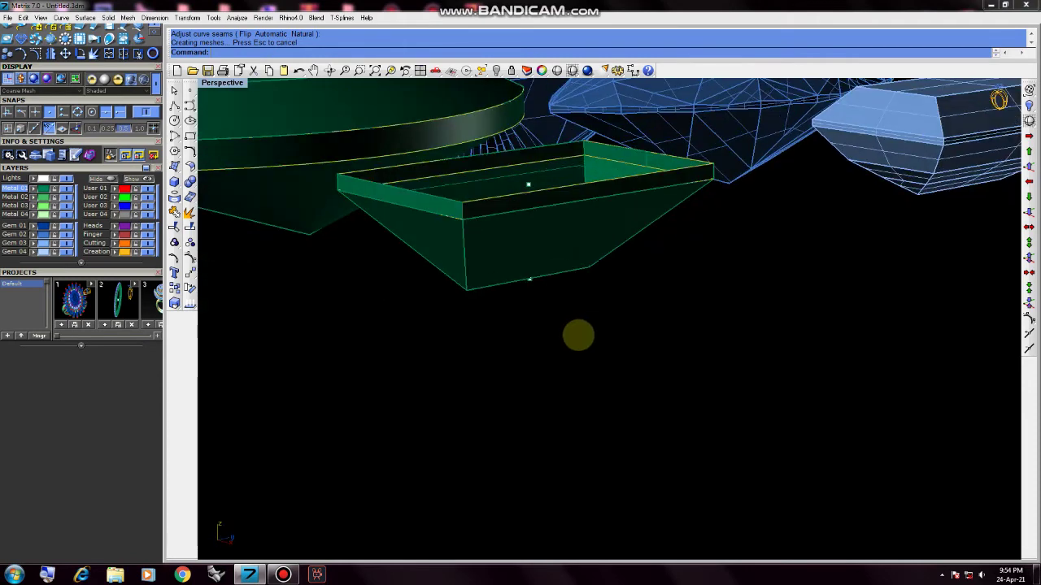
drag(544, 273, 544, 274)
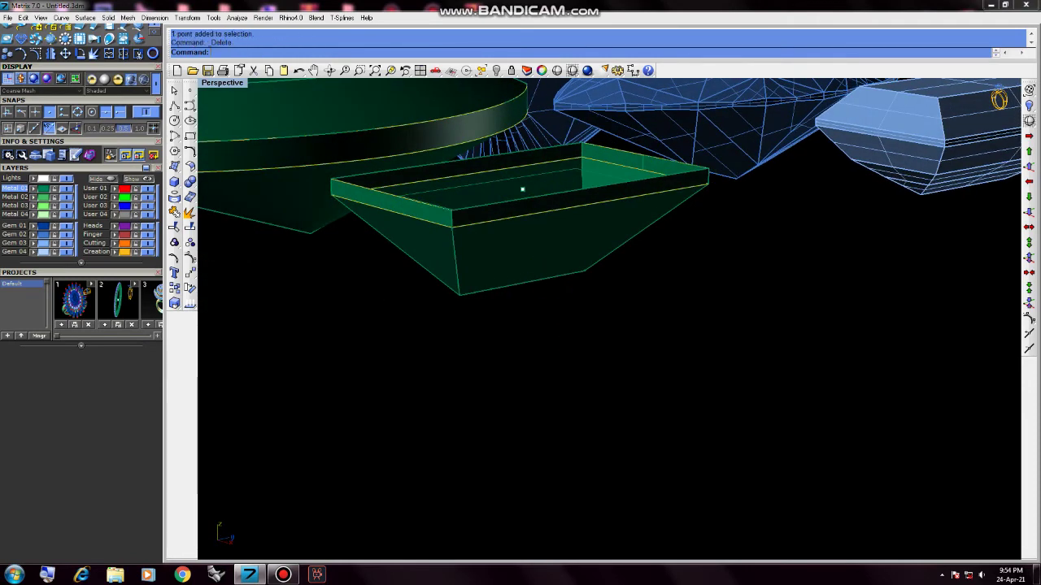
right_drag(522, 190, 572, 261)
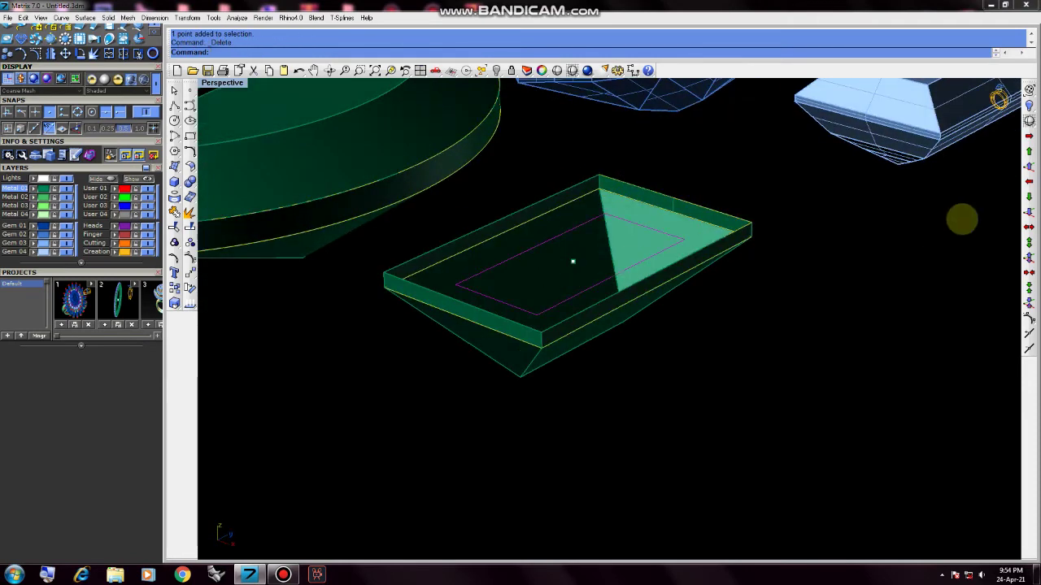
click(1028, 166)
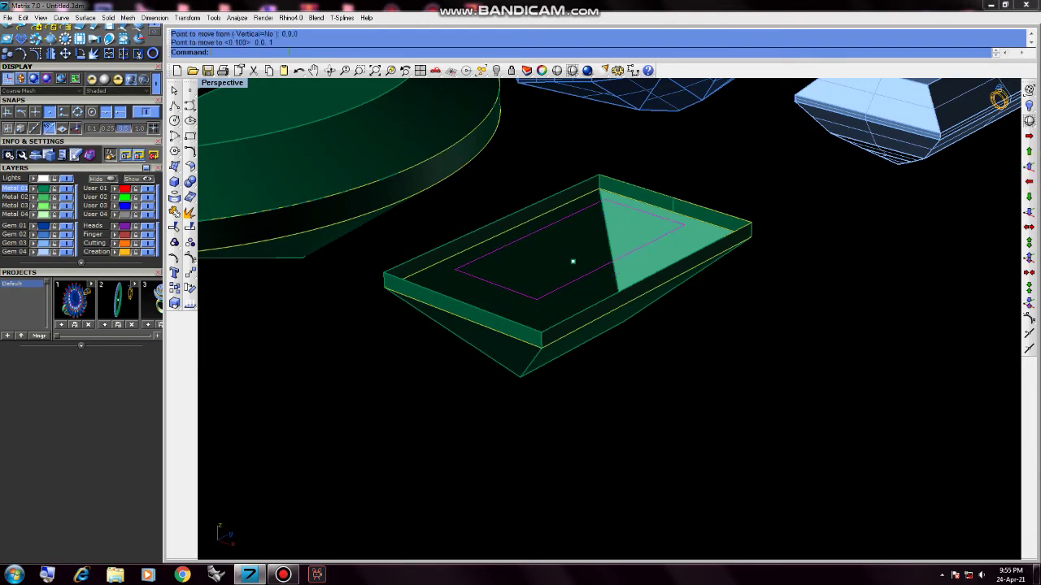
- Loft the rim edge to the raised inner curve, forming the sloped top ledge
mouse_move(815, 265)
right_down()
mouse_move(623, 293)
mouse_move(707, 280)
mouse_move(720, 251)
mouse_move(675, 203)
mouse_move(697, 233)
mouse_move(651, 299)
right_up()
click(653, 315)
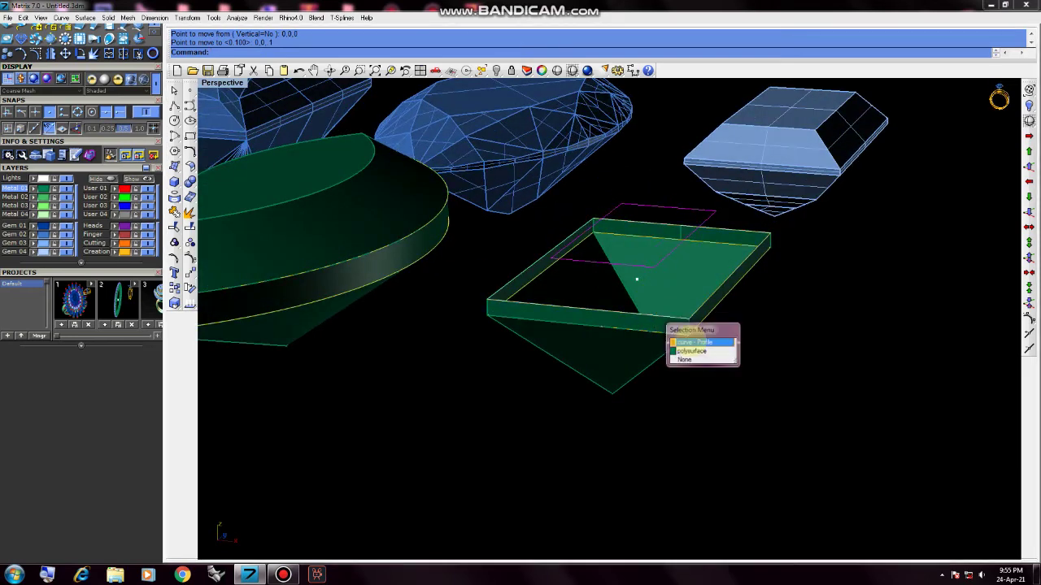
click(677, 330)
text(Lo)
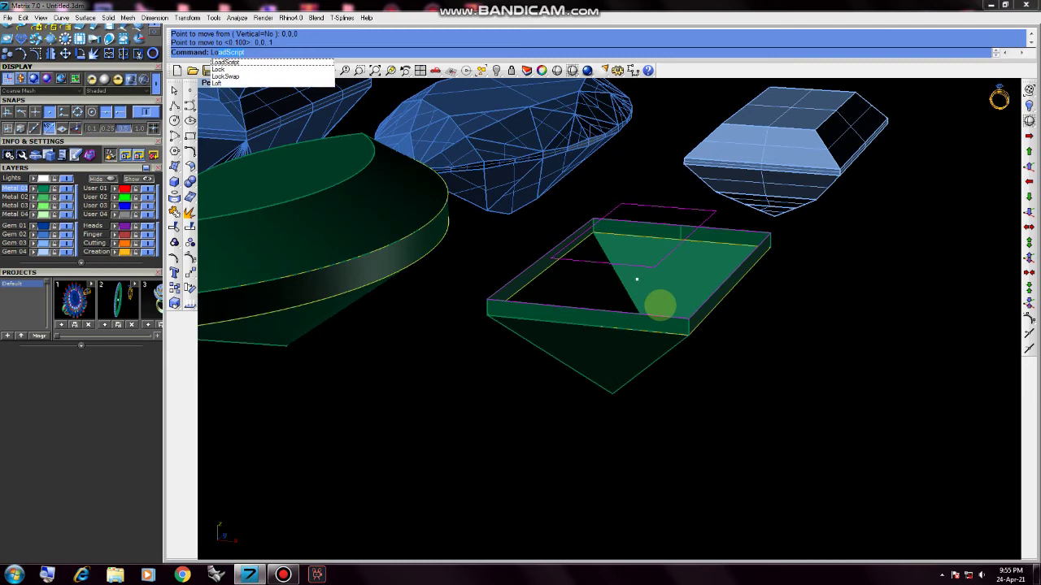
text(ft)
key(Return)
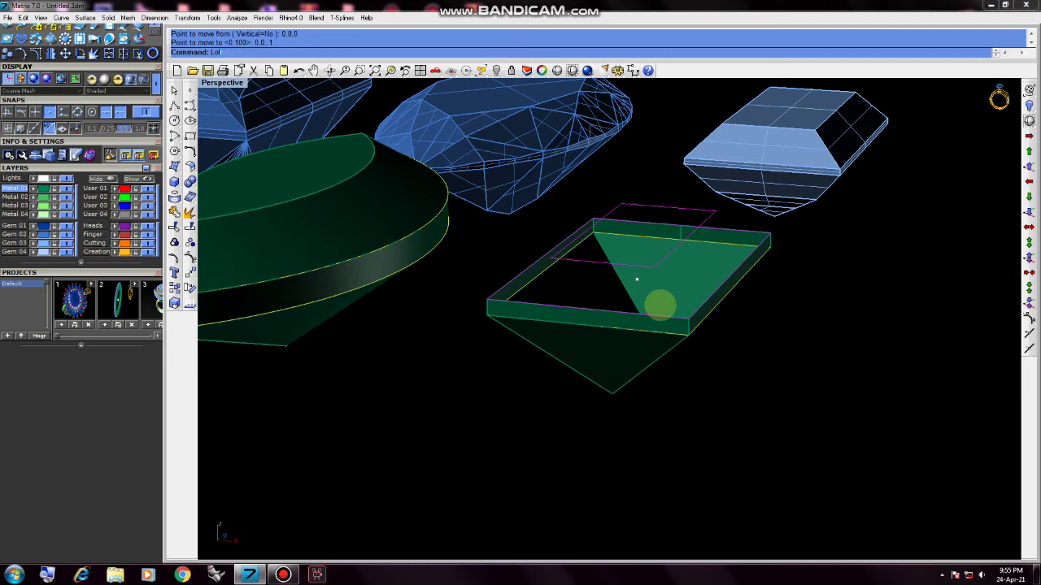
right_click(615, 342)
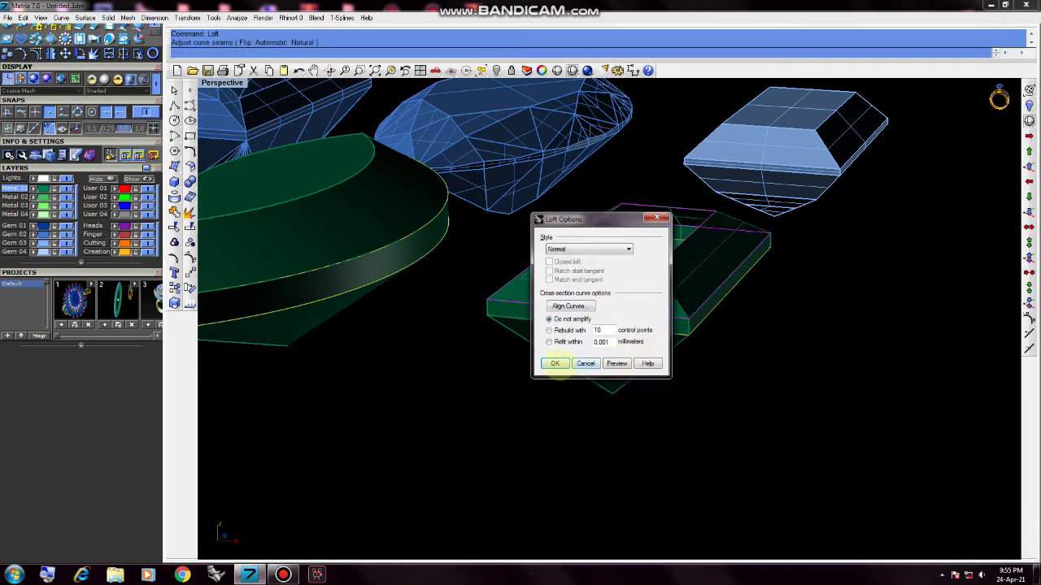
click(554, 364)
right_drag(650, 325, 705, 295)
scroll(666, 340, up, 2)
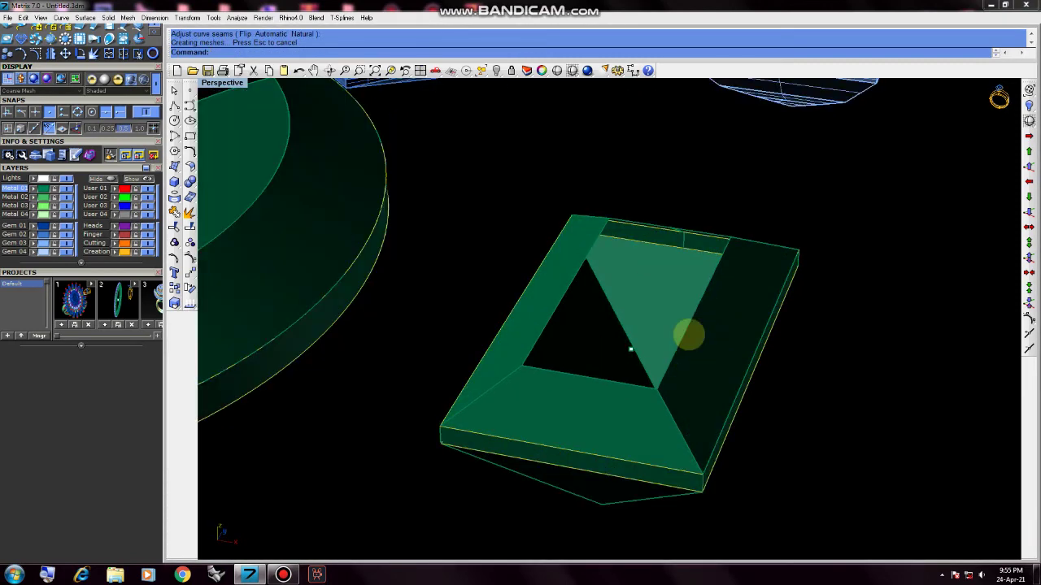
- Fill the triangular opening with a Patch surface and zoom out
click(721, 350)
click(691, 345)
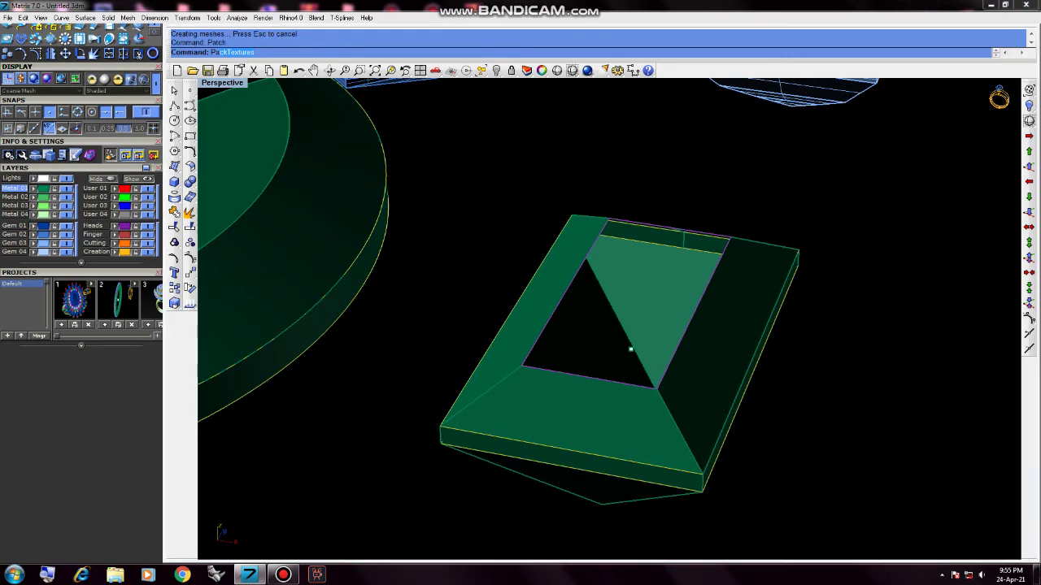
click(564, 374)
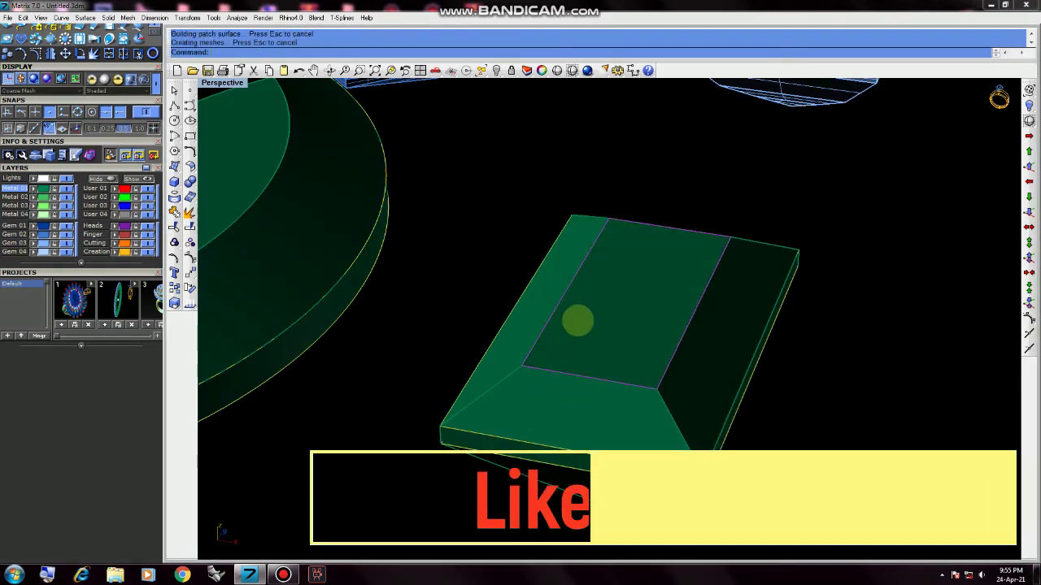
scroll(746, 371, down, 3)
scroll(746, 372, down, 3)
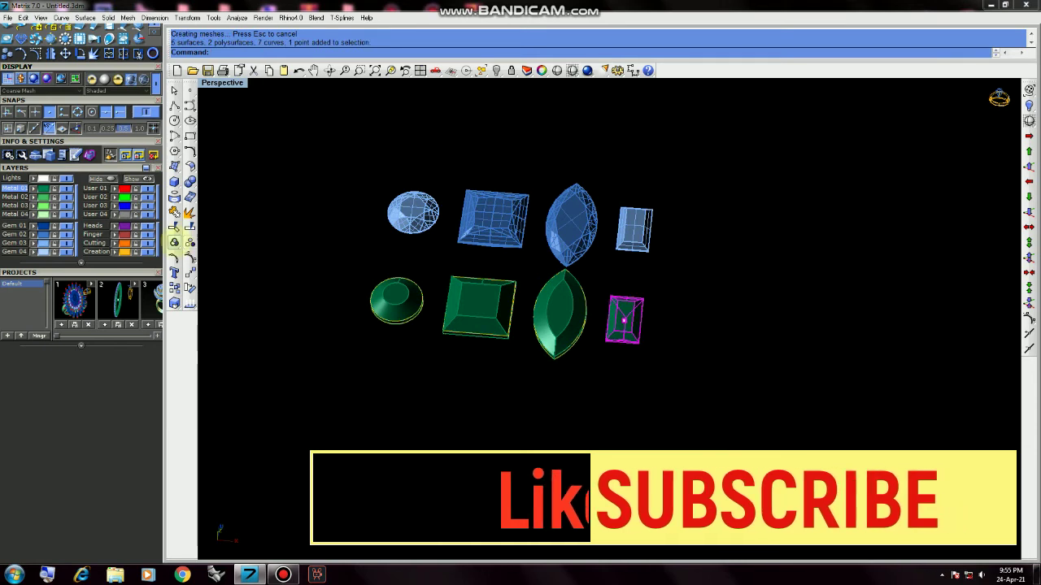
- Group the emerald-cut seat's parts, then view the pieces from above in shaded display
key(ctrl+g)
right_drag(627, 360, 354, 192)
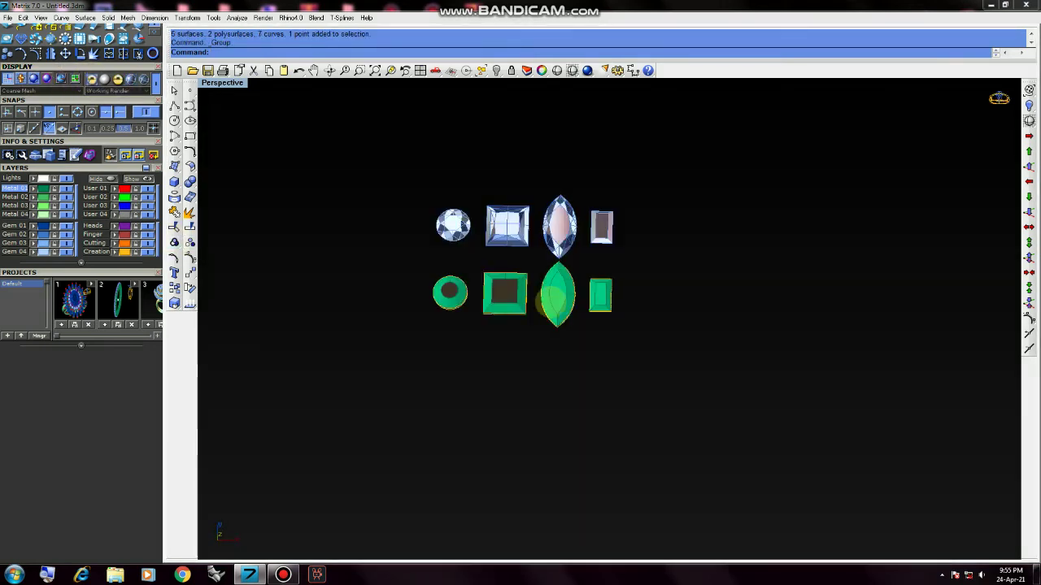
mouse_move(575, 303)
right_down()
mouse_move(474, 207)
mouse_move(576, 271)
right_up()
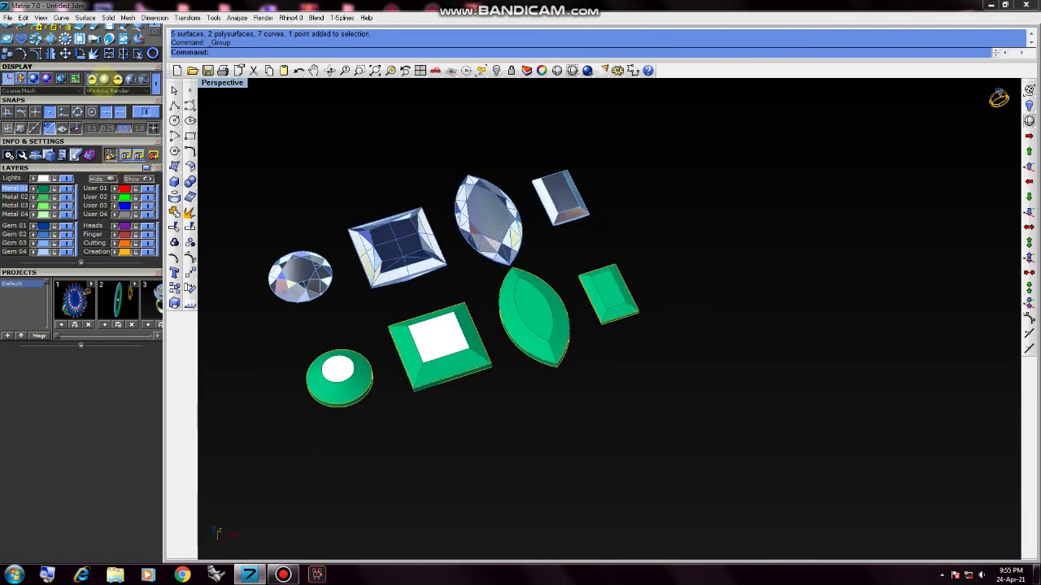
click(118, 79)
right_drag(594, 349, 605, 325)
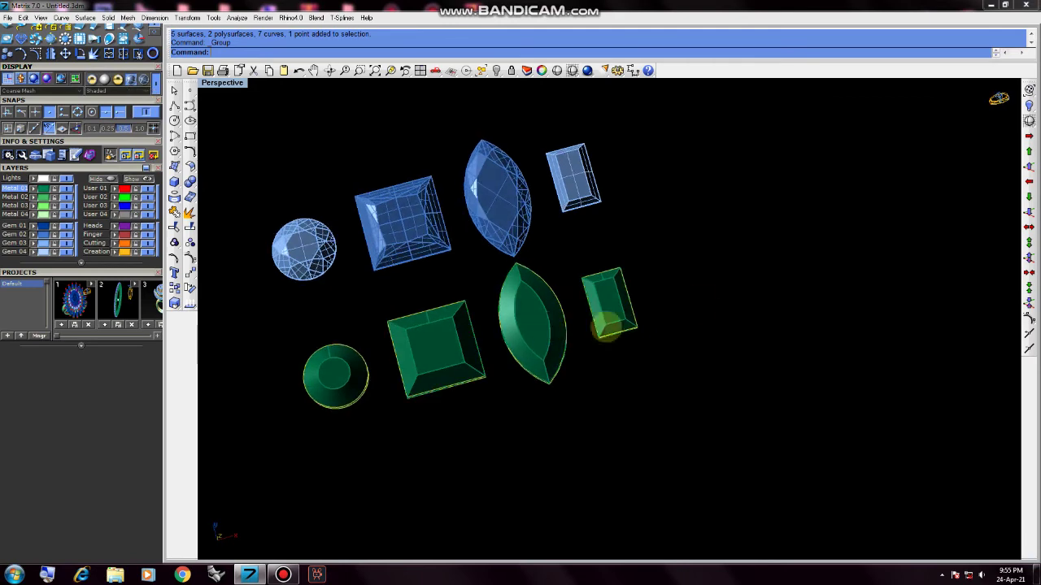
- Select the row of four seats and the gems, and preview them in Working Render
drag(712, 451, 295, 268)
right_drag(295, 268, 598, 153)
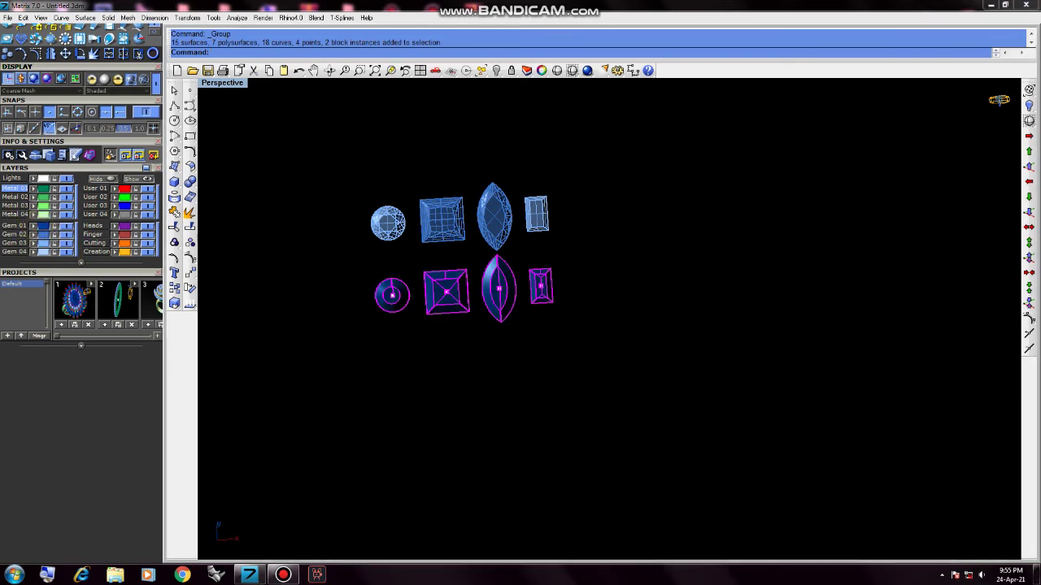
scroll(532, 311, down, 3)
click(120, 160)
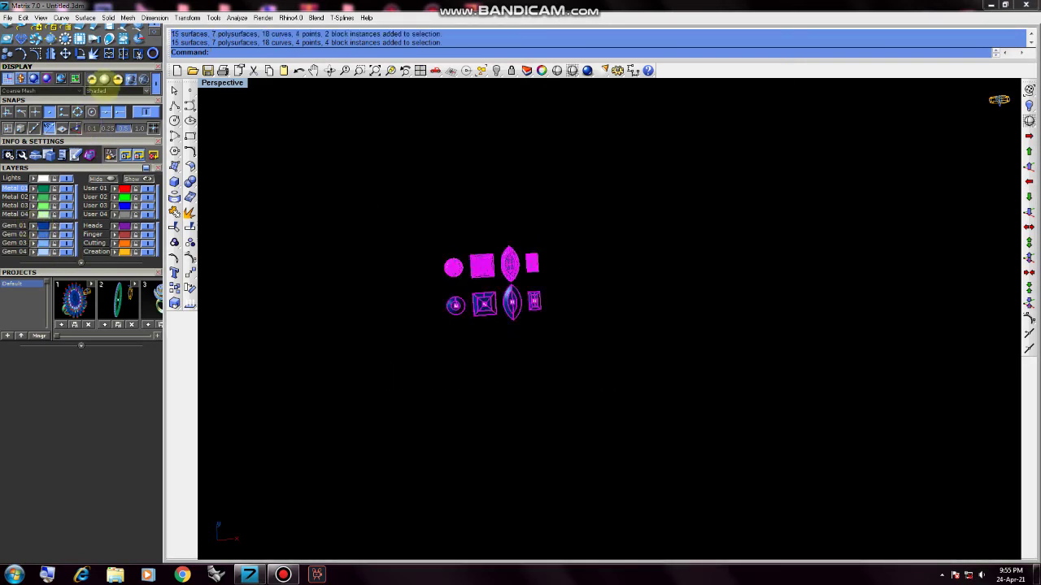
click(74, 79)
click(431, 365)
- Orbit to an oblique angle and return the viewport to shaded display
scroll(486, 284, up, 2)
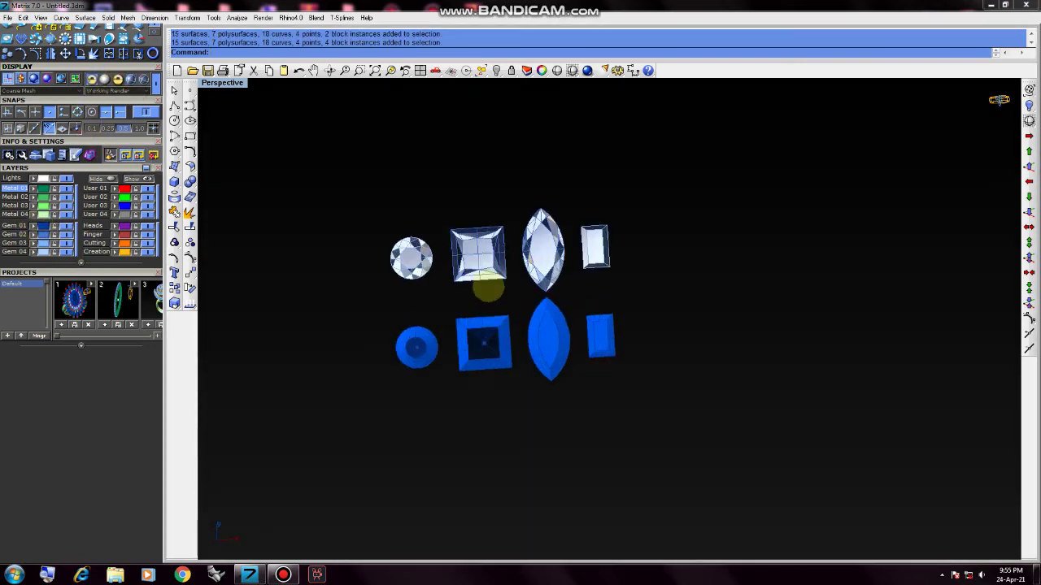
scroll(542, 277, up, 3)
mouse_move(543, 277)
right_down()
mouse_move(548, 190)
mouse_move(507, 193)
mouse_move(483, 259)
mouse_move(494, 221)
right_up()
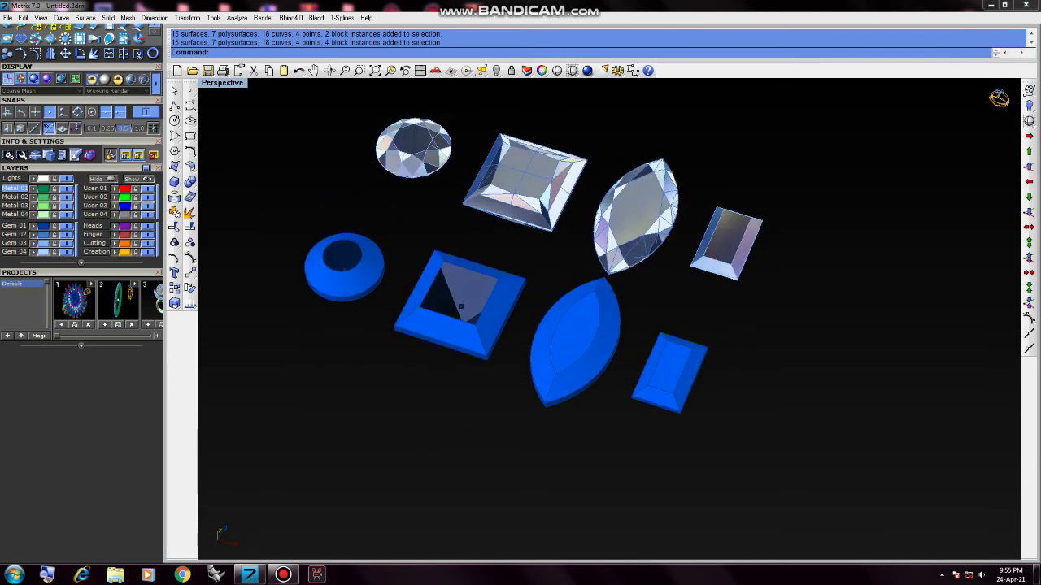
scroll(460, 307, up, 2)
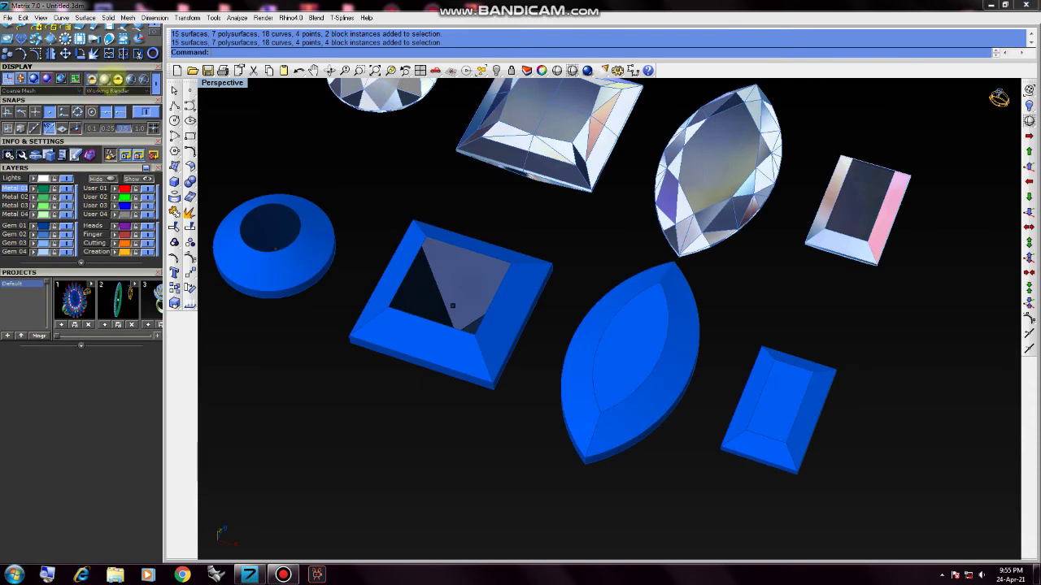
click(133, 79)
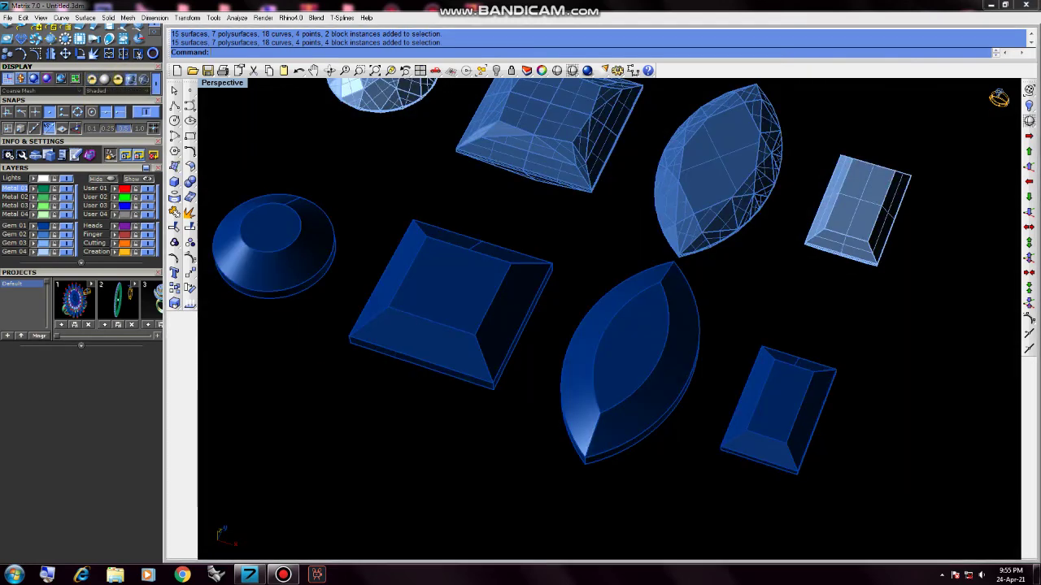
right_drag(521, 325, 556, 370)
scroll(557, 370, down, 2)
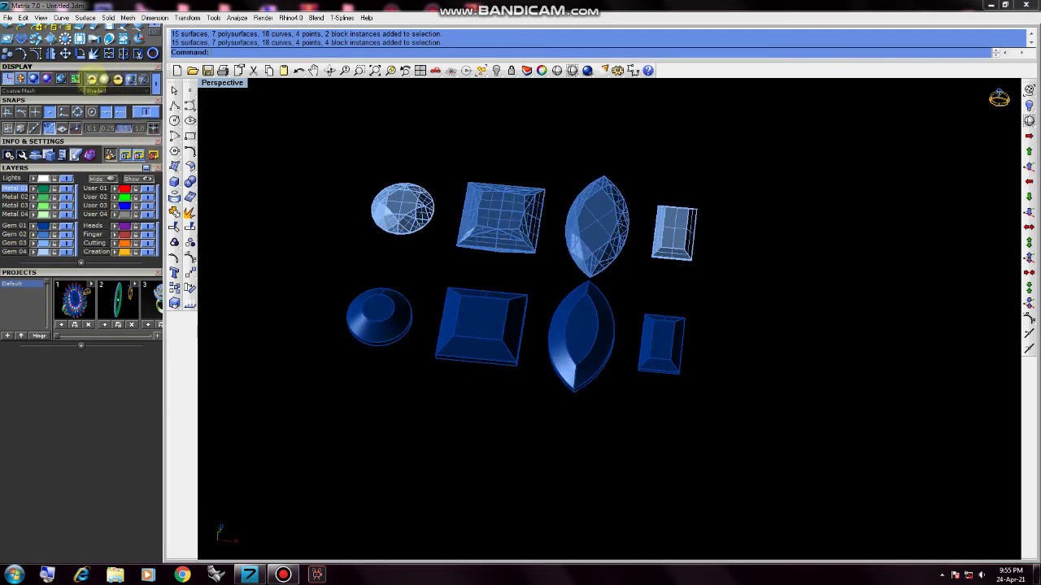
- Compare Working Render and Rendered display, then return to shaded and select the four seats
click(104, 79)
click(118, 78)
mouse_move(481, 284)
right_down()
mouse_move(555, 295)
mouse_move(553, 325)
right_up()
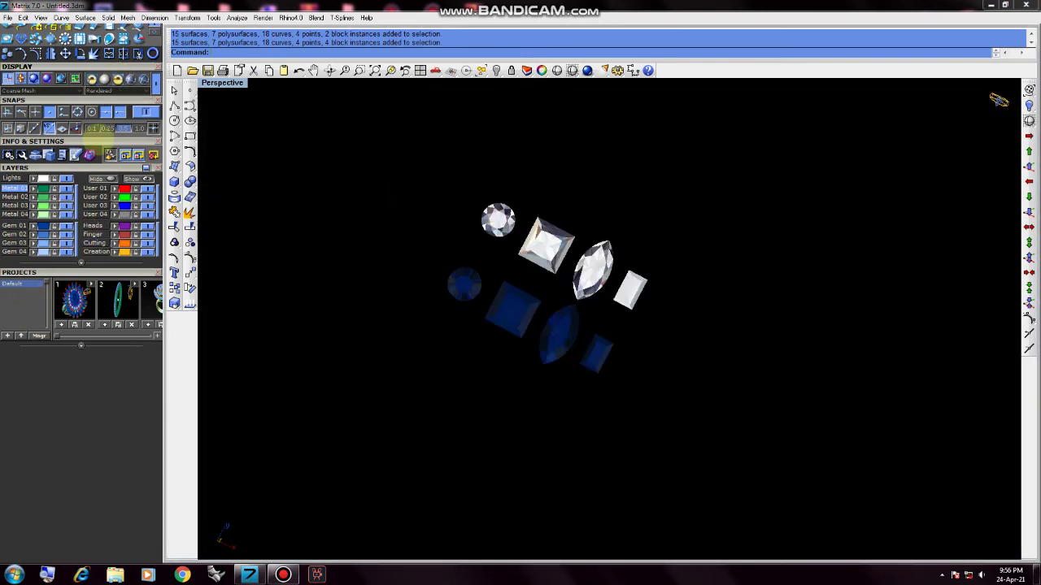
click(143, 79)
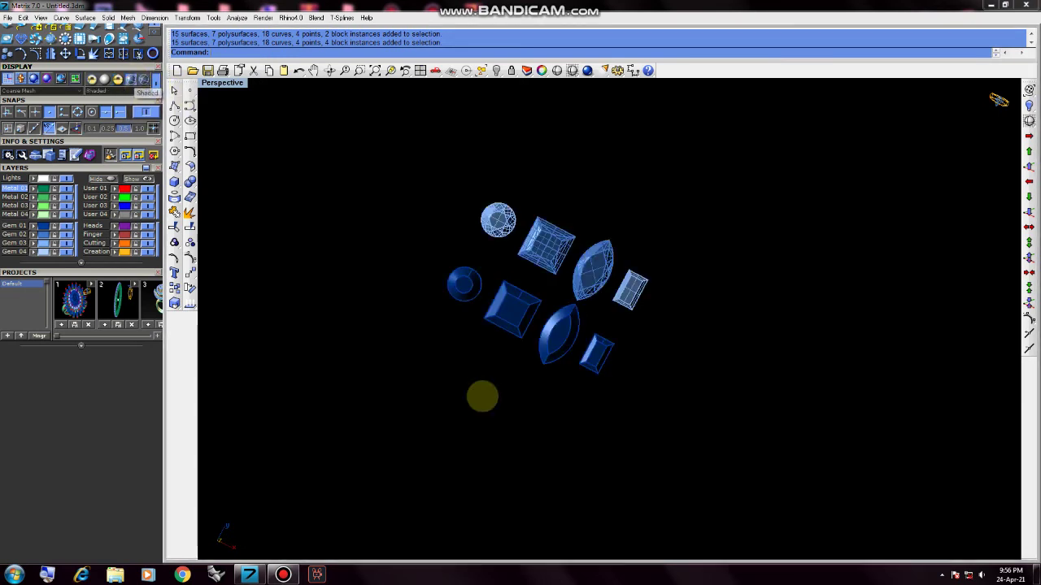
right_drag(480, 357, 492, 394)
drag(460, 389, 450, 395)
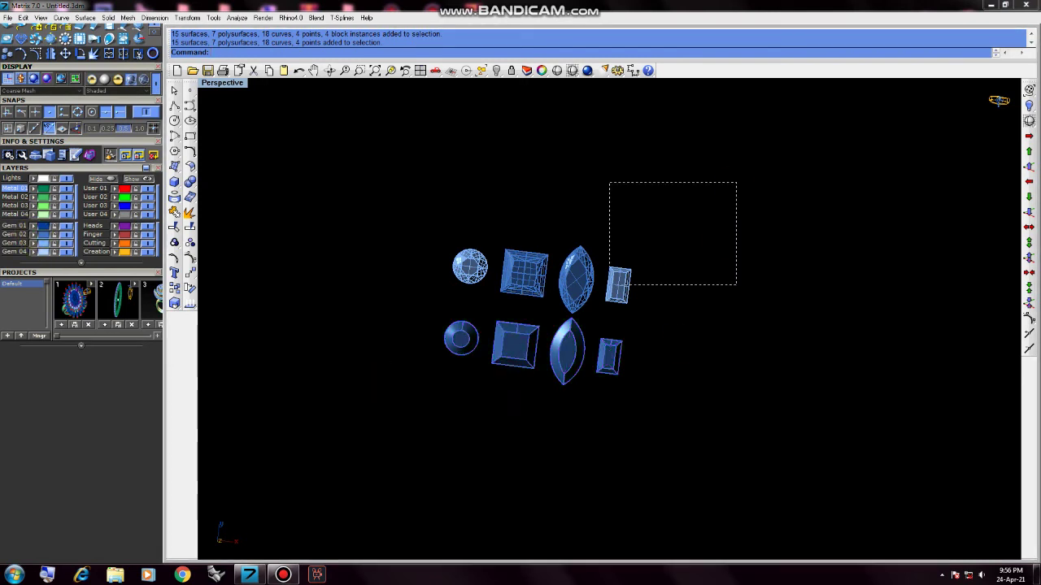
- Switch to Rendered display and orbit to a side view of the seat pavilions
click(92, 79)
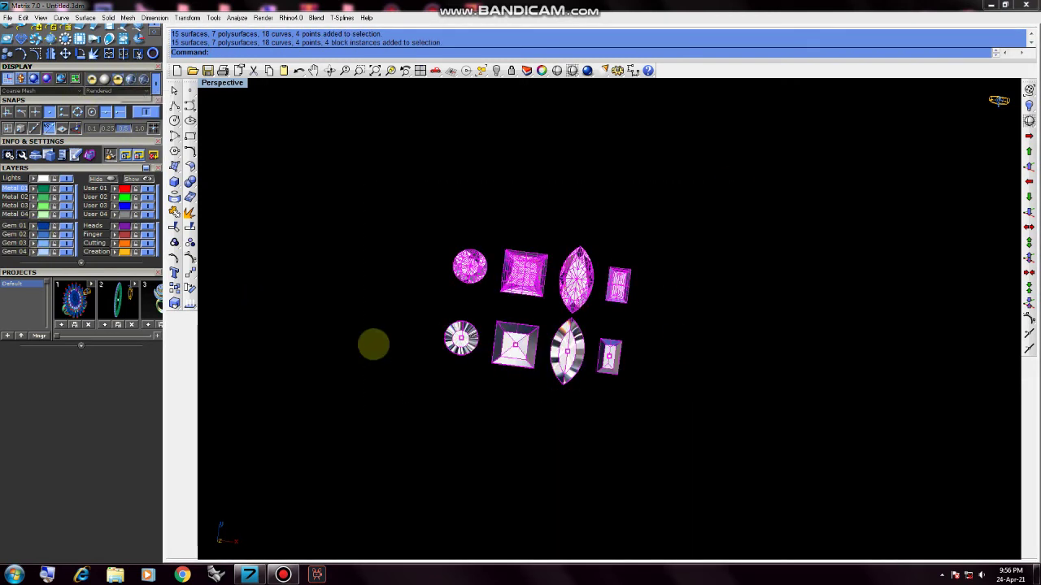
mouse_move(507, 353)
right_down()
mouse_move(573, 305)
mouse_move(558, 239)
mouse_move(543, 229)
mouse_move(488, 337)
mouse_move(620, 374)
right_up()
scroll(573, 305, up, 3)
scroll(388, 291, down, 5)
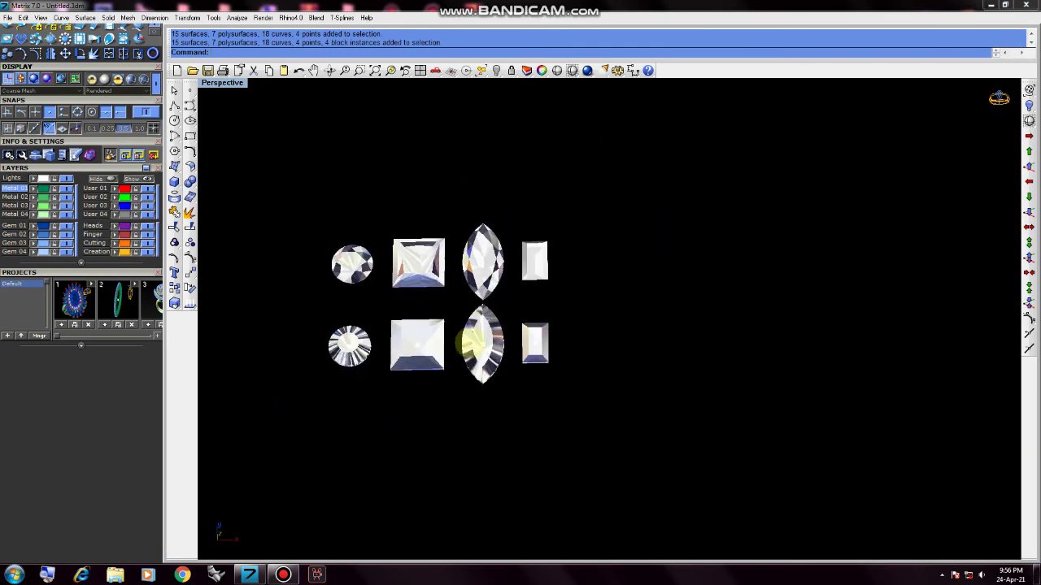
scroll(415, 333, up, 4)
mouse_move(501, 356)
right_down()
mouse_move(564, 197)
mouse_move(529, 190)
mouse_move(515, 288)
mouse_move(720, 233)
right_up()
scroll(720, 232, down, 3)
- Orbit back to a level top-down view over both rows of gems and seats
right_drag(632, 322, 636, 326)
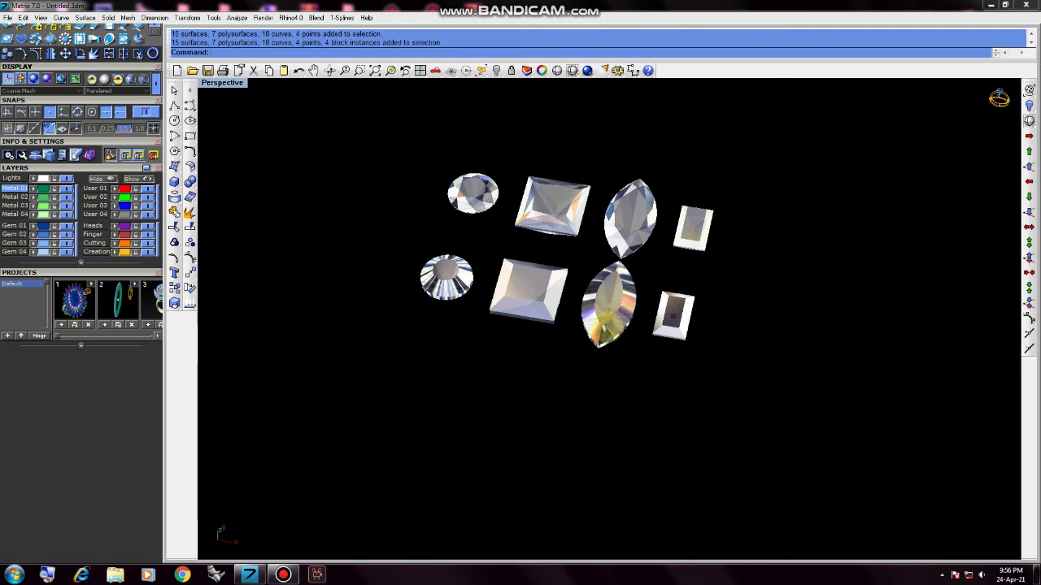
scroll(594, 335, up, 3)
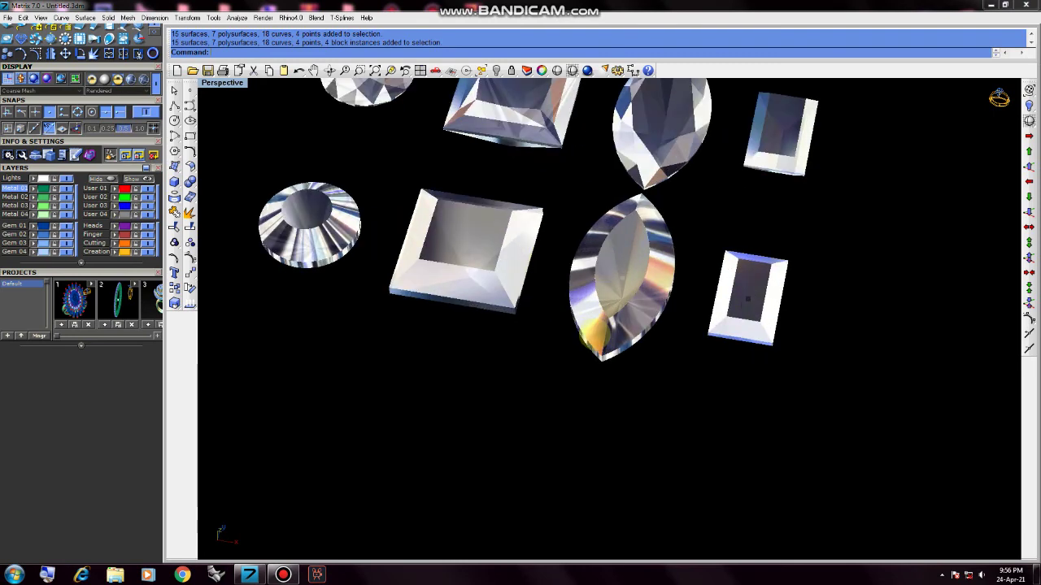
scroll(623, 351, down, 3)
mouse_move(678, 353)
right_down()
mouse_move(681, 267)
mouse_move(586, 330)
mouse_move(624, 355)
mouse_move(658, 276)
mouse_move(667, 301)
mouse_move(682, 272)
right_up()
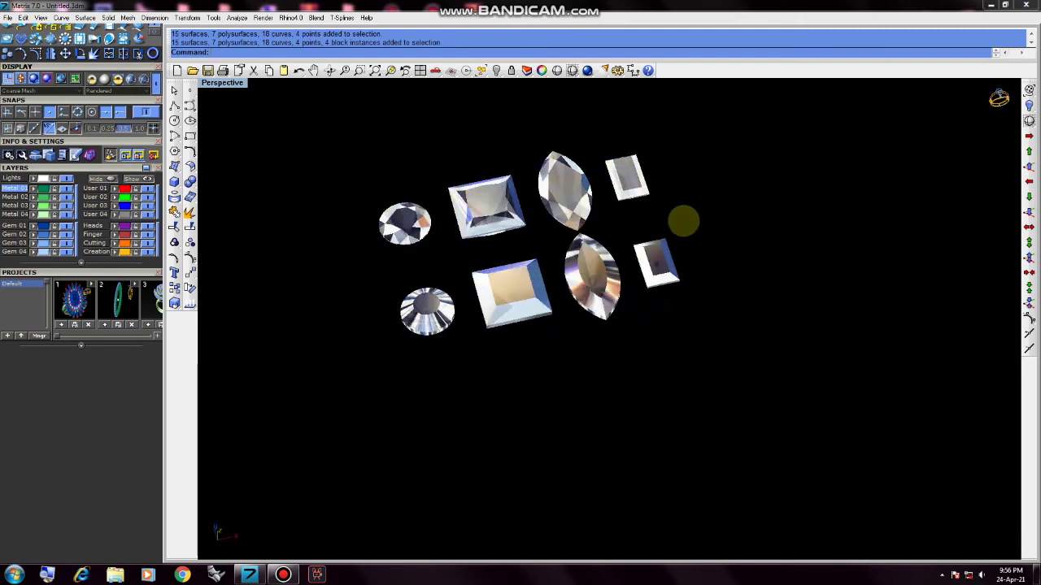
scroll(535, 269, up, 3)
right_drag(569, 335, 576, 298)
scroll(639, 225, down, 3)
mouse_move(639, 225)
right_down()
mouse_move(572, 172)
mouse_move(630, 335)
mouse_move(601, 309)
right_up()
scroll(563, 284, down, 2)
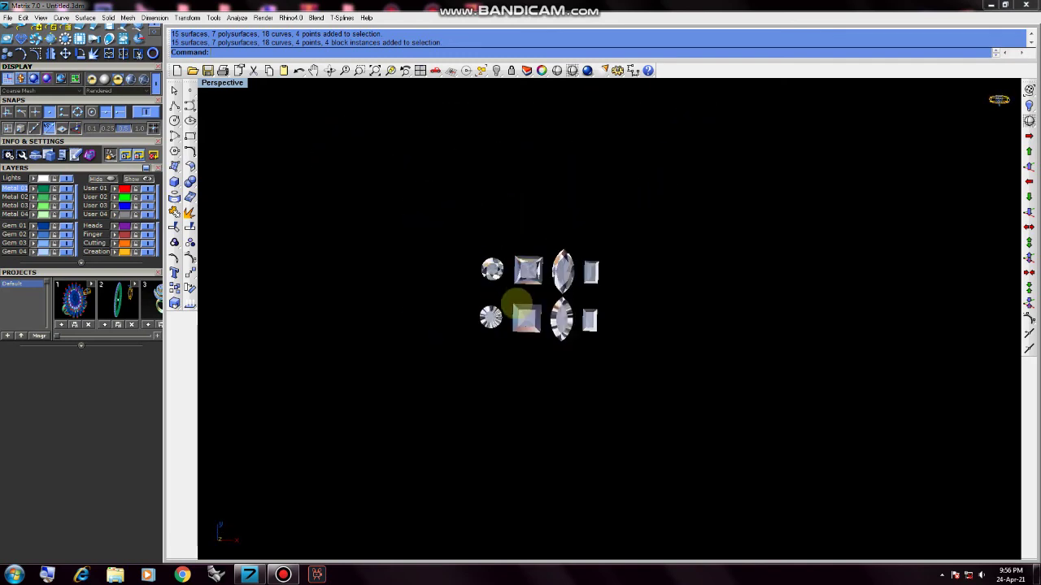
scroll(514, 306, up, 3)
- Zoom Selected on all gems and seats, then orbit to a tilted rendered view
drag(334, 462, 345, 351)
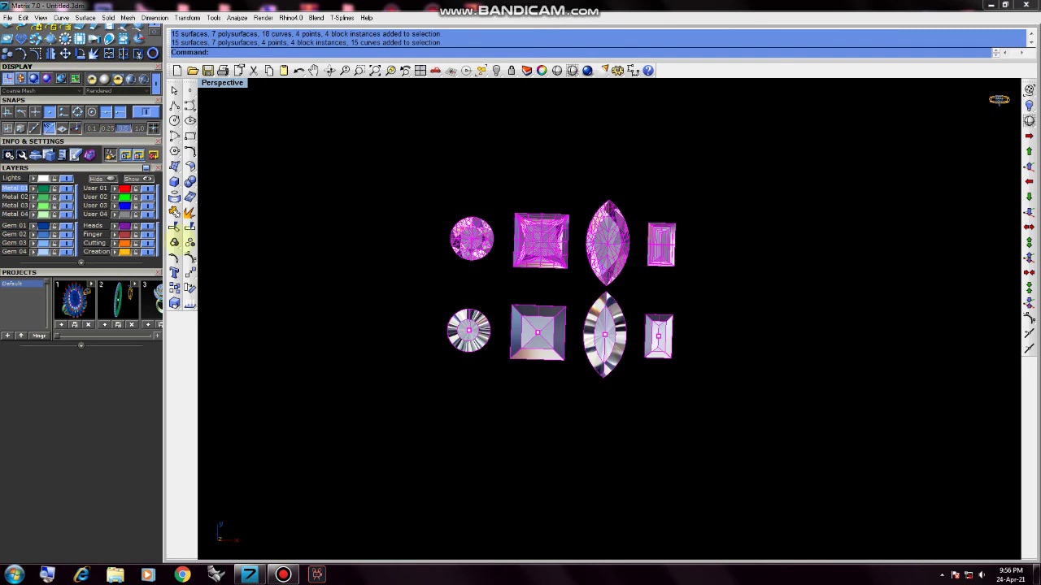
click(390, 71)
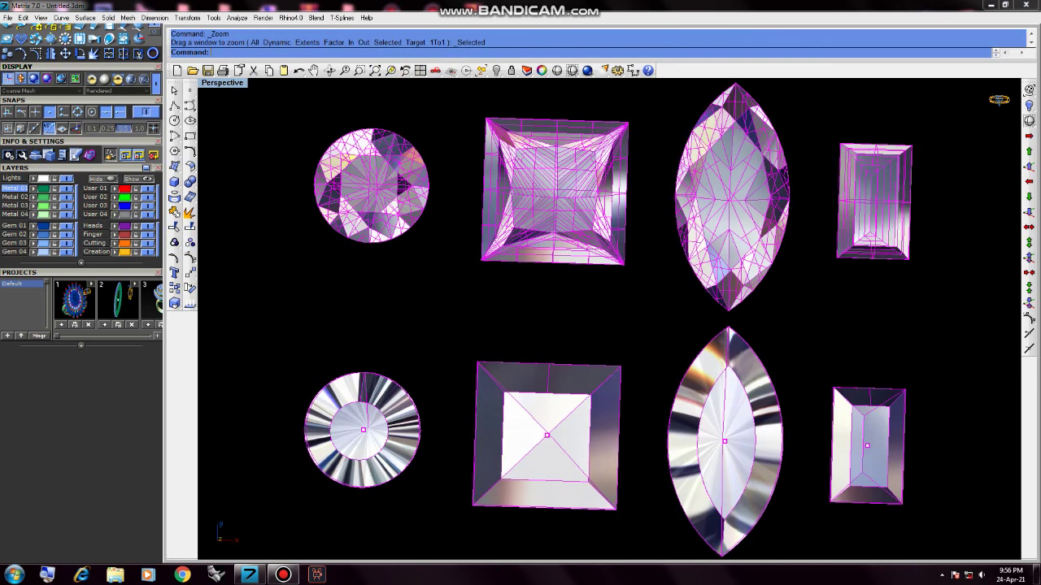
click(299, 210)
scroll(530, 274, down, 3)
mouse_move(530, 274)
right_down()
mouse_move(576, 210)
mouse_move(574, 151)
mouse_move(486, 260)
mouse_move(486, 248)
right_up()
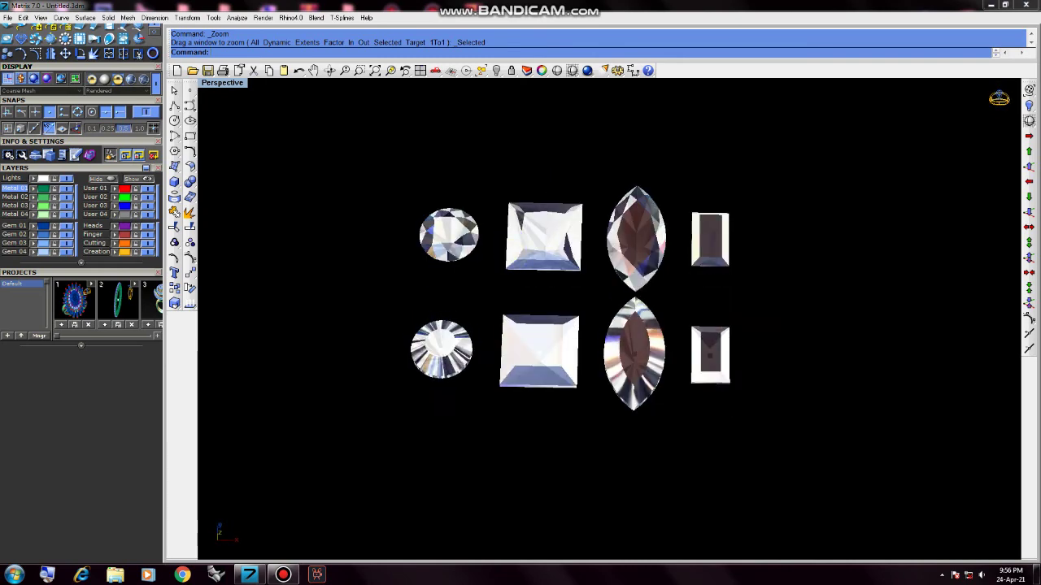
scroll(429, 220, down, 3)
right_drag(430, 220, 464, 251)
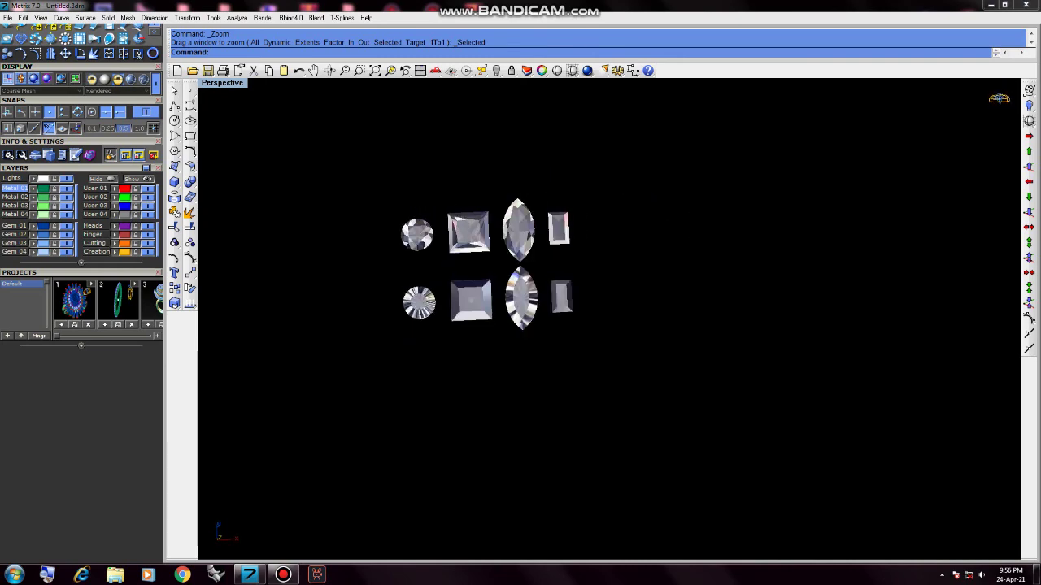